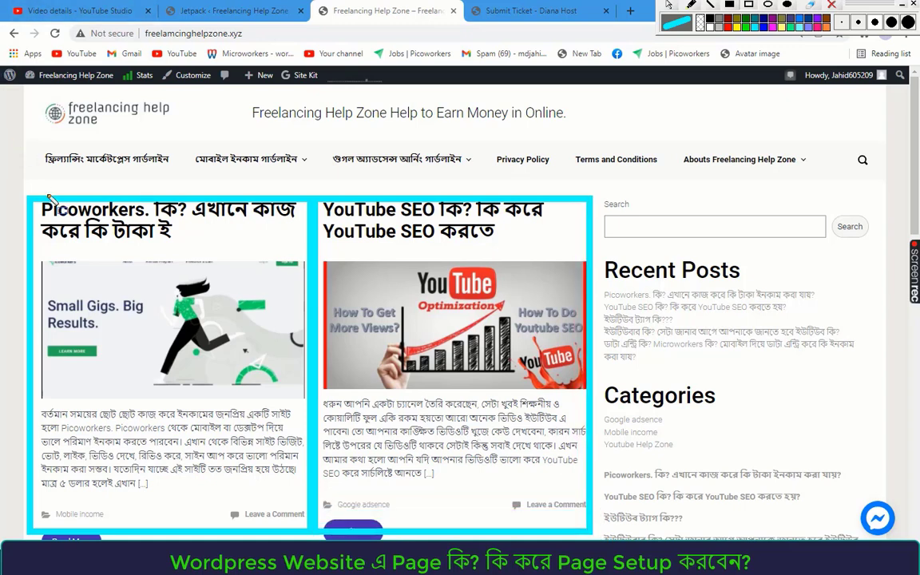
Frame the site's navigation menu and header with cyan rectangles and clear all screen annotations
{"action": "mouse_move", "coordinate": [20, 147]}
{"action": "left_mouse_down"}
{"action": "mouse_move", "coordinate": [387, 184]}
{"action": "mouse_move", "coordinate": [885, 181]}
{"action": "left_mouse_up"}
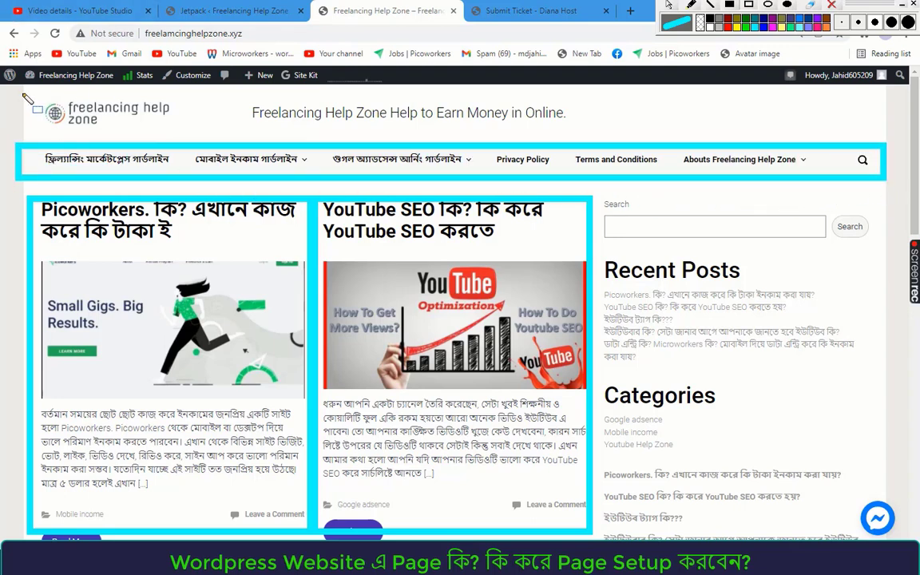
{"action": "mouse_move", "coordinate": [54, 113]}
{"action": "left_mouse_down"}
{"action": "mouse_move", "coordinate": [266, 142]}
{"action": "mouse_move", "coordinate": [435, 131]}
{"action": "mouse_move", "coordinate": [891, 136]}
{"action": "left_mouse_up"}
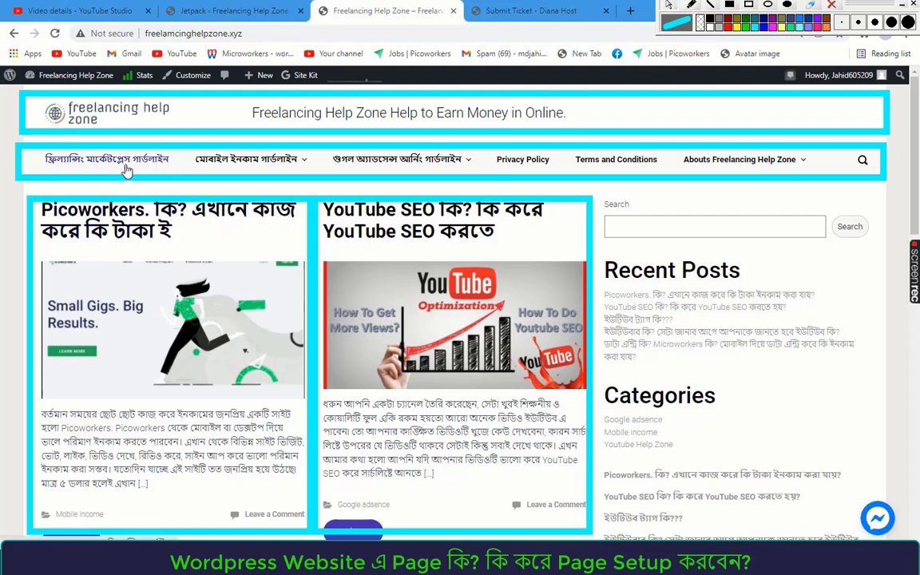
{"action": "mouse_move", "coordinate": [255, 159]}
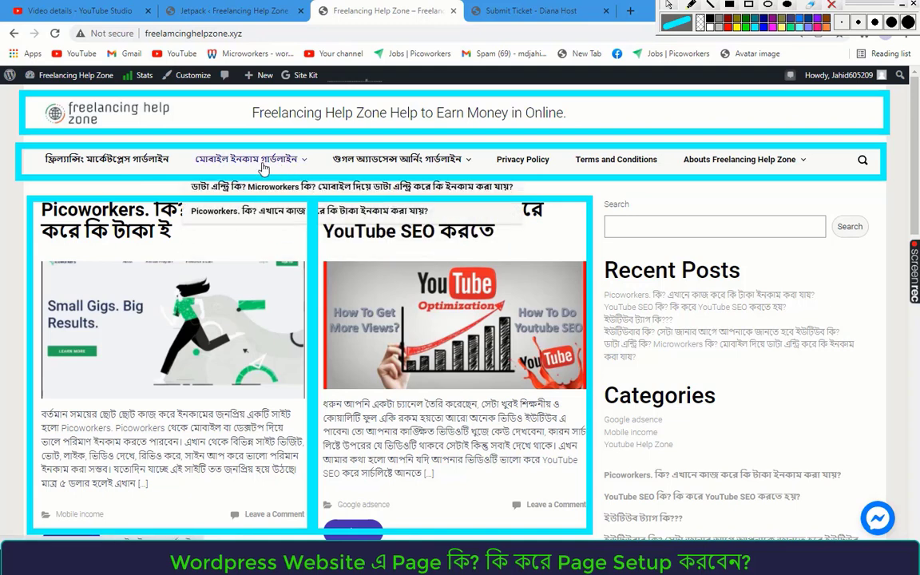
{"action": "left_click", "coordinate": [831, 6]}
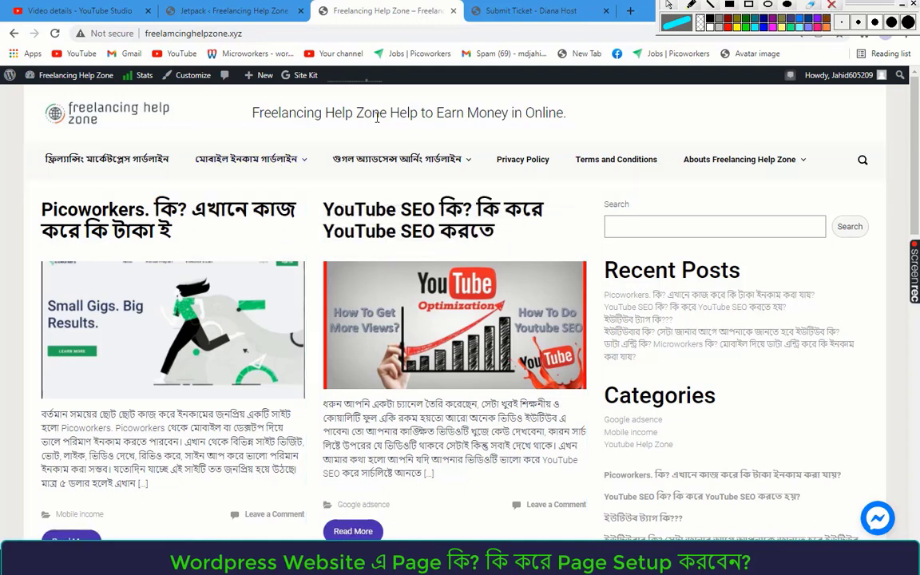
Open the Microworkers data entry article from the mobile income guideline submenu and skim it
{"action": "mouse_move", "coordinate": [294, 162]}
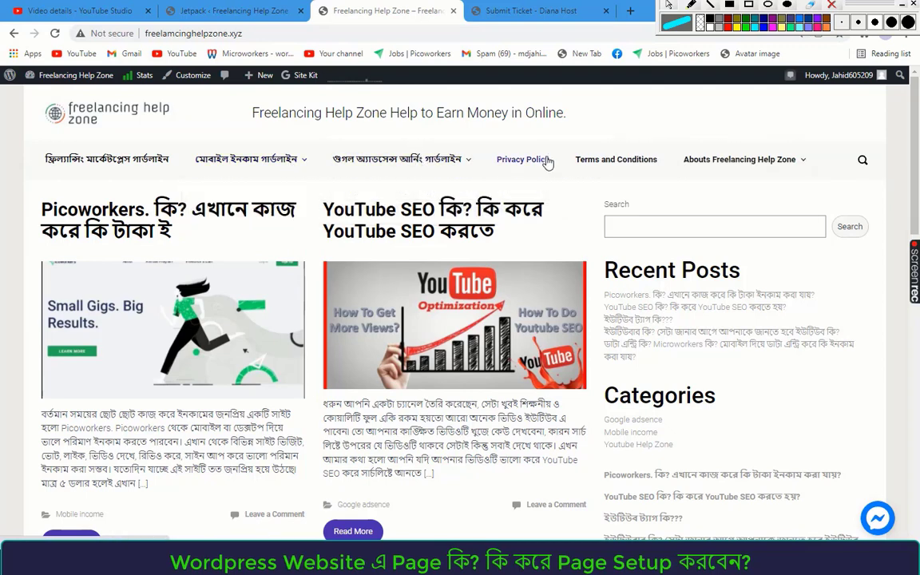
{"action": "mouse_move", "coordinate": [747, 169]}
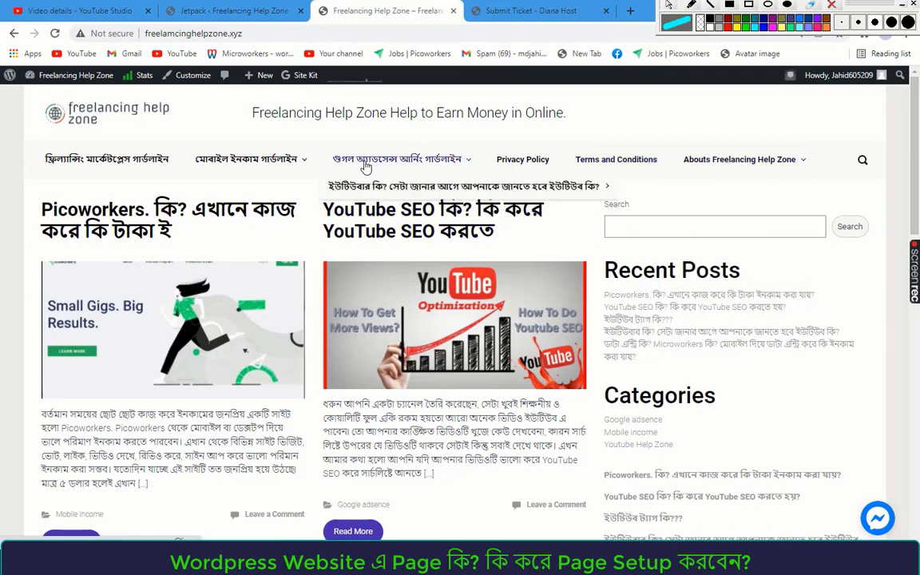
{"action": "left_click", "coordinate": [301, 189]}
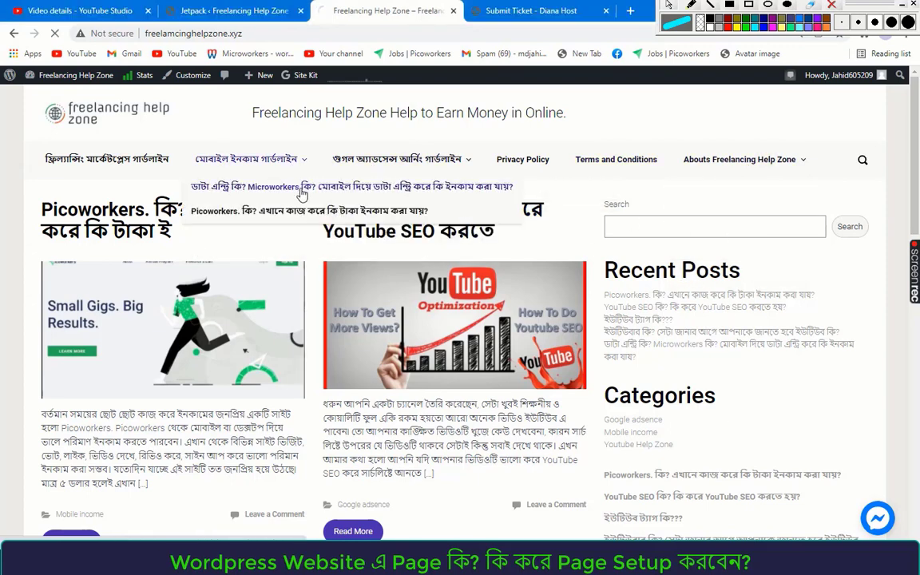
{"action": "scroll", "coordinate": [301, 190], "scroll_direction": "down", "scroll_amount": 5}
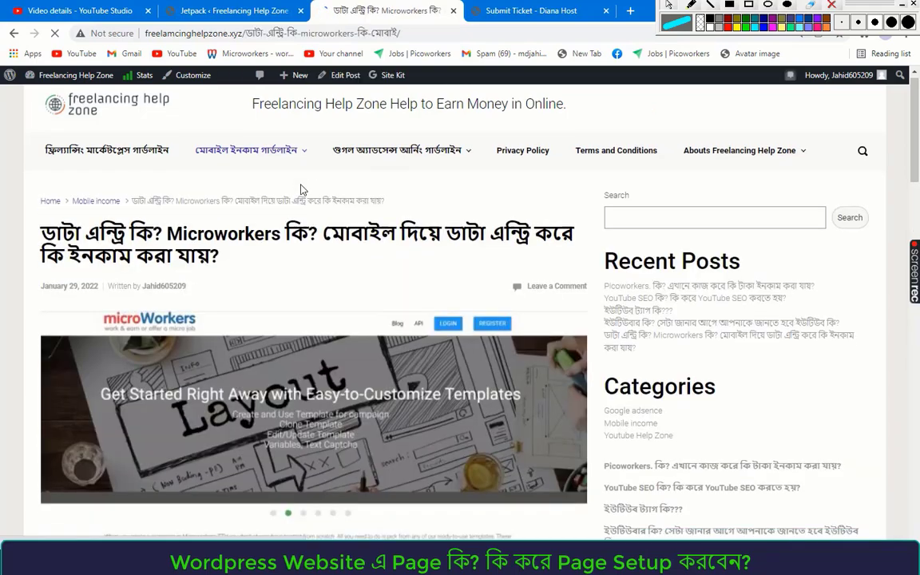
{"action": "scroll", "coordinate": [301, 190], "scroll_direction": "down", "scroll_amount": 5}
{"action": "scroll", "coordinate": [213, 201], "scroll_direction": "up", "scroll_amount": 15}
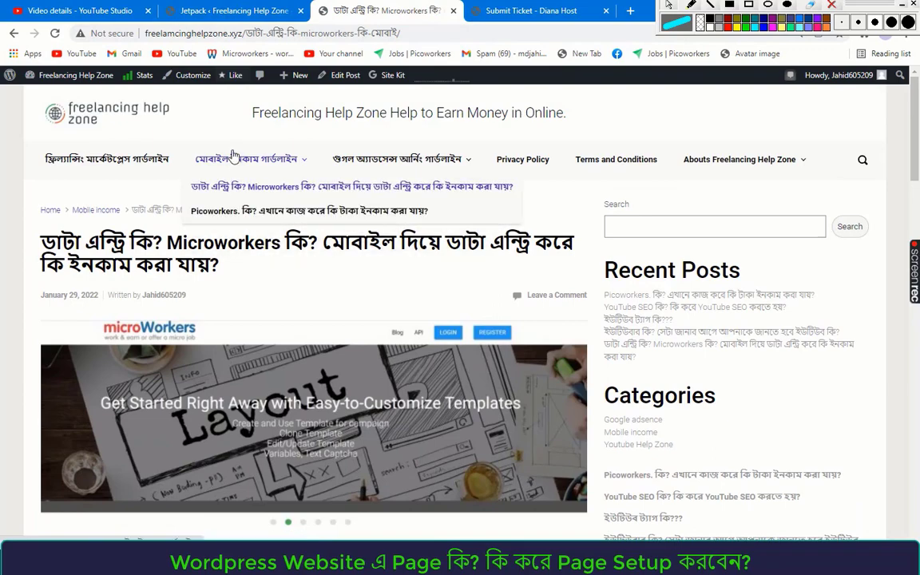
Open the মোবাইল ইনকাম গার্ডলাইন page and look through its content down to the comment section
{"action": "left_click", "coordinate": [240, 165]}
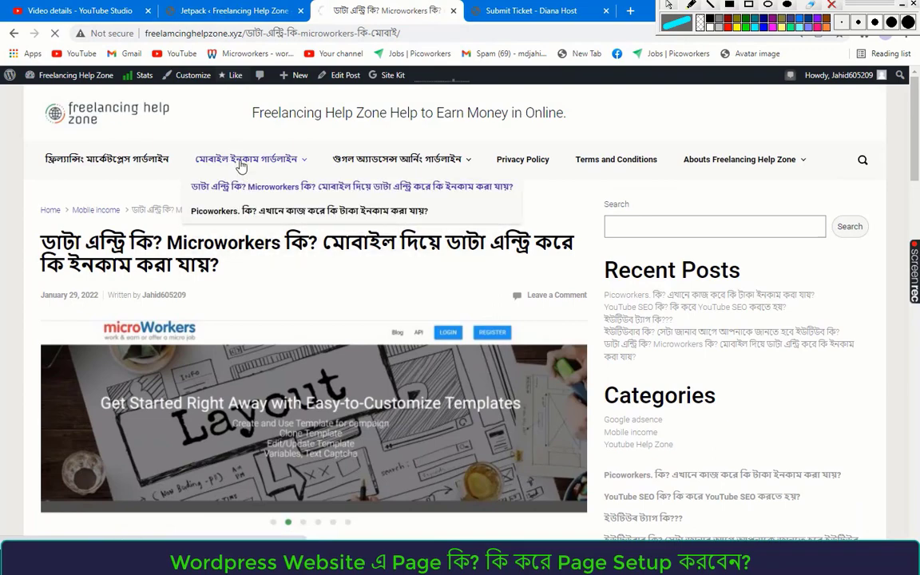
{"action": "scroll", "coordinate": [240, 164], "scroll_direction": "down", "scroll_amount": 5}
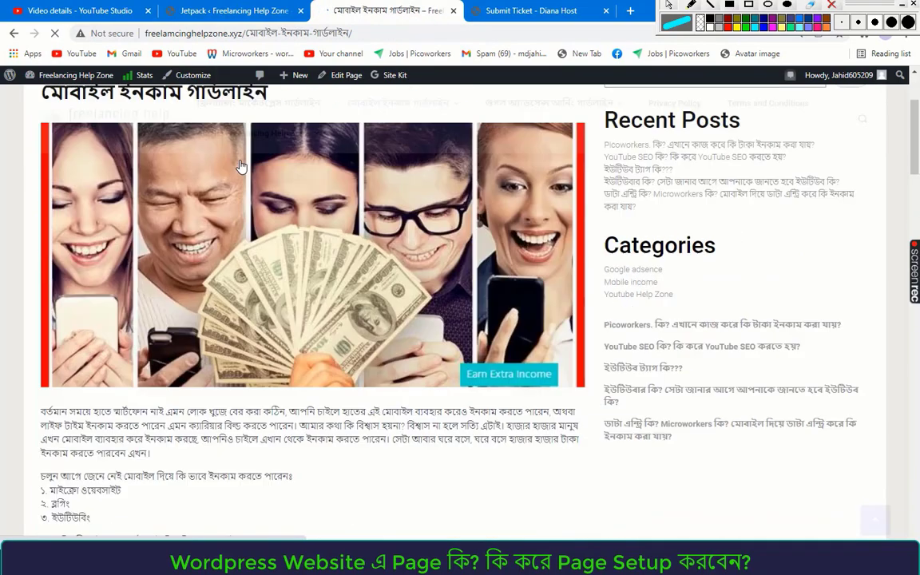
{"action": "scroll", "coordinate": [240, 165], "scroll_direction": "down", "scroll_amount": 10}
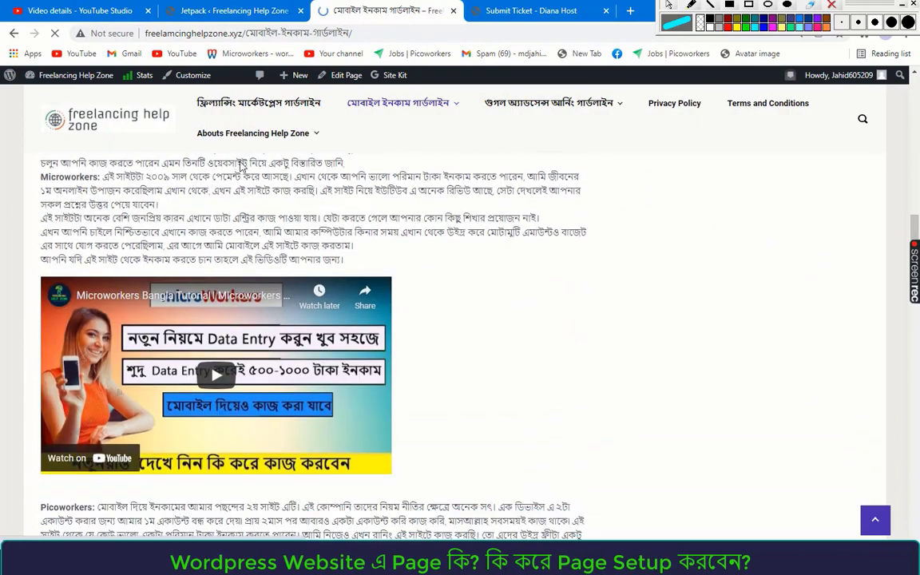
{"action": "scroll", "coordinate": [241, 169], "scroll_direction": "down", "scroll_amount": 15}
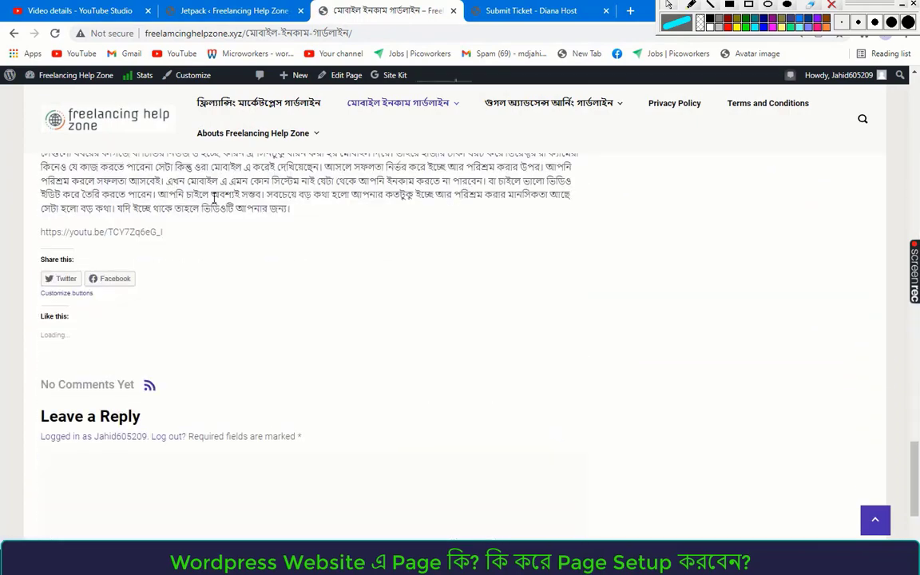
{"action": "scroll", "coordinate": [205, 209], "scroll_direction": "up", "scroll_amount": 15}
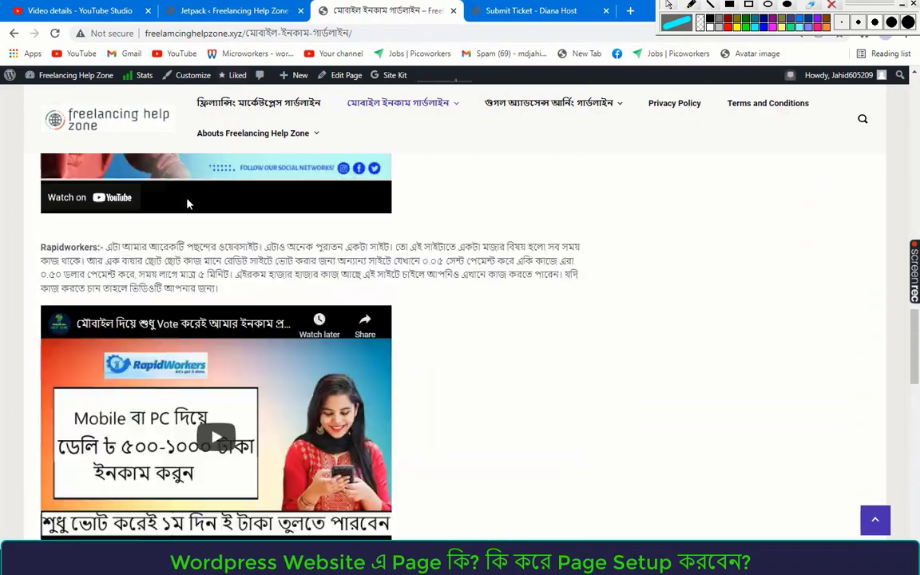
{"action": "scroll", "coordinate": [187, 204], "scroll_direction": "up", "scroll_amount": 10}
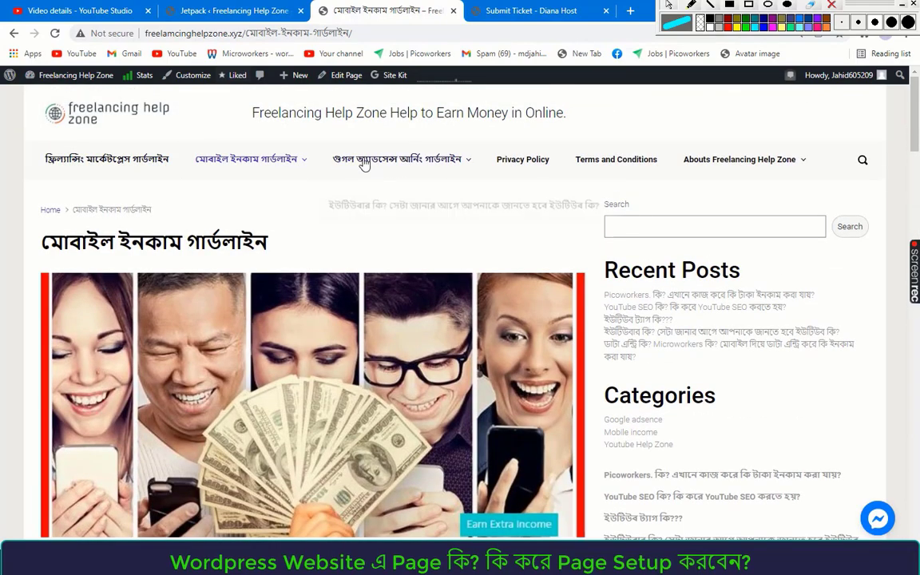
Open the Contact Us page listed under Abouts Freelancing Help Zone and review its content
{"action": "mouse_move", "coordinate": [745, 168]}
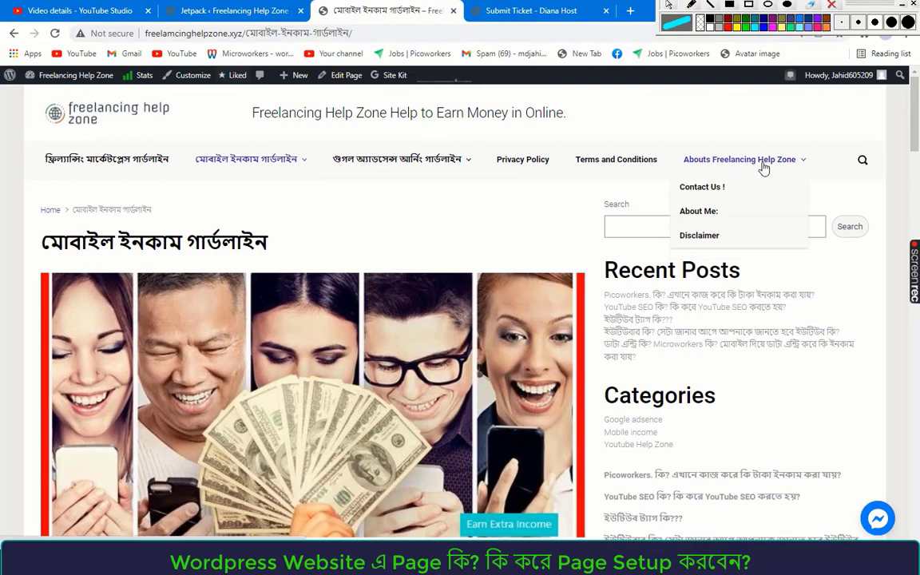
{"action": "left_click", "coordinate": [716, 190]}
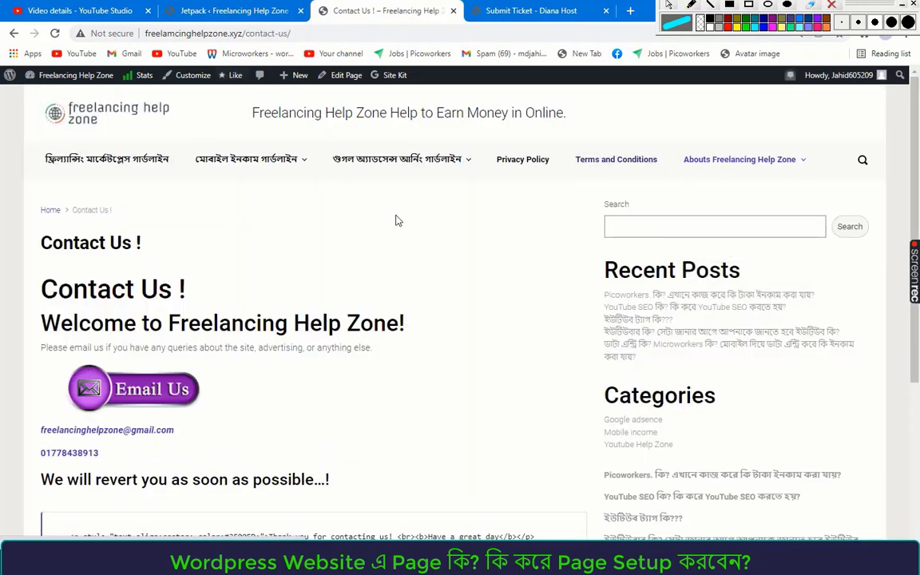
{"action": "scroll", "coordinate": [212, 245], "scroll_direction": "down", "scroll_amount": 1}
{"action": "scroll", "coordinate": [211, 246], "scroll_direction": "down", "scroll_amount": 2}
{"action": "scroll", "coordinate": [209, 244], "scroll_direction": "up", "scroll_amount": 3}
{"action": "scroll", "coordinate": [206, 247], "scroll_direction": "down", "scroll_amount": 3}
{"action": "scroll", "coordinate": [205, 247], "scroll_direction": "up", "scroll_amount": 3}
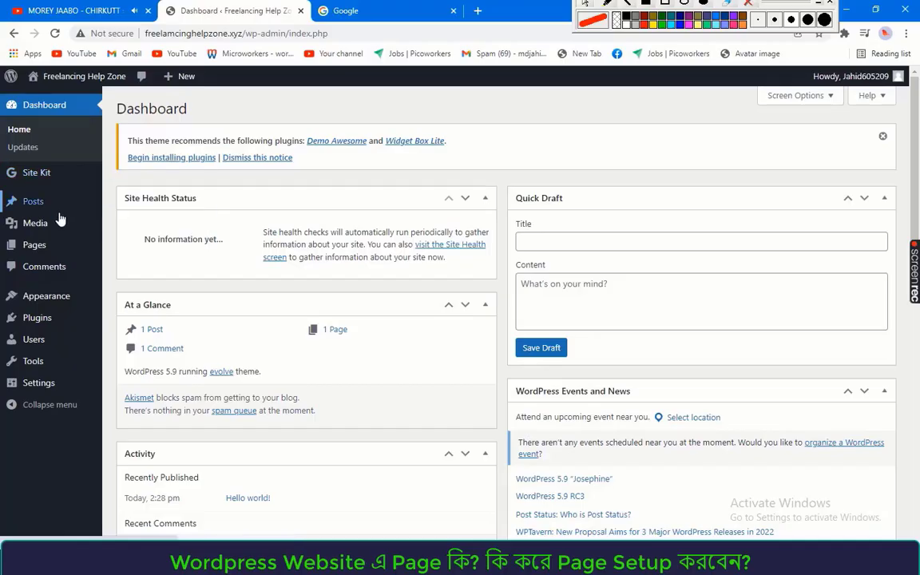
Open the WordPress Pages list and load the moneykan.com Picoworkers review in a new browser tab
{"action": "mouse_move", "coordinate": [59, 250]}
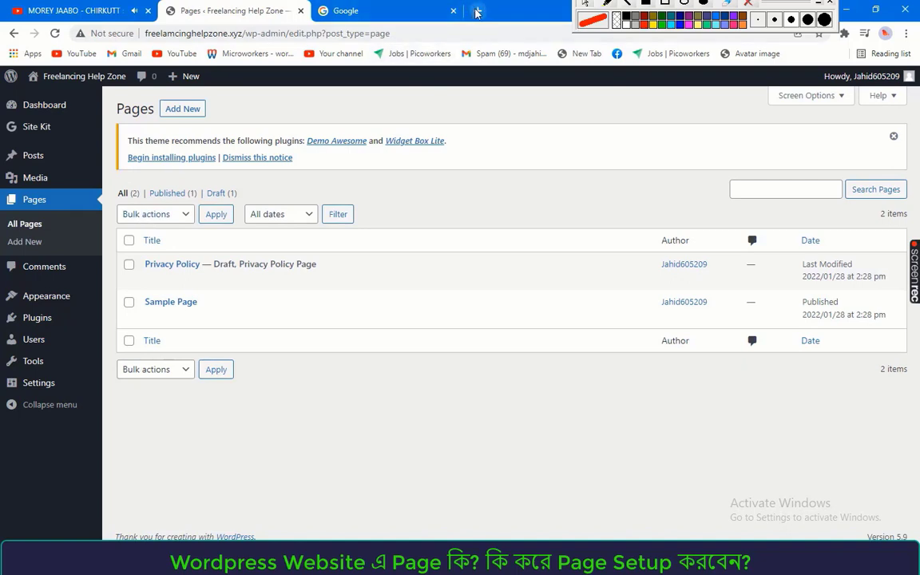
{"action": "left_click", "coordinate": [477, 11]}
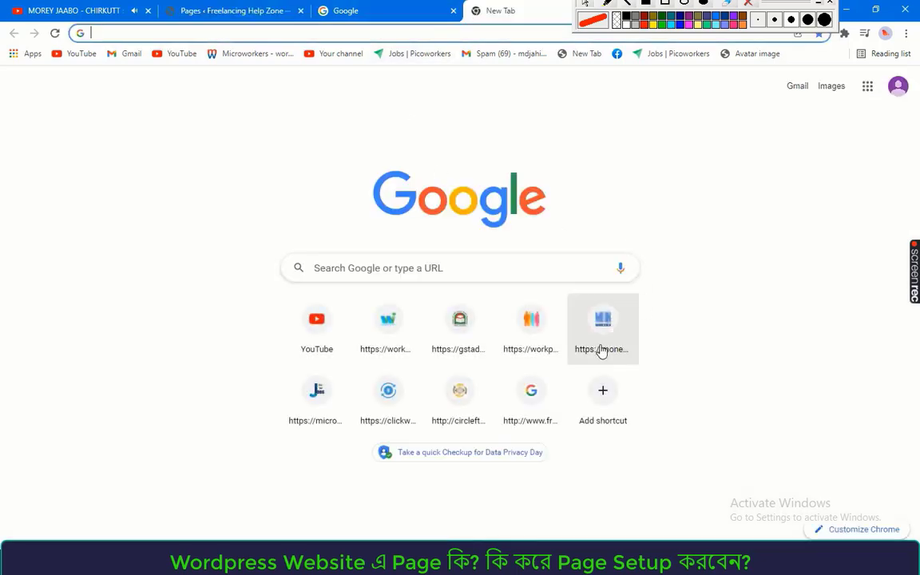
{"action": "left_click", "coordinate": [590, 336]}
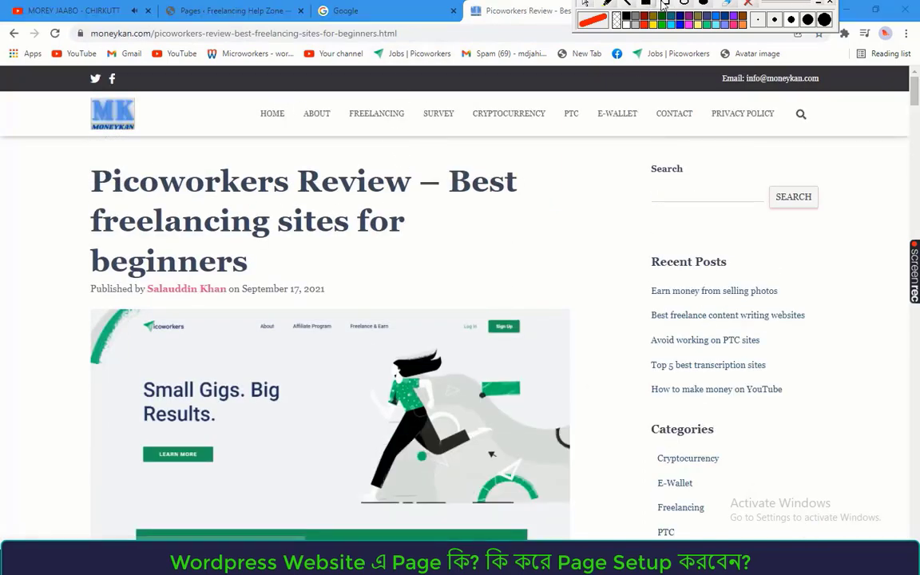
Outline MoneyKan's navigation menu with a red rectangle and erase the mark
{"action": "mouse_move", "coordinate": [236, 98]}
{"action": "left_mouse_down"}
{"action": "mouse_move", "coordinate": [419, 121]}
{"action": "mouse_move", "coordinate": [703, 121]}
{"action": "mouse_move", "coordinate": [818, 140]}
{"action": "left_mouse_up"}
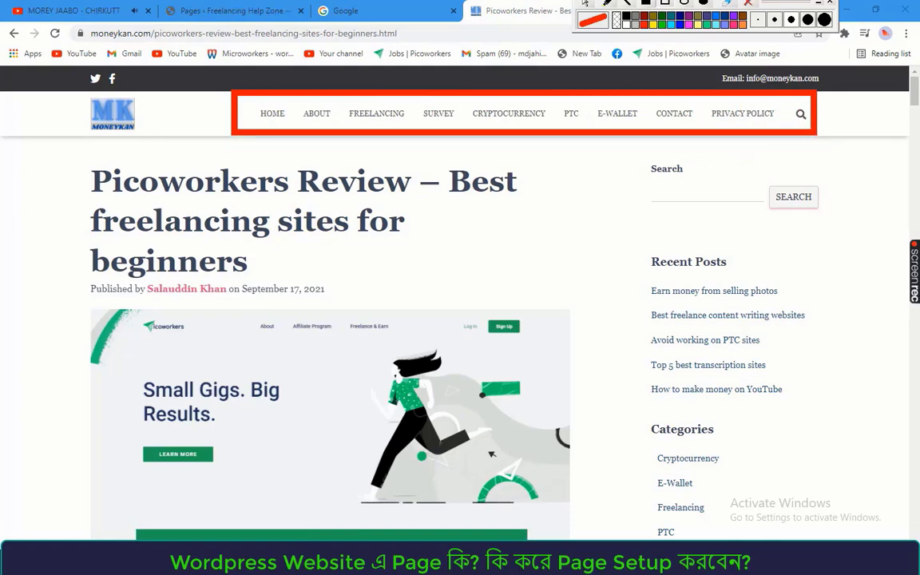
{"action": "left_click", "coordinate": [748, 4]}
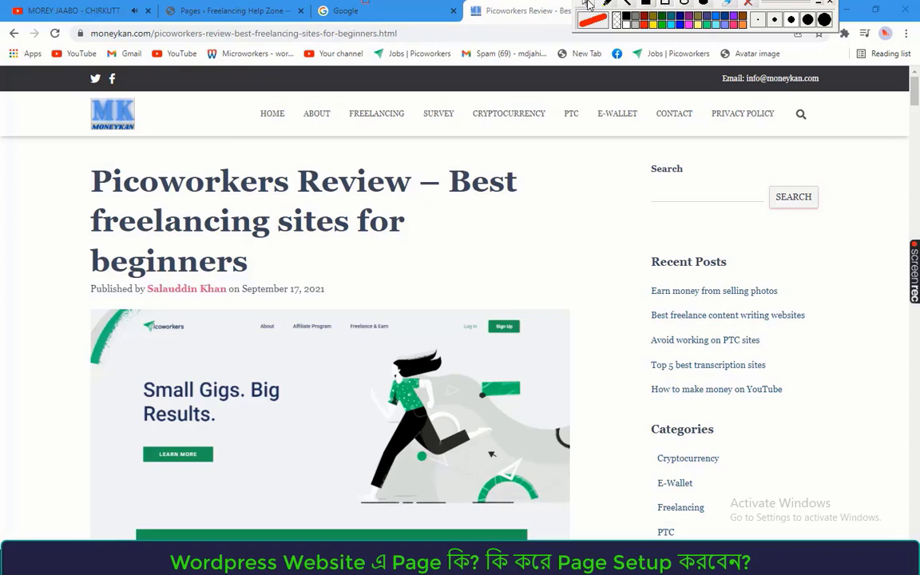
On the Google homepage, mark the Privacy, Terms and Settings links with a red rectangle and arrow, and clear the drawing
{"action": "left_click", "coordinate": [383, 11]}
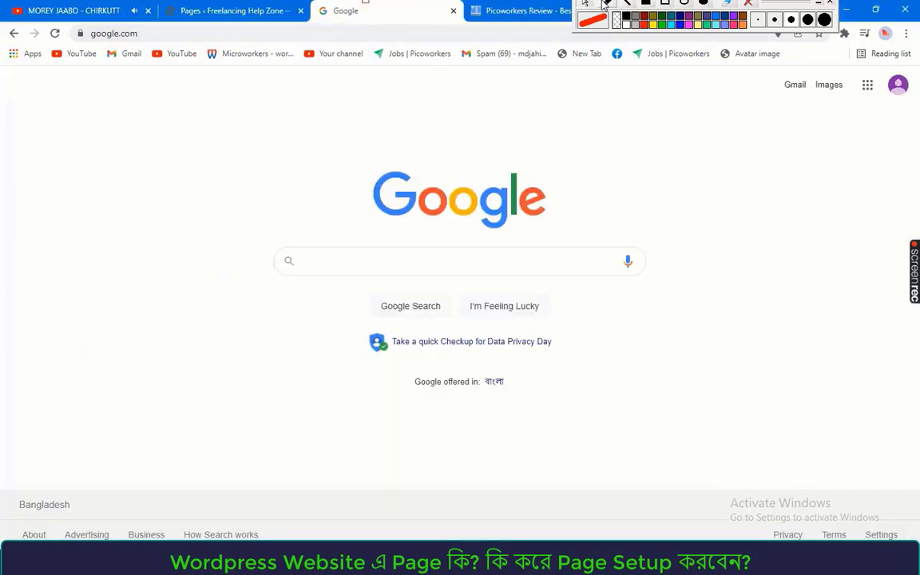
{"action": "left_click", "coordinate": [665, 5]}
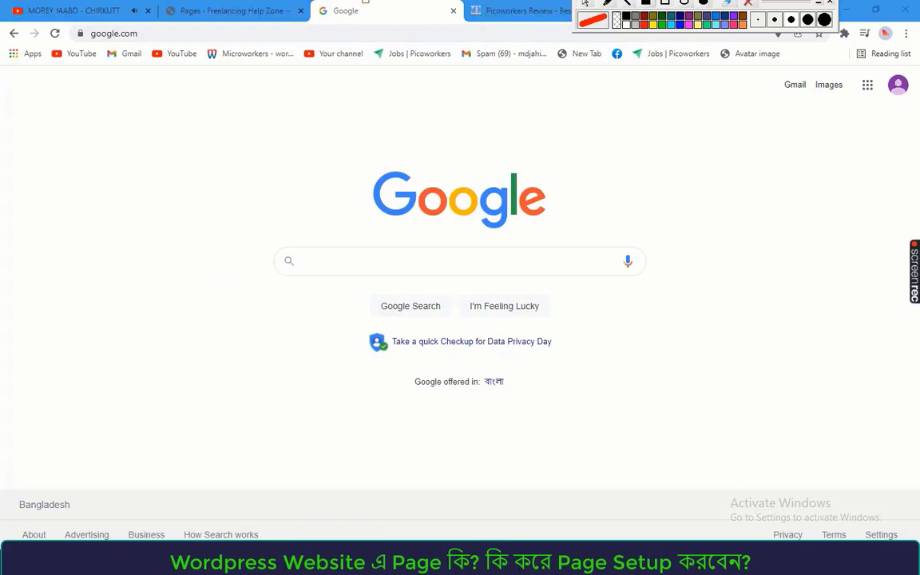
{"action": "left_click_drag", "start_coordinate": [679, 509], "coordinate": [906, 541]}
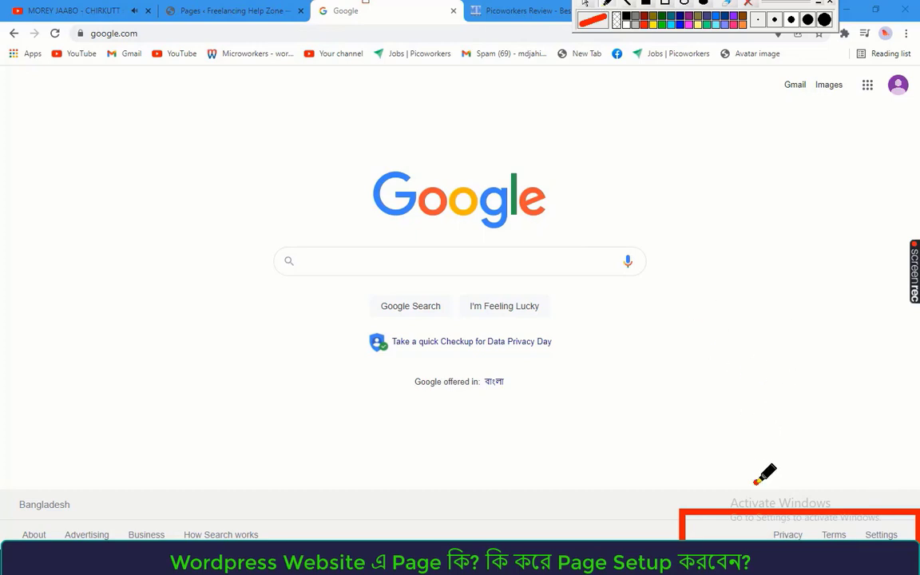
{"action": "left_click_drag", "start_coordinate": [755, 482], "coordinate": [786, 471]}
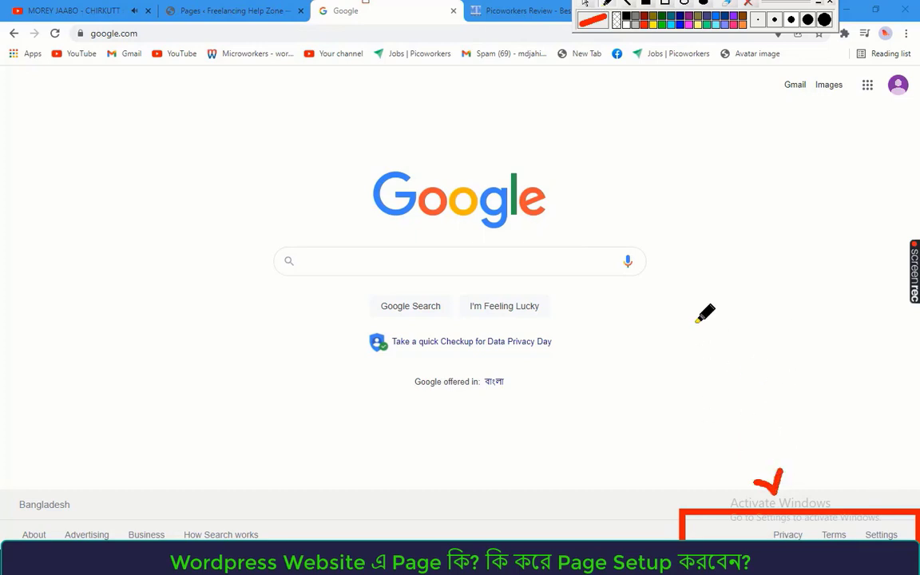
{"action": "mouse_move", "coordinate": [694, 323]}
{"action": "left_mouse_down"}
{"action": "mouse_move", "coordinate": [752, 395]}
{"action": "mouse_move", "coordinate": [779, 481]}
{"action": "left_mouse_up"}
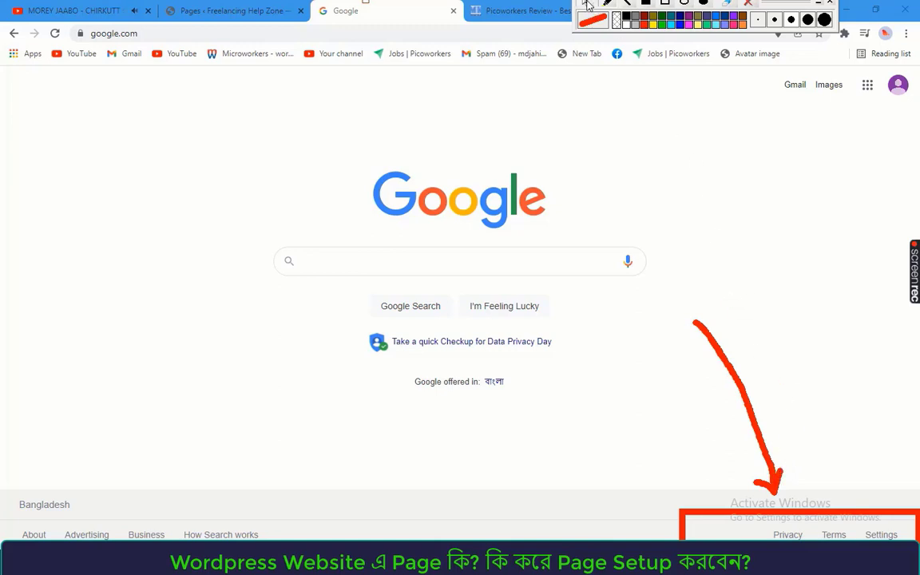
{"action": "left_click", "coordinate": [748, 4]}
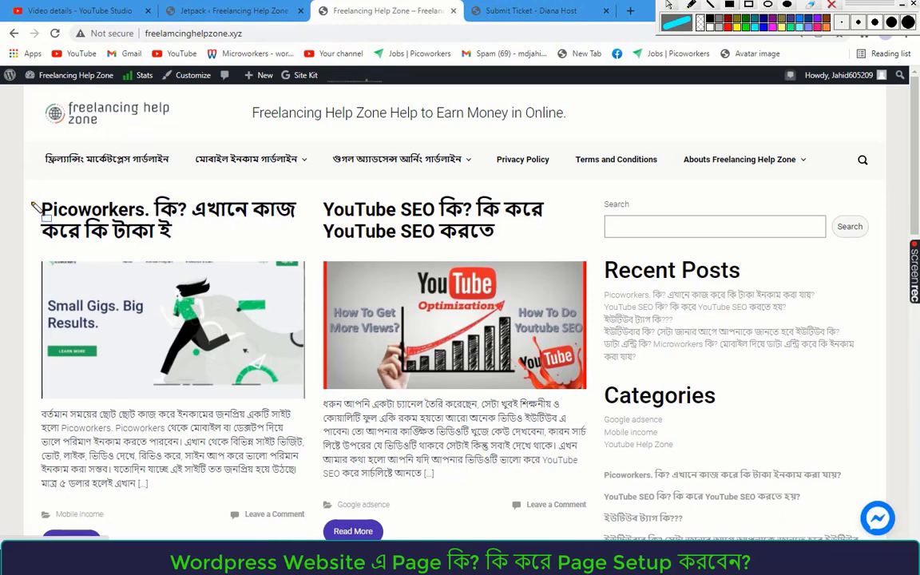
On the Freelancing Help Zone homepage, frame both posts, the navigation menu and the header in cyan, and clear the frames
{"action": "mouse_move", "coordinate": [33, 204]}
{"action": "left_mouse_down"}
{"action": "mouse_move", "coordinate": [224, 324]}
{"action": "mouse_move", "coordinate": [307, 477]}
{"action": "mouse_move", "coordinate": [315, 531]}
{"action": "left_mouse_up"}
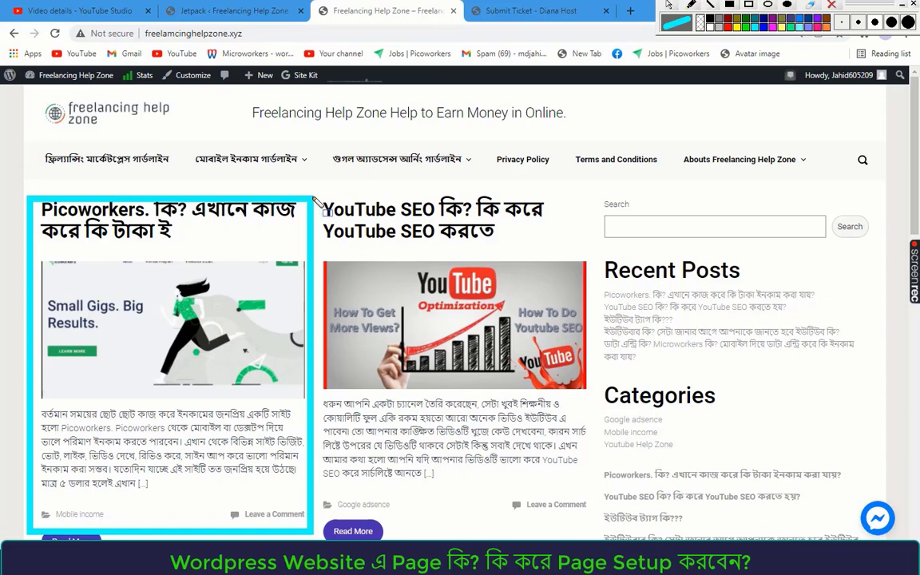
{"action": "mouse_move", "coordinate": [318, 201]}
{"action": "left_mouse_down"}
{"action": "mouse_move", "coordinate": [439, 275]}
{"action": "mouse_move", "coordinate": [576, 478]}
{"action": "mouse_move", "coordinate": [593, 534]}
{"action": "left_mouse_up"}
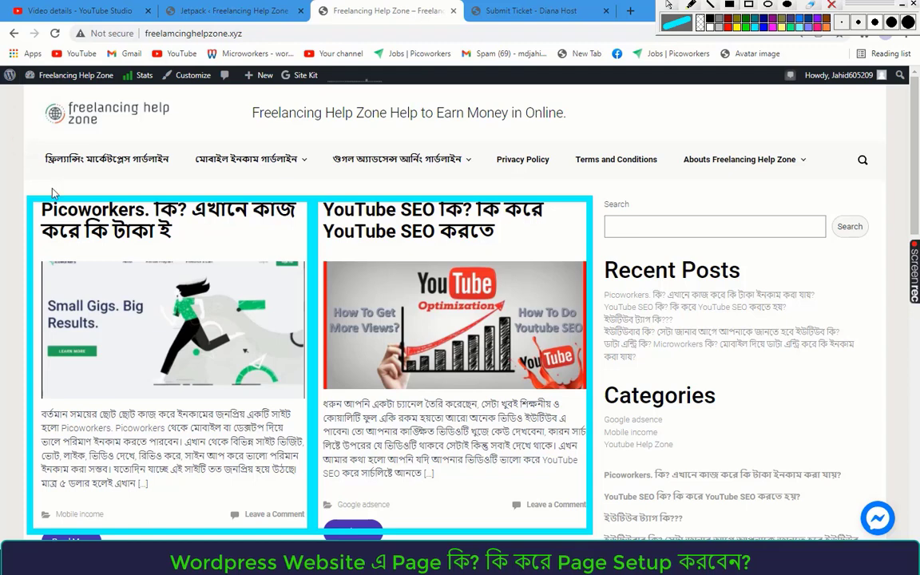
{"action": "mouse_move", "coordinate": [16, 144]}
{"action": "left_mouse_down"}
{"action": "mouse_move", "coordinate": [273, 180]}
{"action": "mouse_move", "coordinate": [886, 182]}
{"action": "left_mouse_up"}
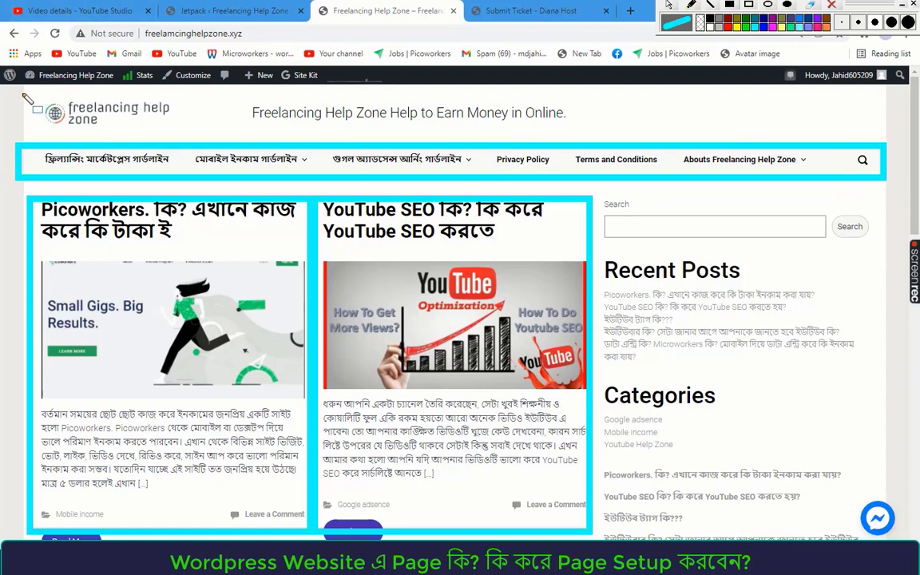
{"action": "mouse_move", "coordinate": [73, 120]}
{"action": "left_mouse_down"}
{"action": "mouse_move", "coordinate": [279, 131]}
{"action": "mouse_move", "coordinate": [892, 137]}
{"action": "left_mouse_up"}
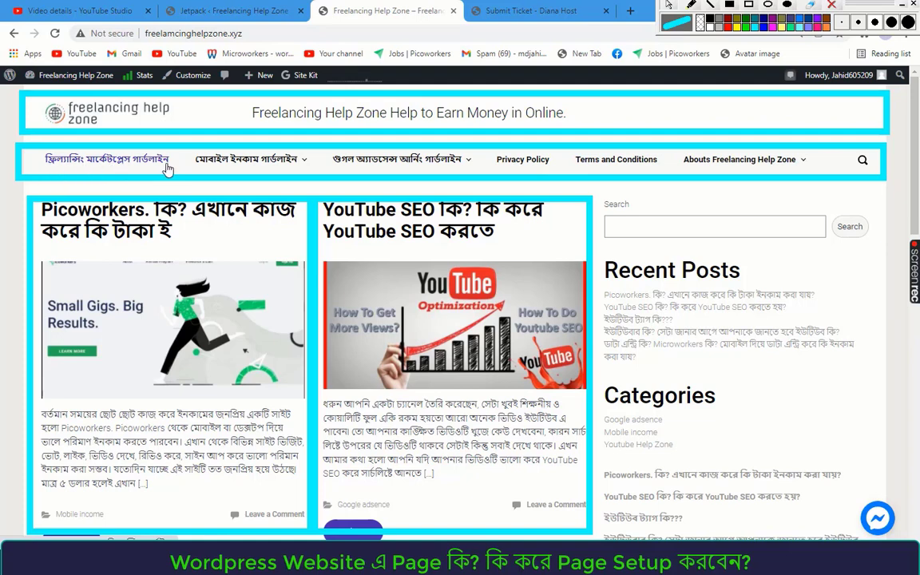
{"action": "mouse_move", "coordinate": [255, 158]}
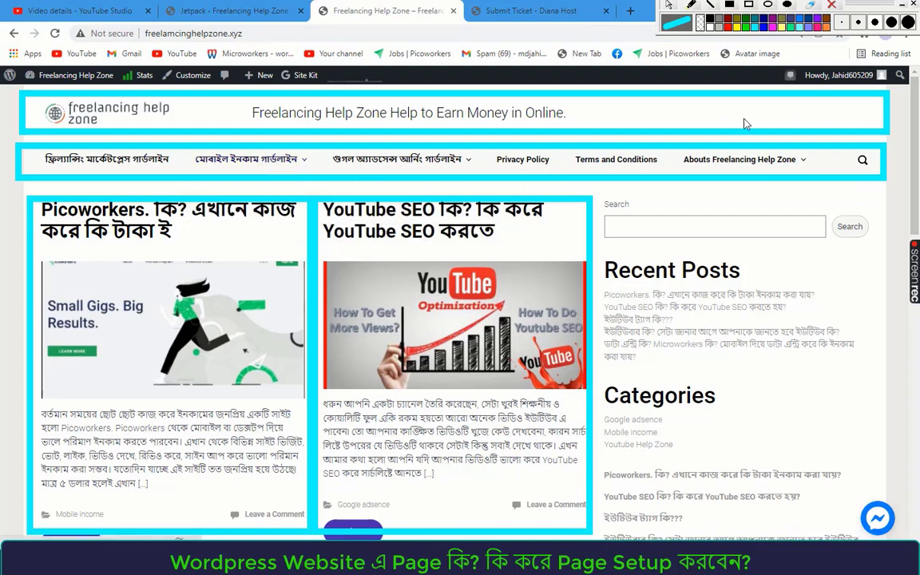
{"action": "left_click", "coordinate": [750, 10]}
{"action": "mouse_move", "coordinate": [293, 163]}
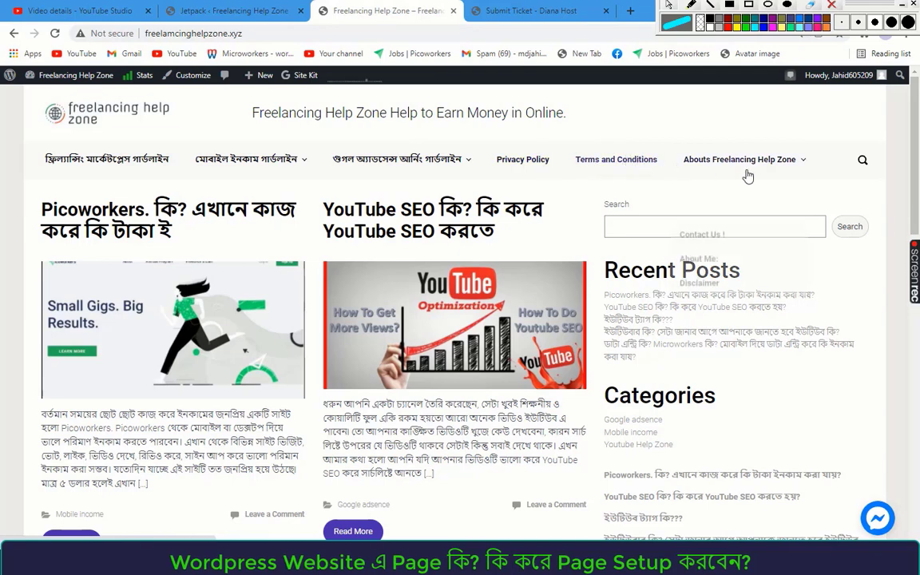
Check the navigation submenus of Abouts Freelancing Help Zone and মোবাইল ইনকাম গার্ডলাইন, and view the Microworkers data entry post
{"action": "mouse_move", "coordinate": [745, 170]}
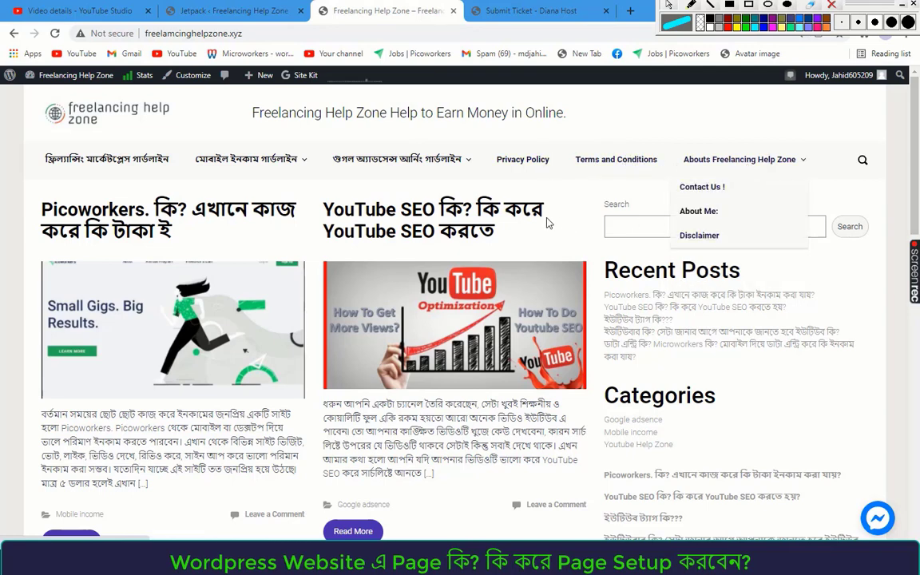
{"action": "mouse_move", "coordinate": [331, 156]}
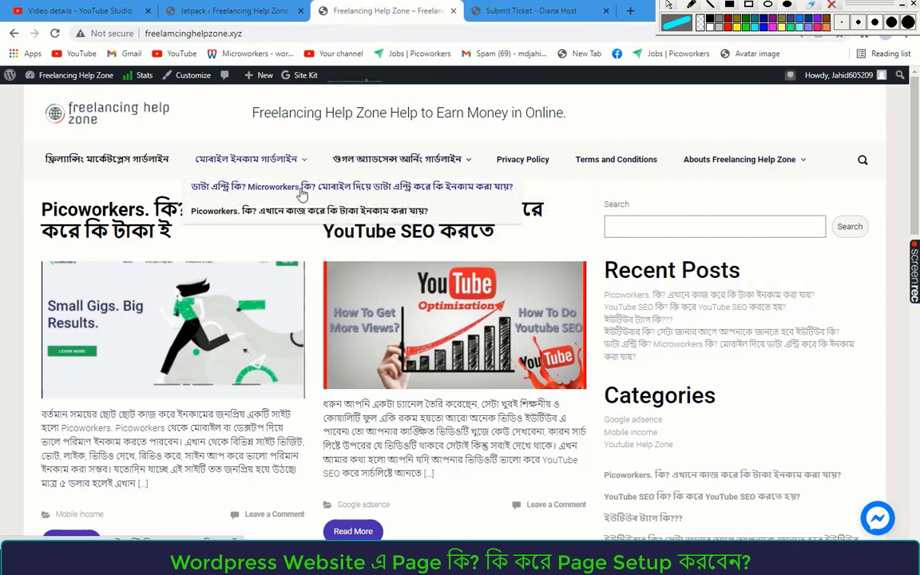
{"action": "left_click", "coordinate": [302, 190]}
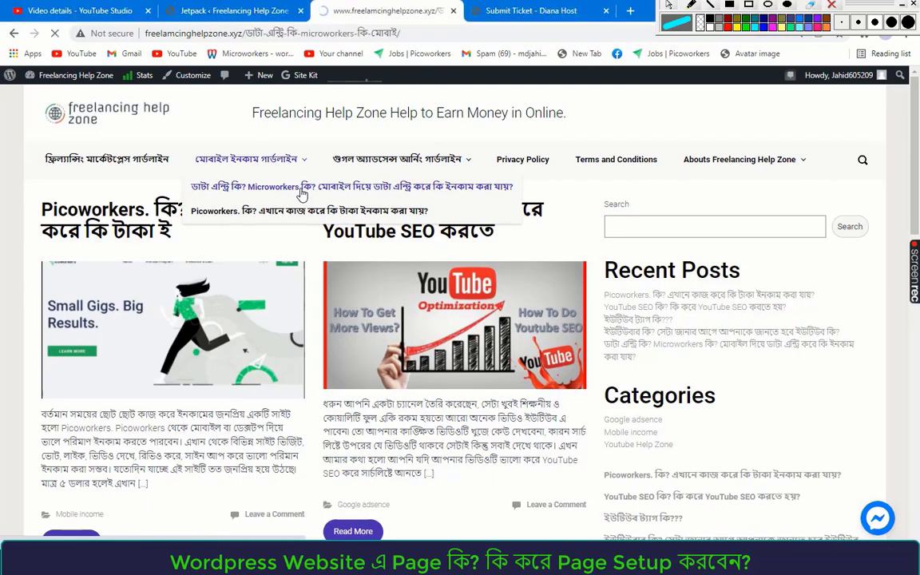
{"action": "scroll", "coordinate": [301, 192], "scroll_direction": "down", "scroll_amount": 5}
{"action": "scroll", "coordinate": [302, 190], "scroll_direction": "up", "scroll_amount": 8}
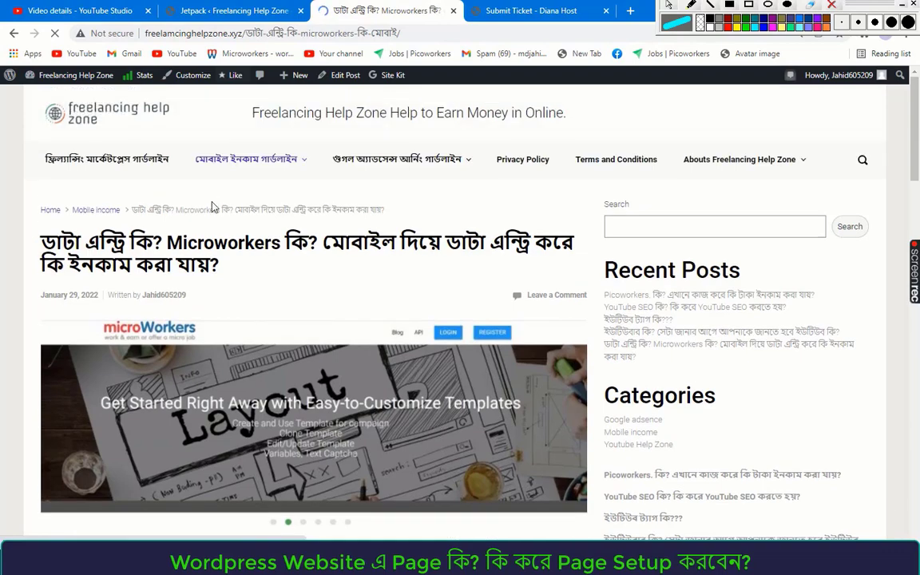
Open the মোবাইল ইনকাম গার্ডলাইন page and look through its text and embedded videos
{"action": "left_click", "coordinate": [242, 163]}
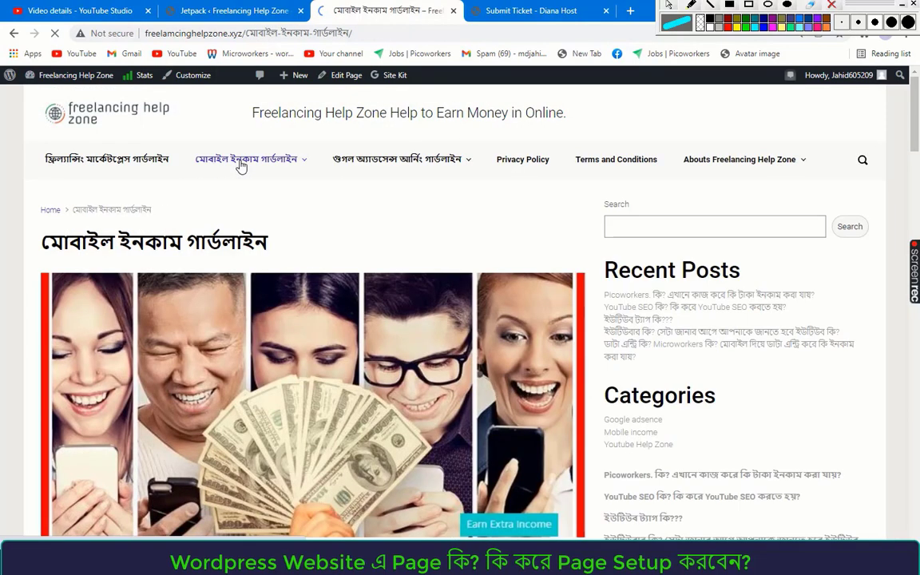
{"action": "scroll", "coordinate": [242, 165], "scroll_direction": "down", "scroll_amount": 5}
{"action": "scroll", "coordinate": [242, 166], "scroll_direction": "down", "scroll_amount": 10}
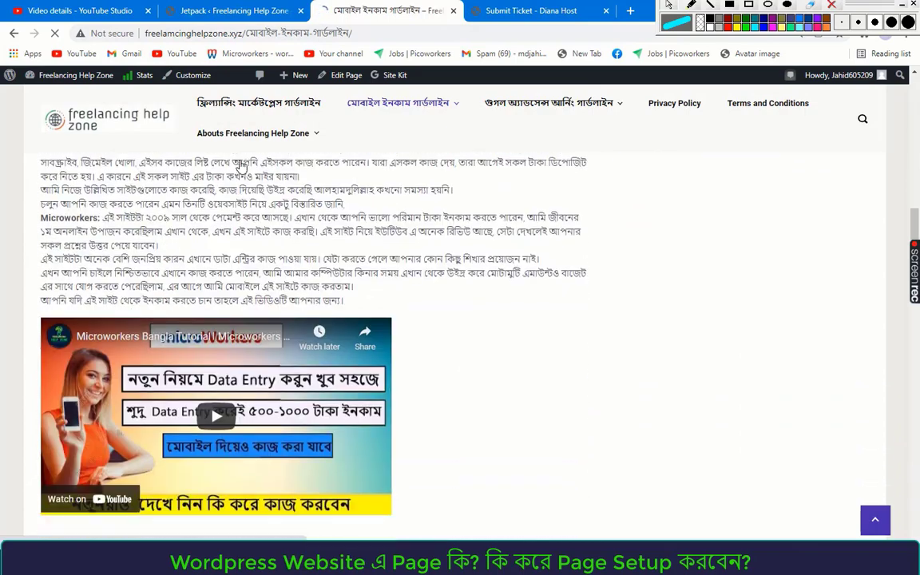
{"action": "scroll", "coordinate": [222, 203], "scroll_direction": "down", "scroll_amount": 12}
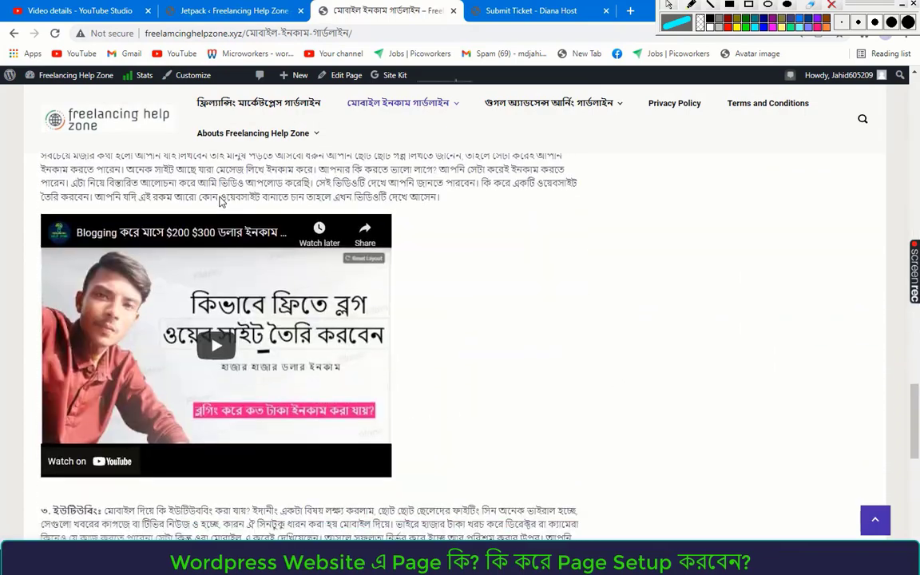
{"action": "scroll", "coordinate": [206, 209], "scroll_direction": "up", "scroll_amount": 9}
{"action": "scroll", "coordinate": [186, 203], "scroll_direction": "up", "scroll_amount": 10}
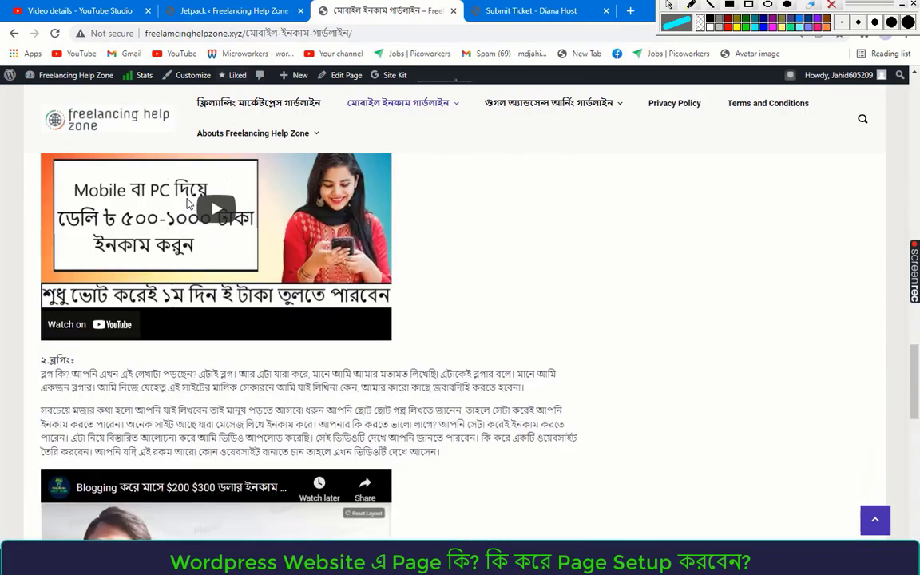
{"action": "scroll", "coordinate": [186, 204], "scroll_direction": "up", "scroll_amount": 5}
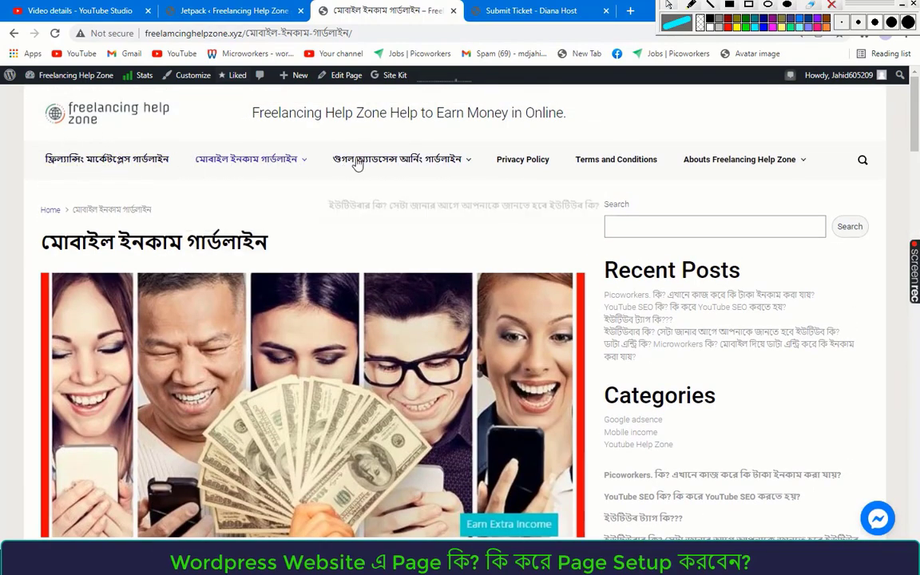
Open the Contact Us page listed under Abouts Freelancing Help Zone and review its content
{"action": "mouse_move", "coordinate": [753, 165]}
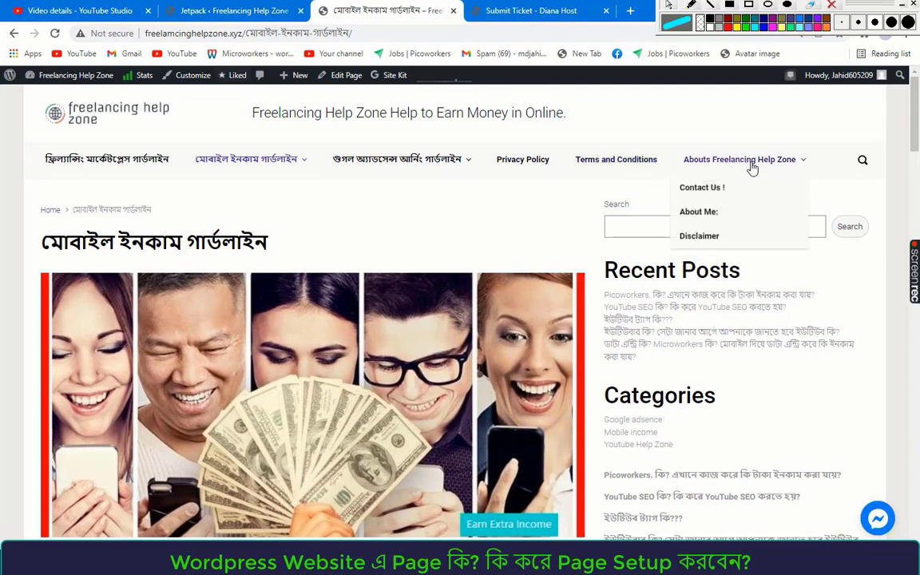
{"action": "left_click", "coordinate": [701, 187]}
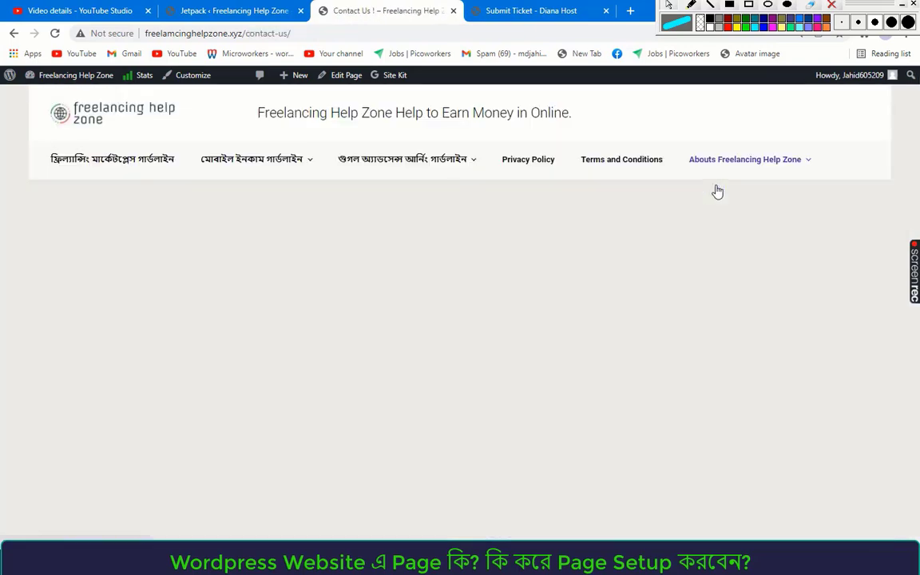
{"action": "scroll", "coordinate": [209, 243], "scroll_direction": "down", "scroll_amount": 3}
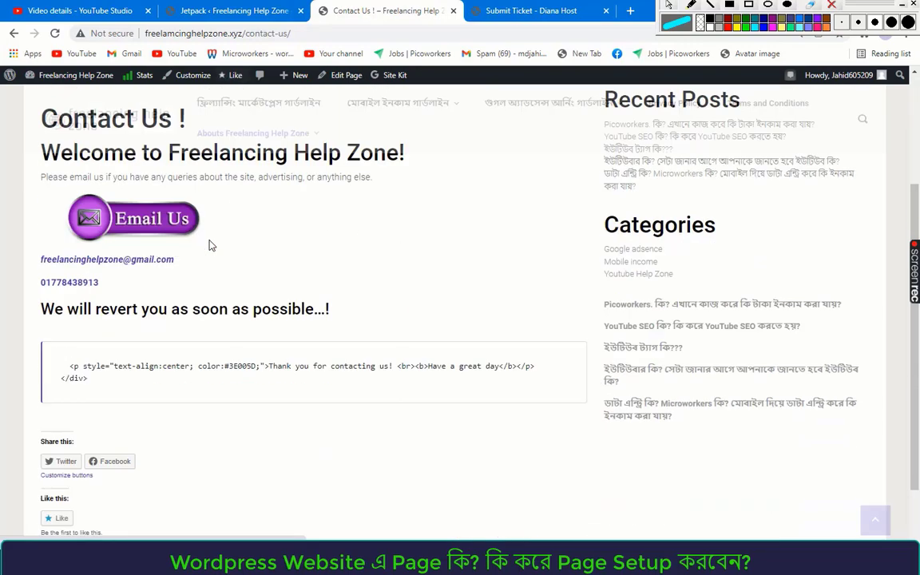
{"action": "scroll", "coordinate": [211, 246], "scroll_direction": "up", "scroll_amount": 3}
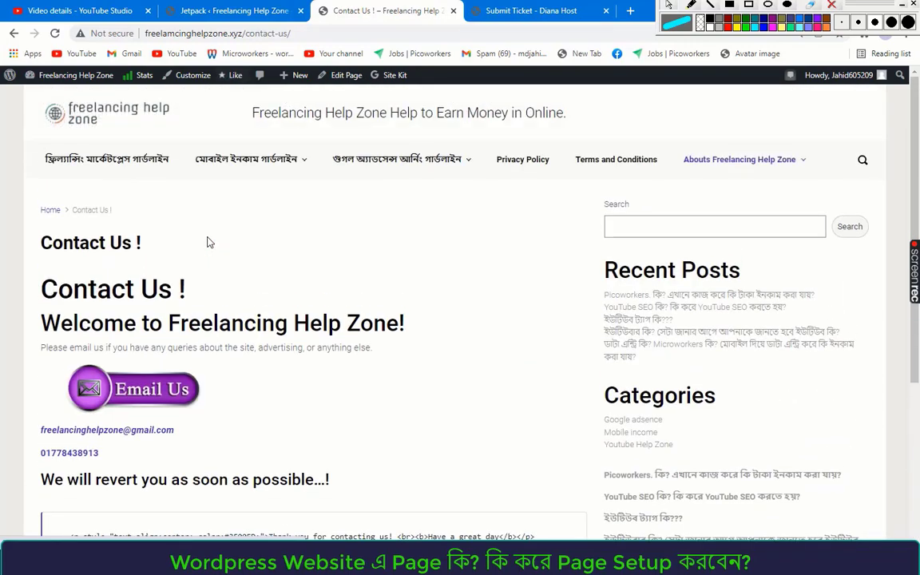
{"action": "scroll", "coordinate": [206, 242], "scroll_direction": "down", "scroll_amount": 3}
{"action": "scroll", "coordinate": [106, 205], "scroll_direction": "up", "scroll_amount": 3}
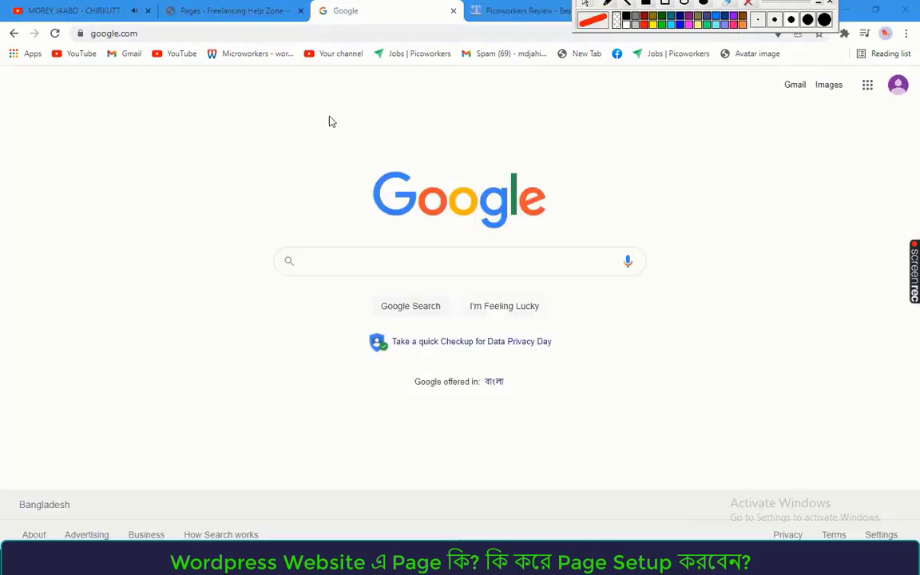
Start a new page from the WordPress Pages list and append "কি কি কাজ করে ইনকাম করা যায়?" from the Notepad text to its title
{"action": "left_click", "coordinate": [256, 12]}
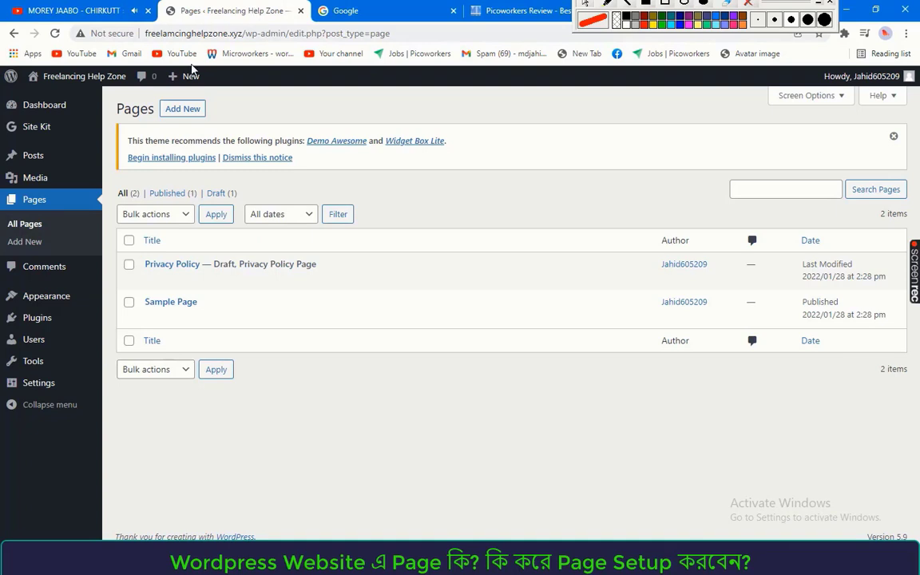
{"action": "left_click", "coordinate": [173, 110]}
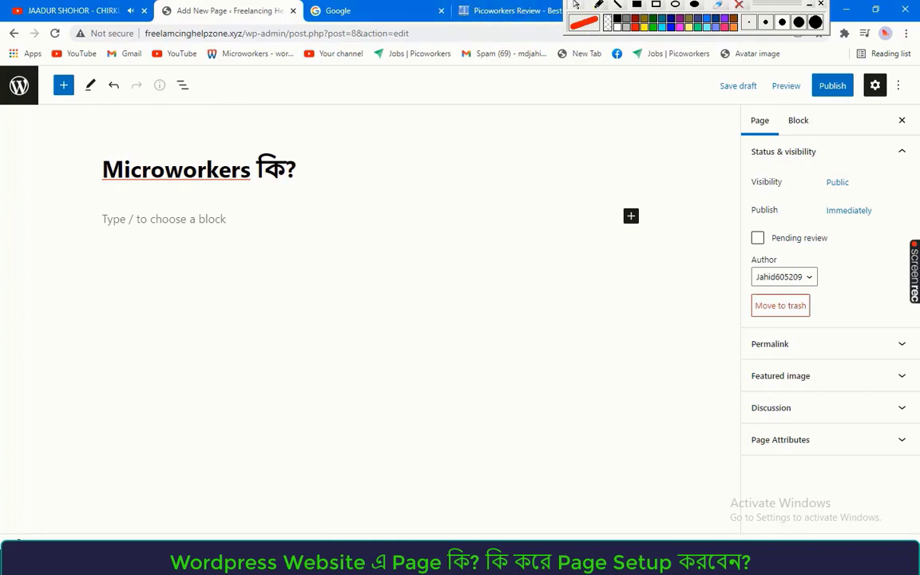
{"action": "key", "text": "alt+Tab"}
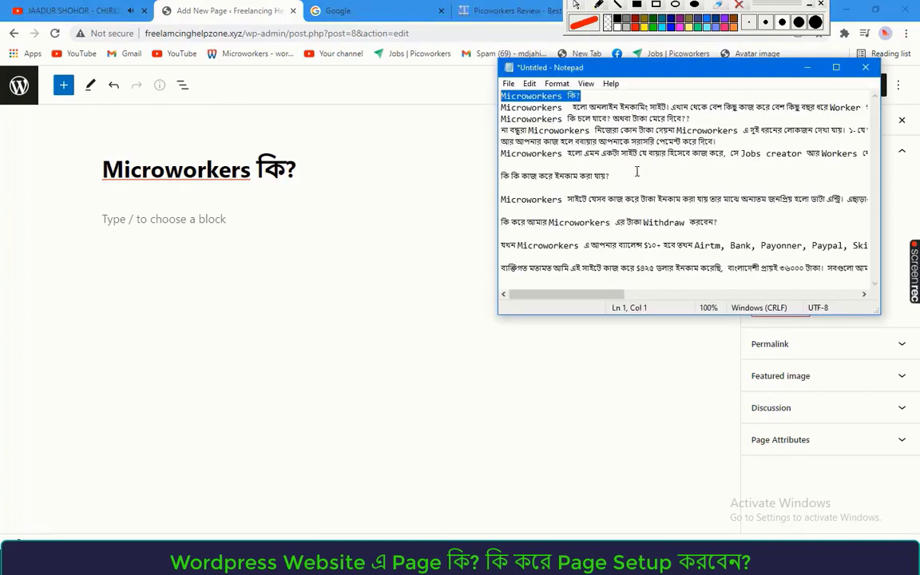
{"action": "left_click_drag", "start_coordinate": [611, 175], "coordinate": [502, 173]}
{"action": "key", "text": "ctrl+c"}
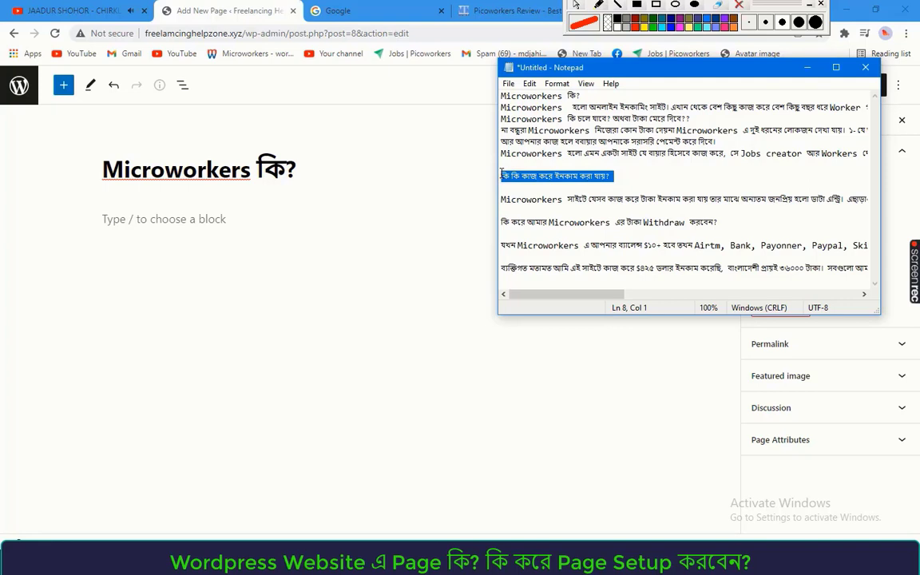
{"action": "left_click", "coordinate": [363, 163]}
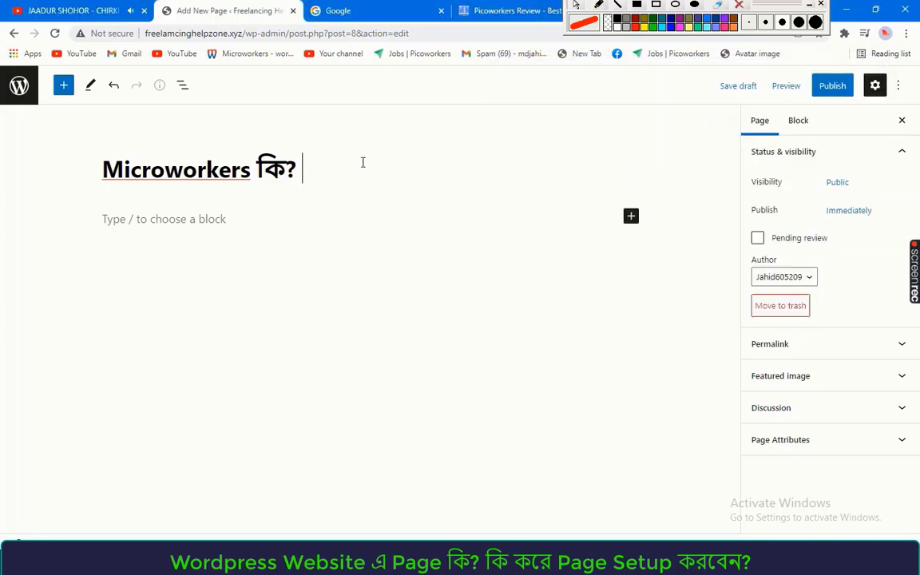
{"action": "key", "text": "ctrl+v"}
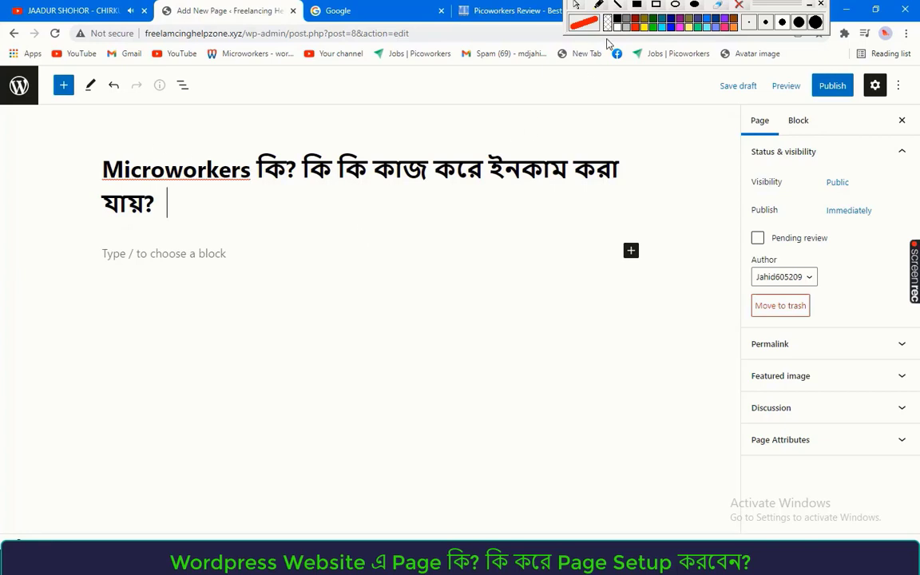
Insert a copy of the word "Microworkers" in the page title before "কি কি কাজ করে ইনকাম করা যায়?"
{"action": "key", "text": "alt+Tab"}
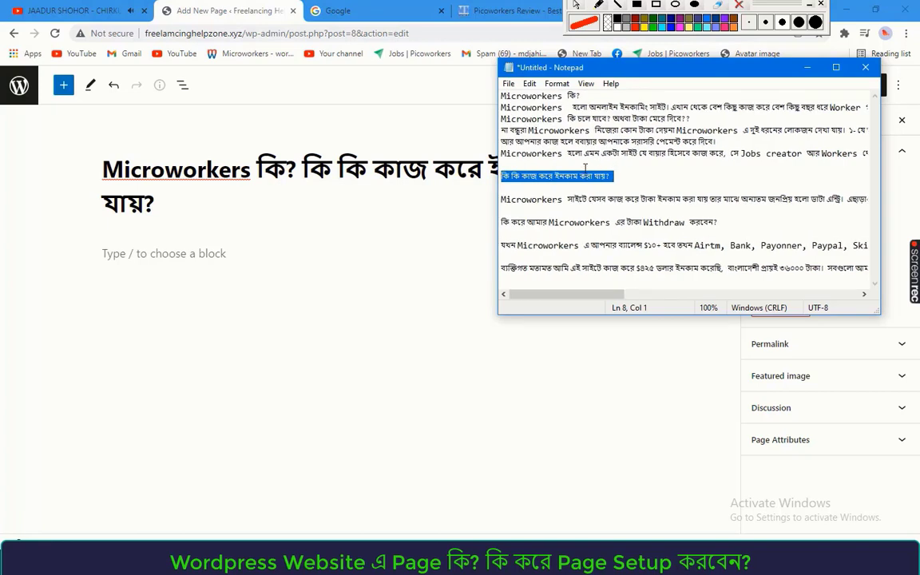
{"action": "key", "text": "alt+Tab"}
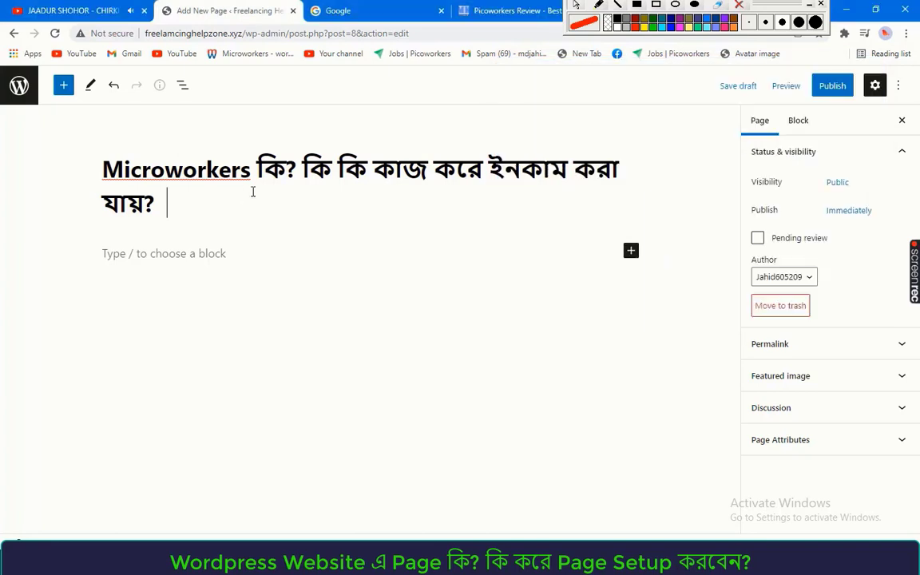
{"action": "left_click_drag", "start_coordinate": [226, 164], "coordinate": [108, 182]}
{"action": "key", "text": "ctrl+c"}
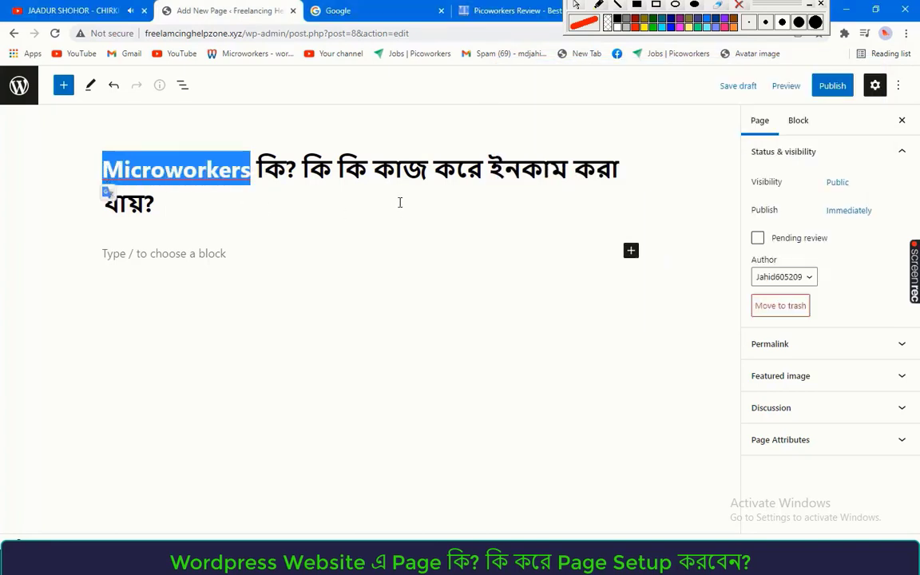
{"action": "left_click", "coordinate": [296, 168]}
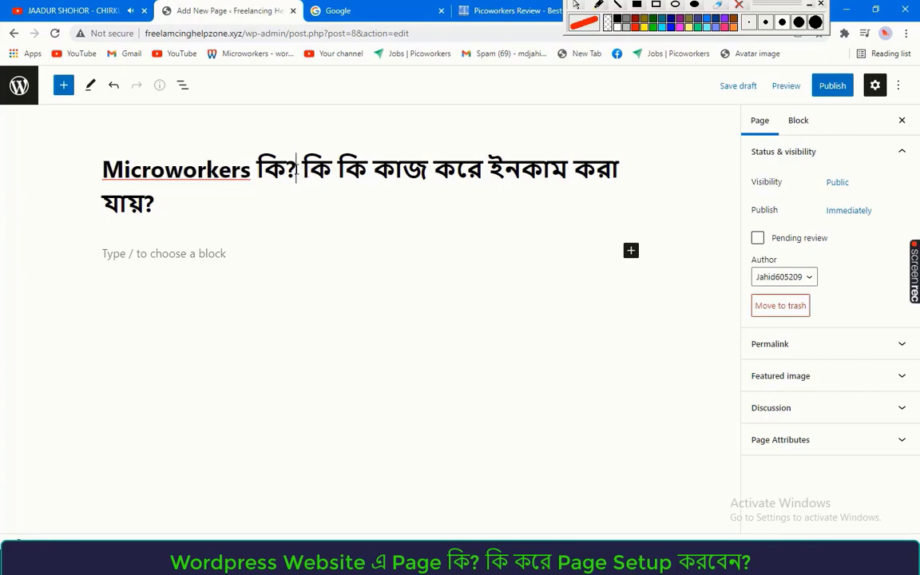
{"action": "key", "text": "ctrl+v"}
{"action": "left_click", "coordinate": [297, 169]}
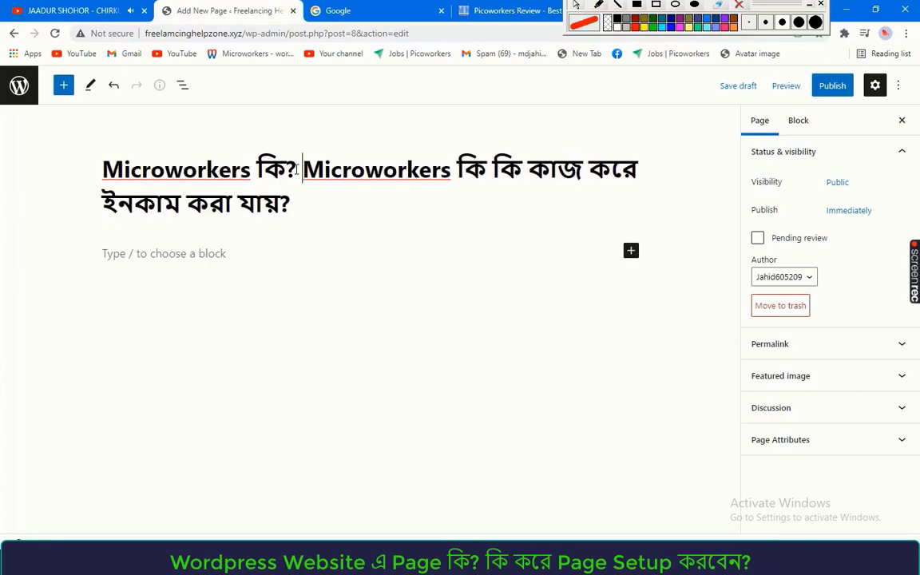
Copy the entire Microworkers article from Notepad into the body of the new page
{"action": "left_click", "coordinate": [232, 261]}
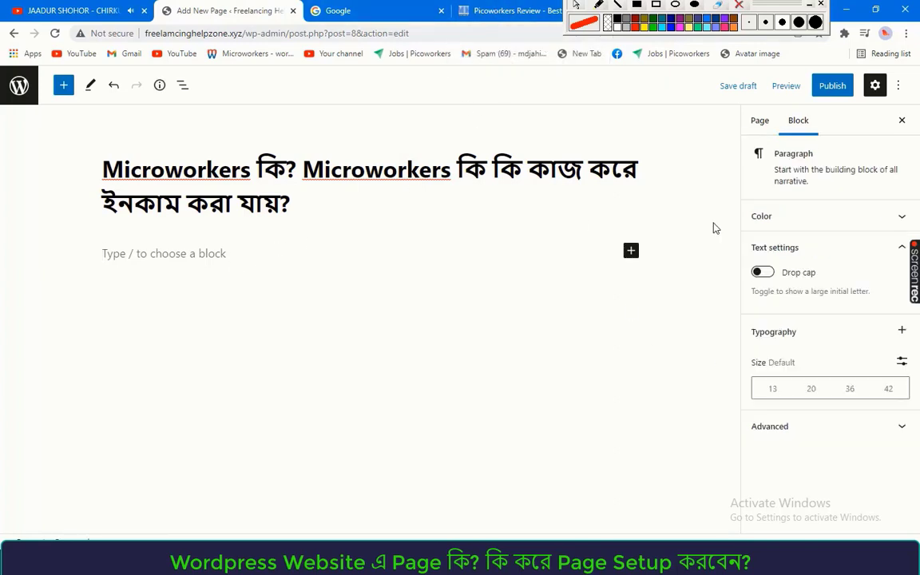
{"action": "key", "text": "alt+Tab"}
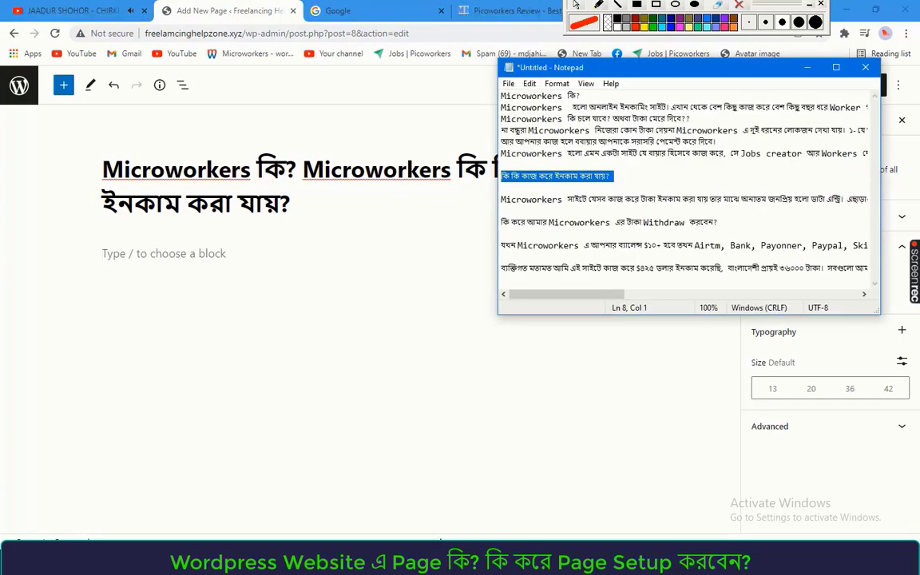
{"action": "key", "text": "ctrl+a"}
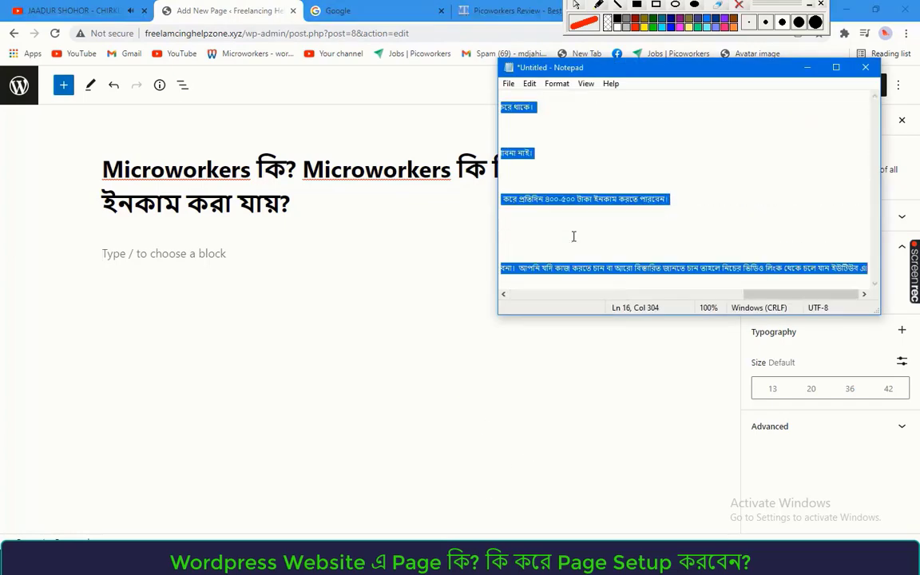
{"action": "key", "text": "ctrl+c"}
{"action": "left_click", "coordinate": [232, 253]}
{"action": "key", "text": "ctrl+v"}
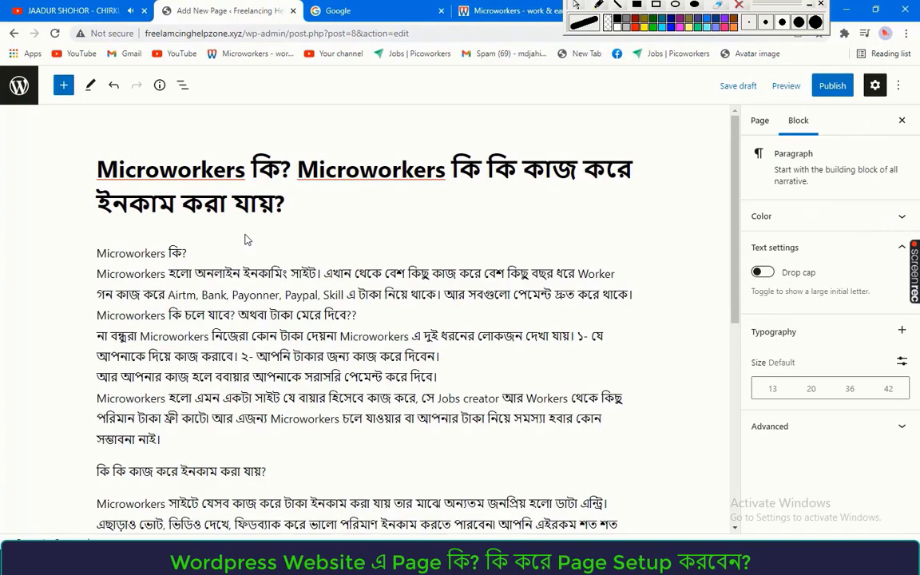
Examine the extra formatting choices and block options available for the first body paragraph
{"action": "scroll", "coordinate": [160, 264], "scroll_direction": "down", "scroll_amount": 1}
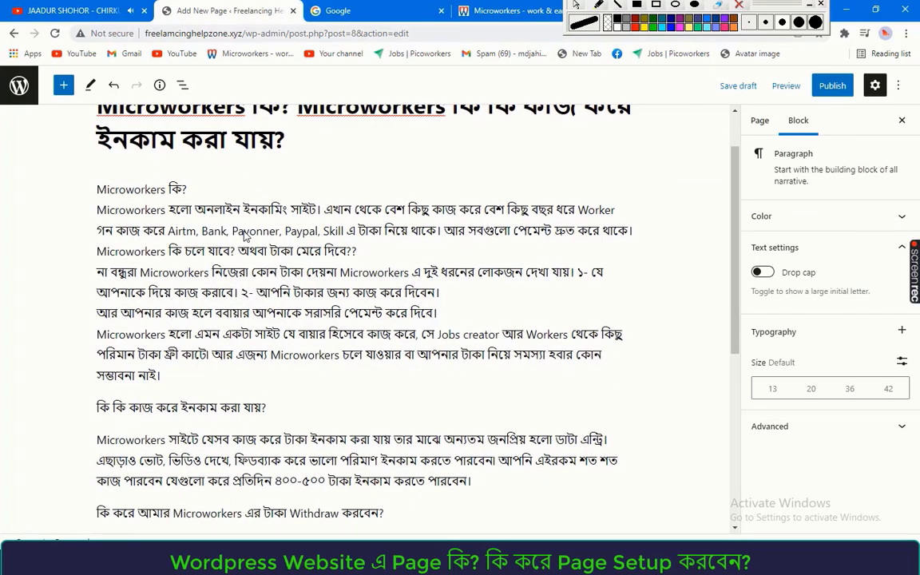
{"action": "left_click", "coordinate": [97, 272]}
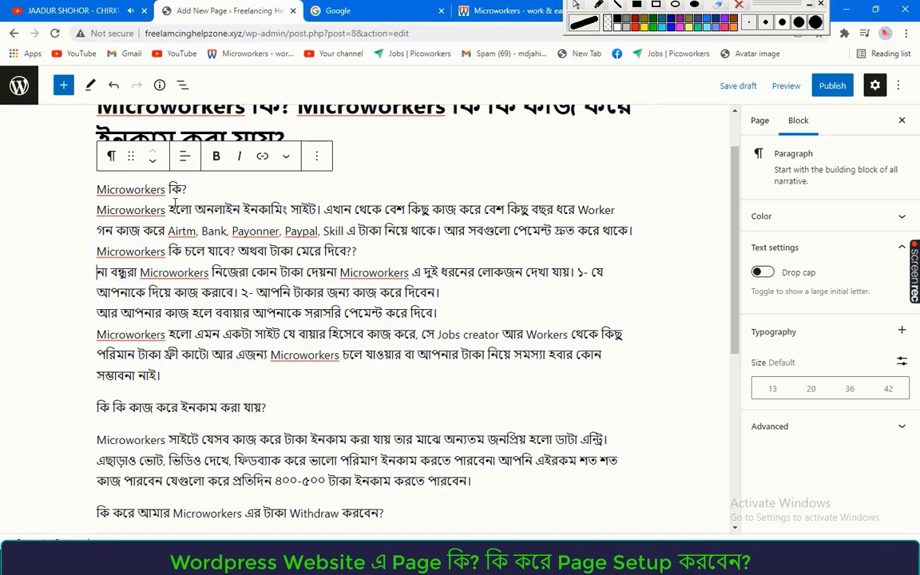
{"action": "left_click", "coordinate": [315, 158]}
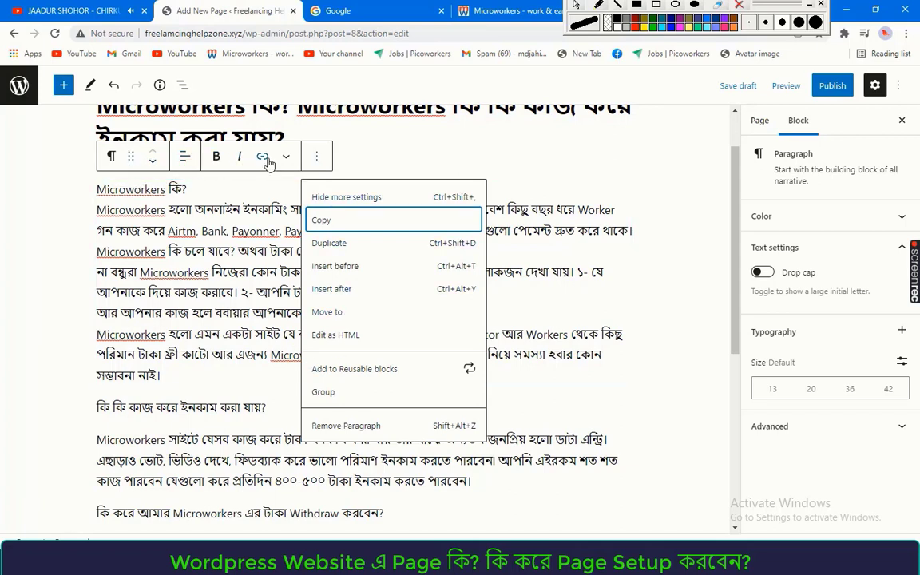
{"action": "left_click", "coordinate": [285, 158]}
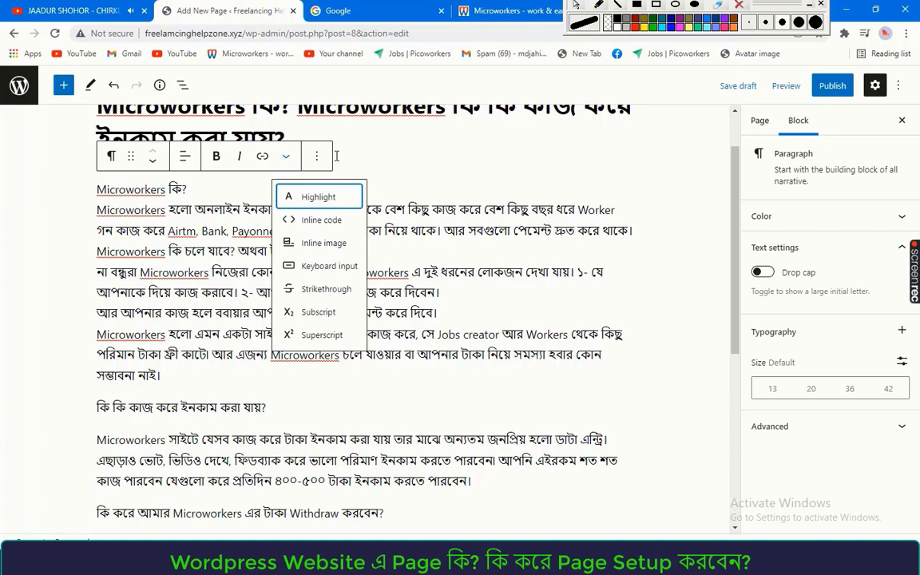
{"action": "left_click", "coordinate": [317, 159]}
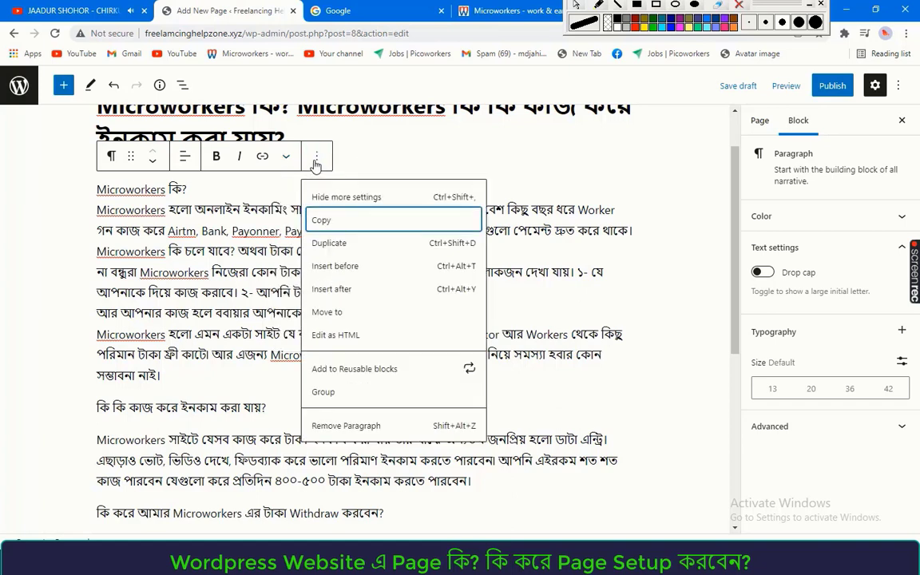
{"action": "left_click", "coordinate": [300, 140]}
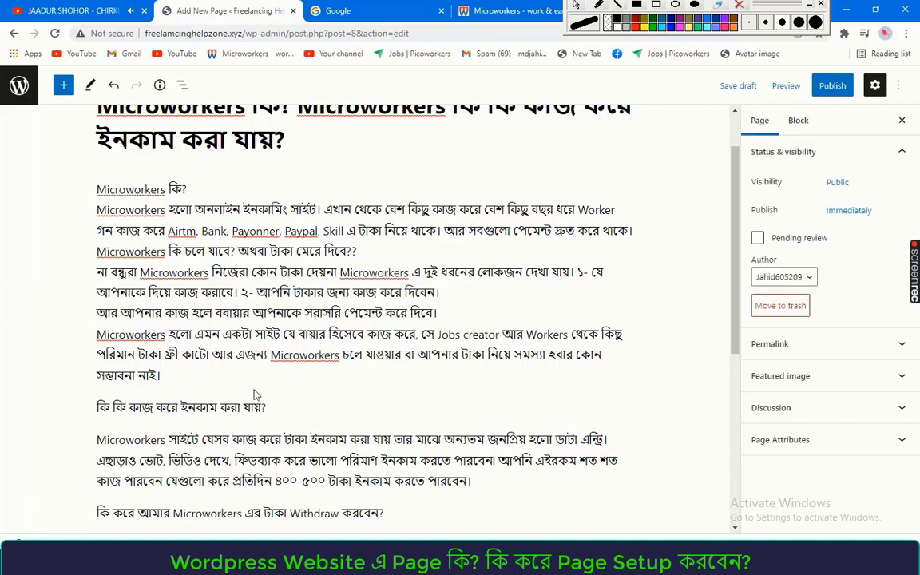
{"action": "left_click", "coordinate": [204, 381]}
{"action": "right_click", "coordinate": [203, 381]}
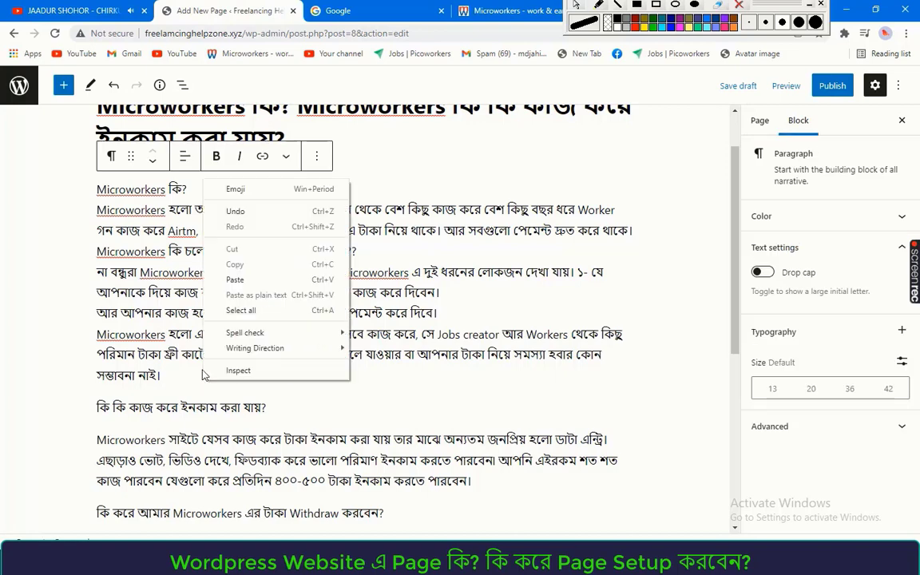
{"action": "left_click", "coordinate": [203, 381]}
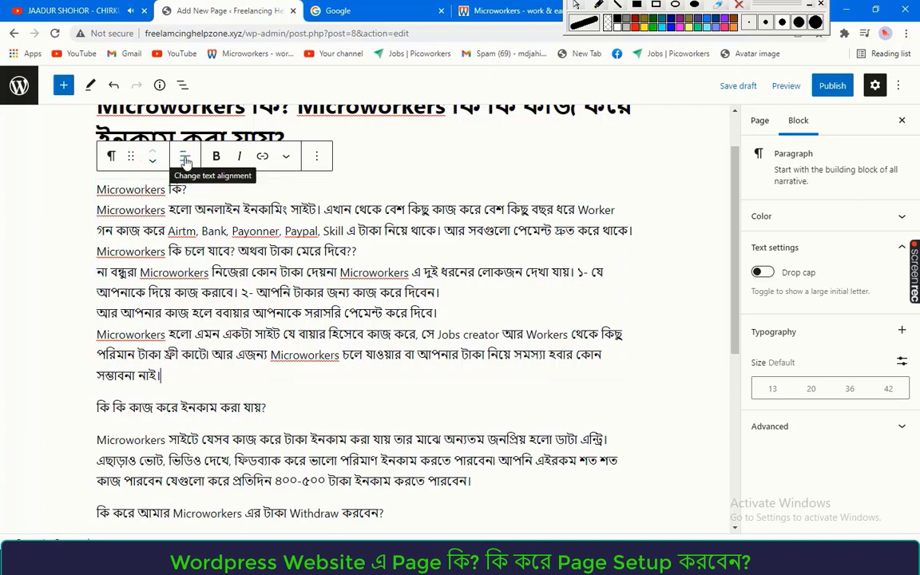
{"action": "left_click", "coordinate": [287, 157]}
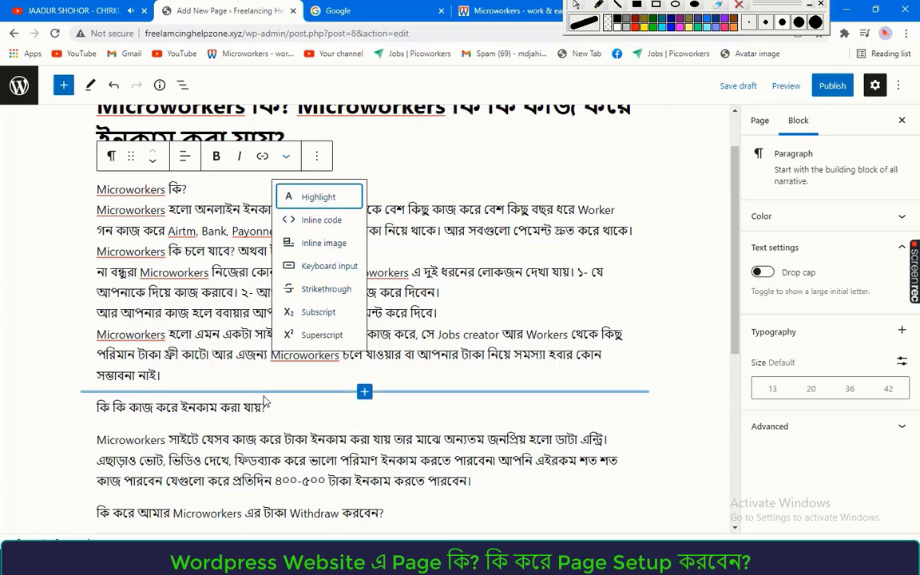
Insert a Columns block after the first body paragraph with the 70 / 30 two-column layout
{"action": "left_click", "coordinate": [364, 392]}
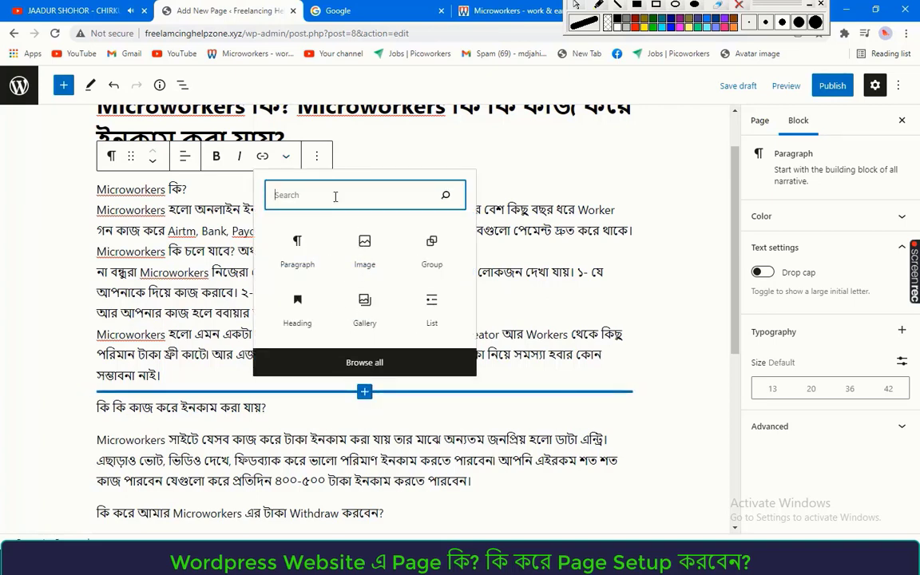
{"action": "type", "text": "co"}
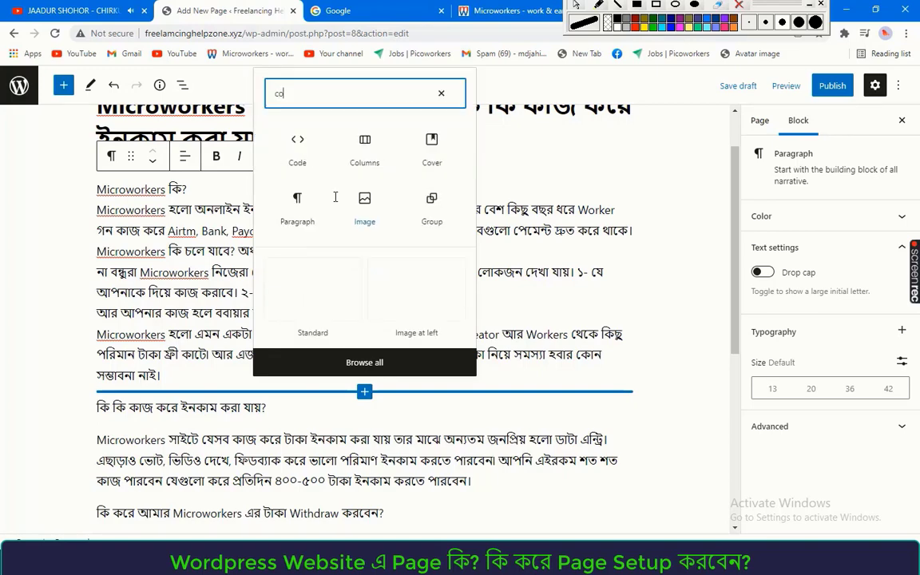
{"action": "left_click", "coordinate": [362, 146]}
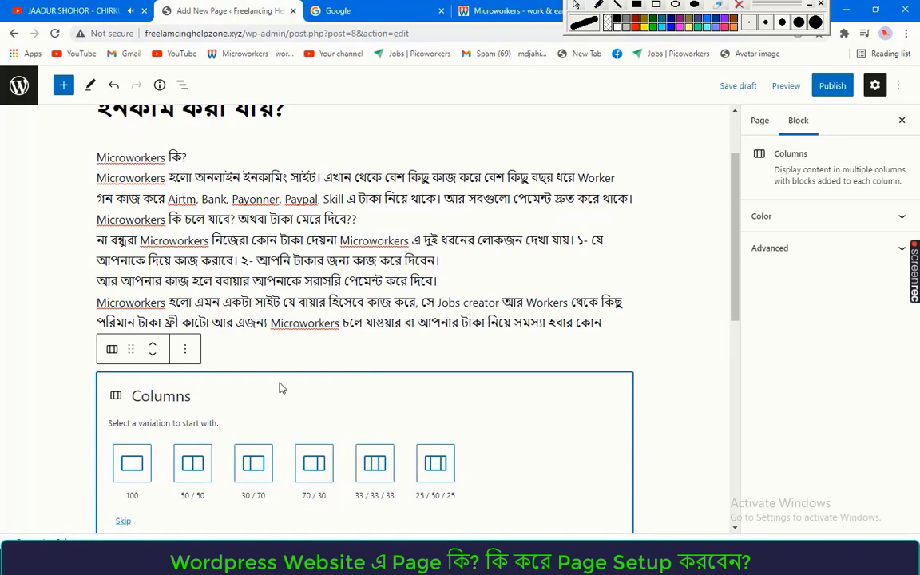
{"action": "scroll", "coordinate": [280, 388], "scroll_direction": "down", "scroll_amount": 2}
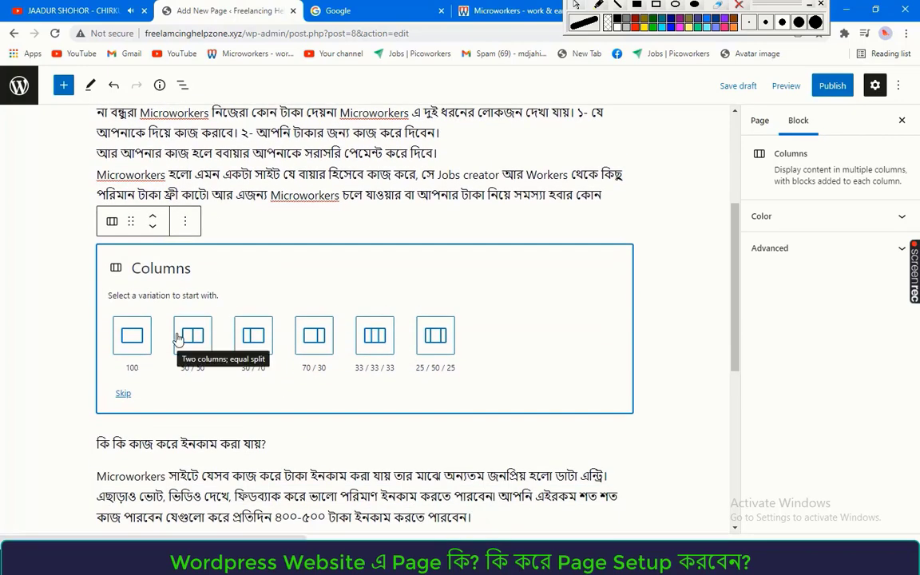
{"action": "left_click", "coordinate": [313, 345]}
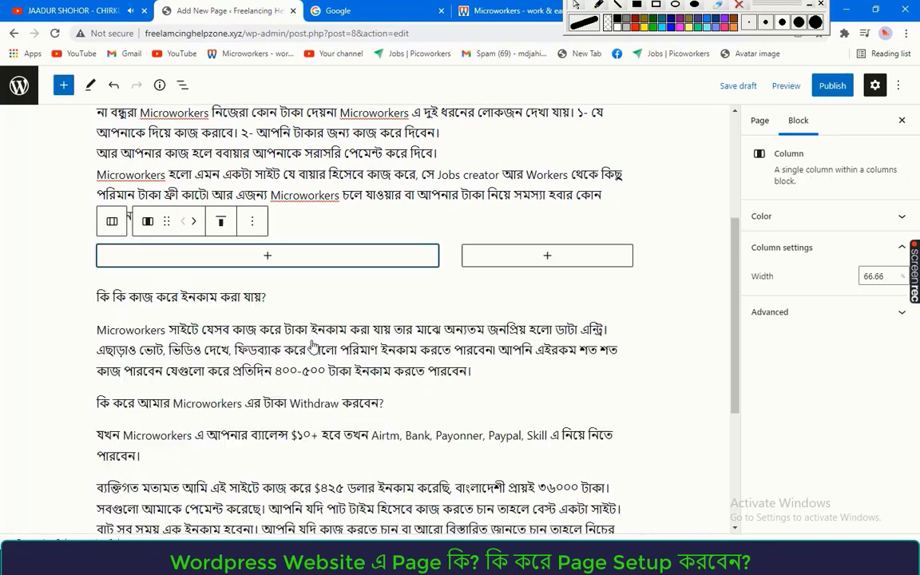
Add an Image block to the wider column and upload the withdrawal history picture into it
{"action": "left_click", "coordinate": [267, 257]}
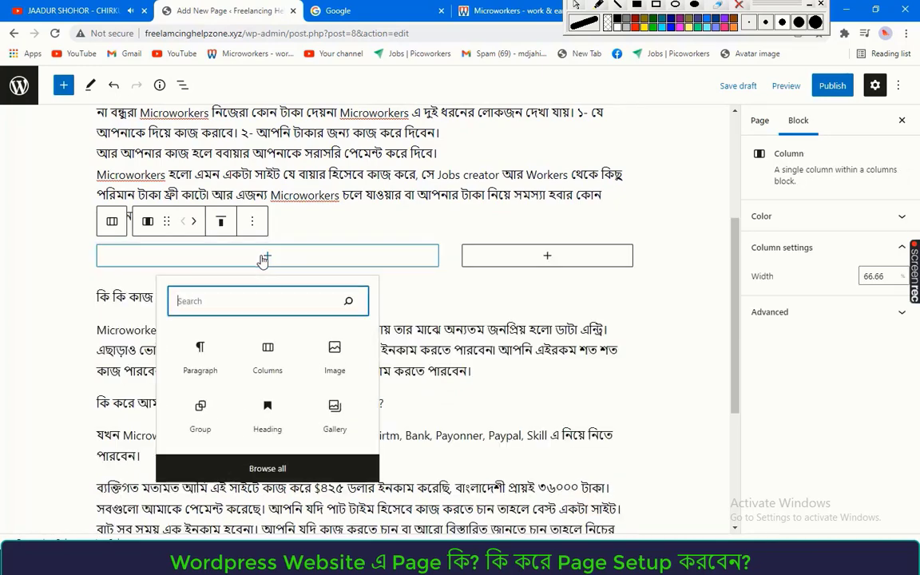
{"action": "left_click", "coordinate": [335, 353]}
{"action": "left_click", "coordinate": [130, 332]}
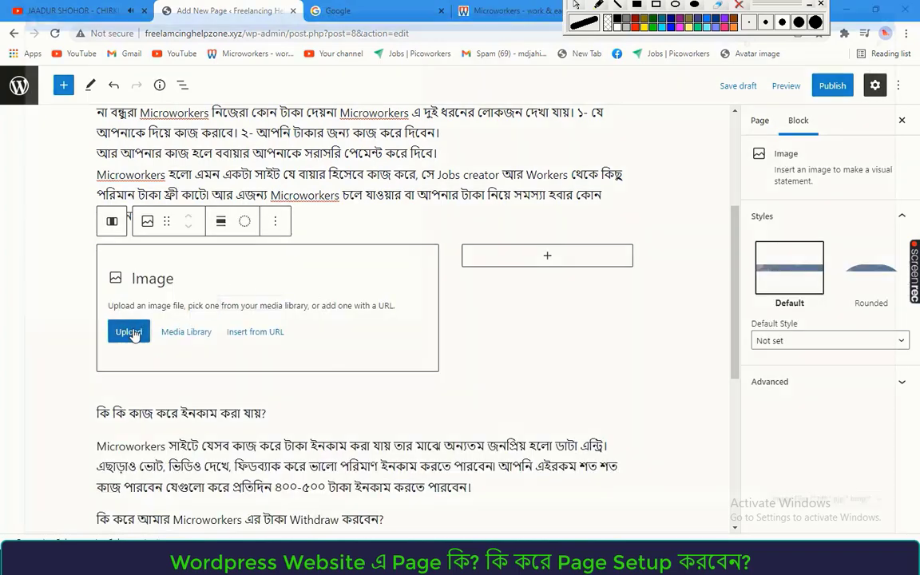
{"action": "left_click", "coordinate": [582, 120]}
{"action": "left_click", "coordinate": [798, 527]}
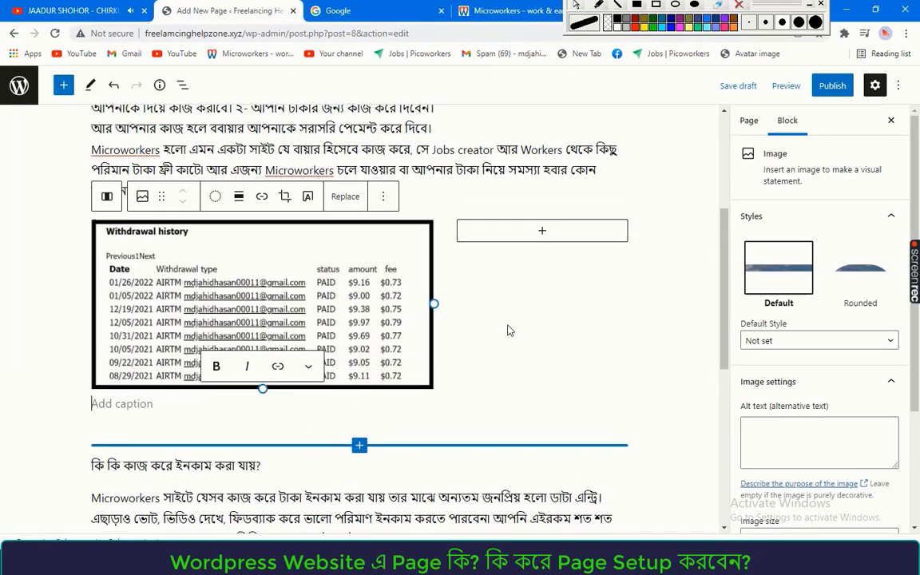
Add an empty Paragraph block to the narrower column beside the withdrawal history image
{"action": "left_click", "coordinate": [507, 329]}
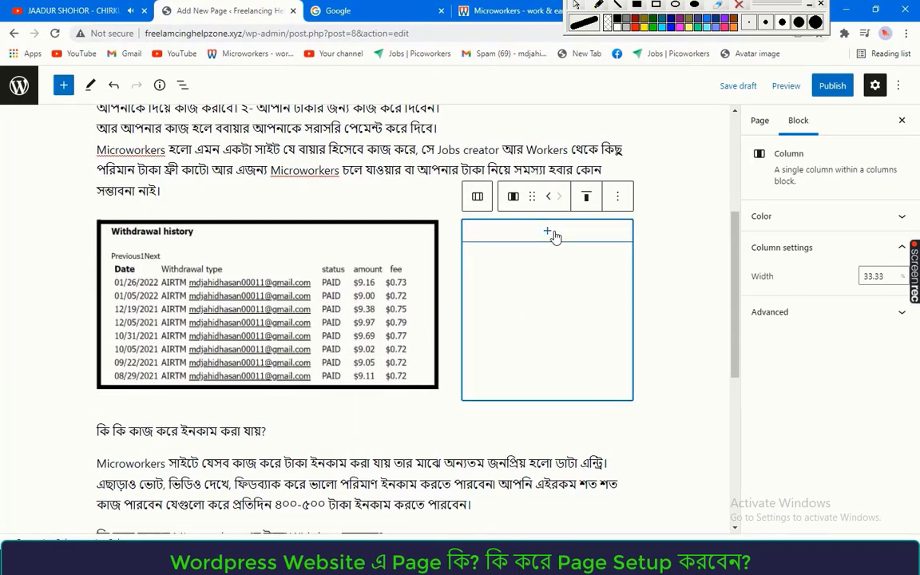
{"action": "left_click", "coordinate": [617, 196]}
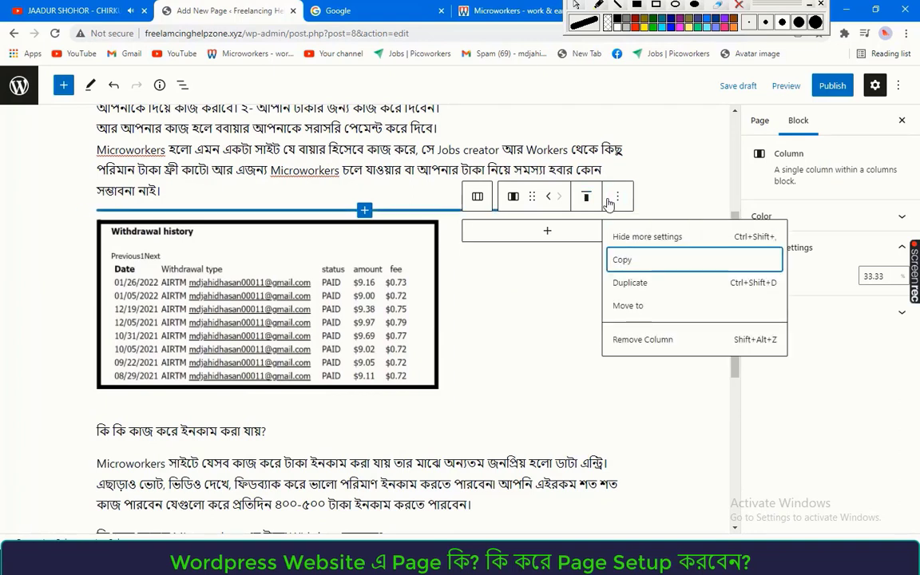
{"action": "left_click", "coordinate": [503, 299]}
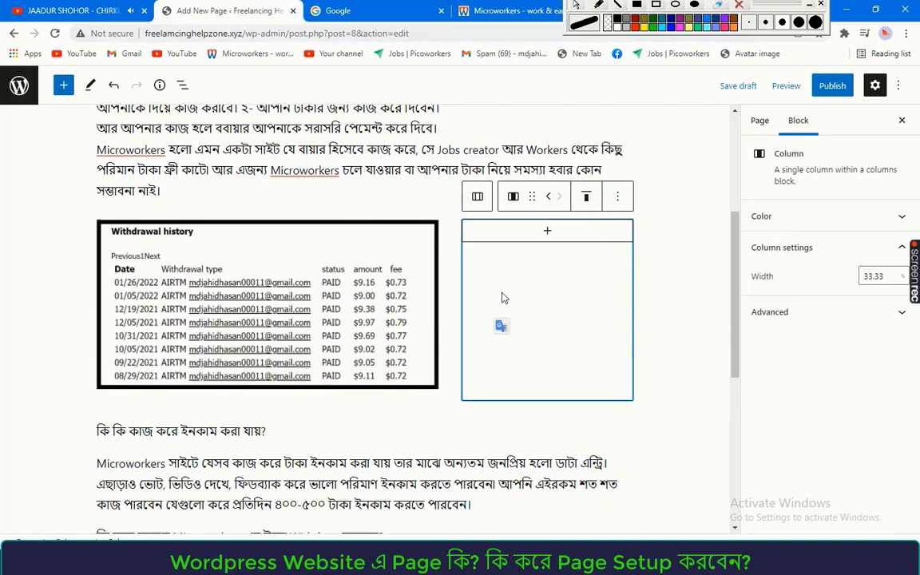
{"action": "left_click", "coordinate": [547, 234]}
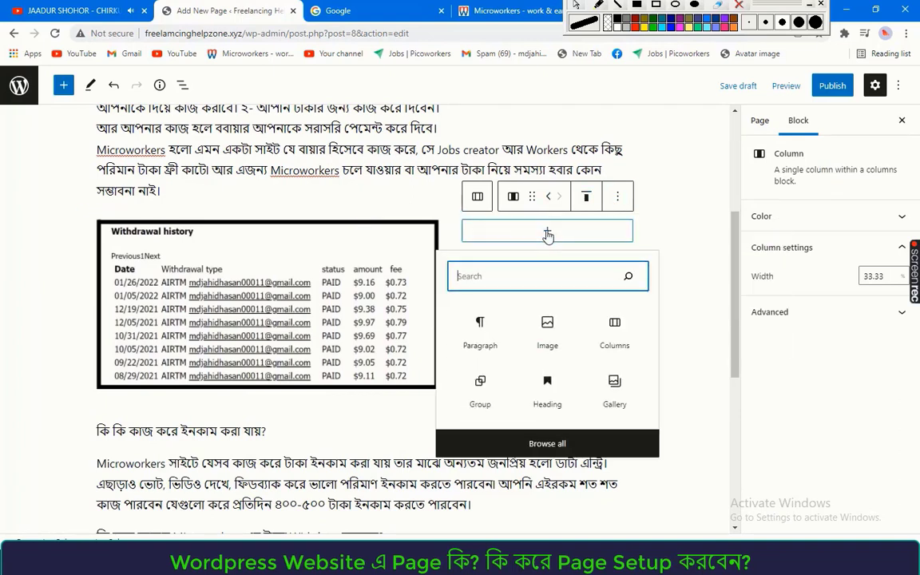
{"action": "left_click", "coordinate": [482, 325]}
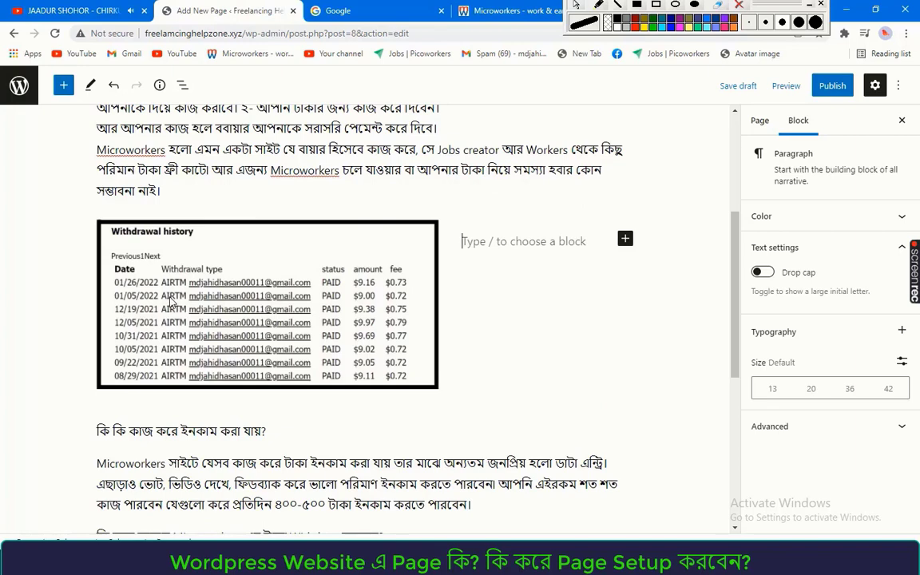
Copy the "কি করে আমার Microworkers এর টাকা Withdraw করবেন?" paragraph and its answer into the narrower column's empty paragraph
{"action": "scroll", "coordinate": [172, 295], "scroll_direction": "down", "scroll_amount": 3}
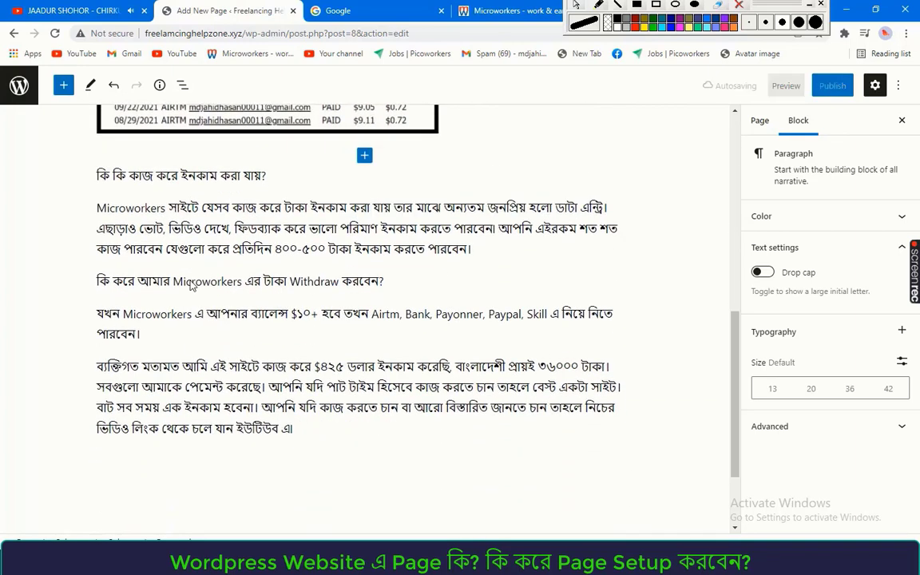
{"action": "scroll", "coordinate": [192, 286], "scroll_direction": "down", "scroll_amount": 2}
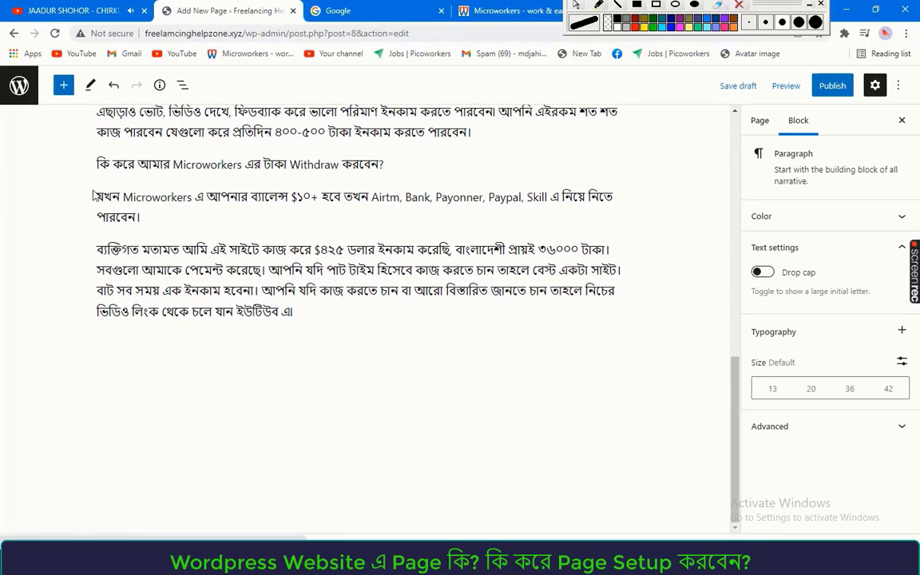
{"action": "left_click", "coordinate": [96, 164]}
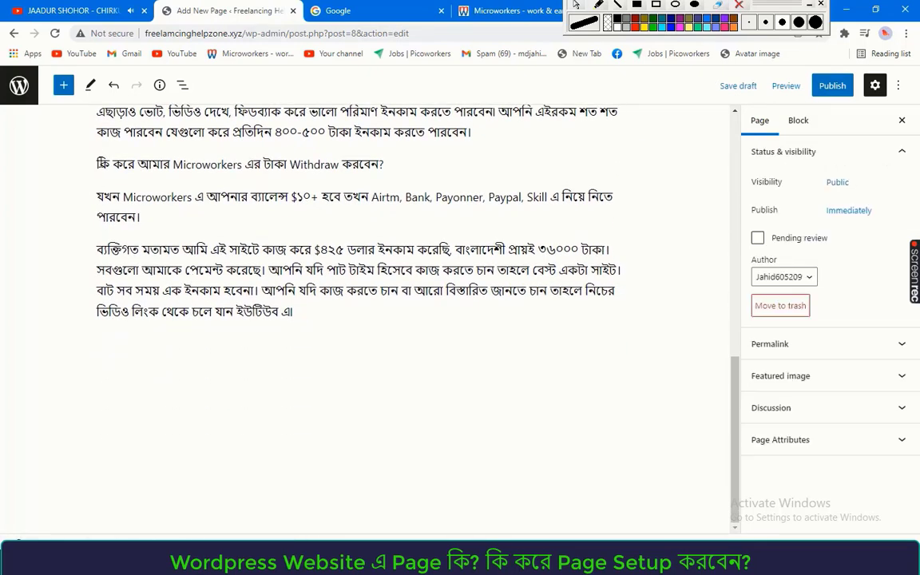
{"action": "left_click_drag", "start_coordinate": [97, 163], "coordinate": [156, 225]}
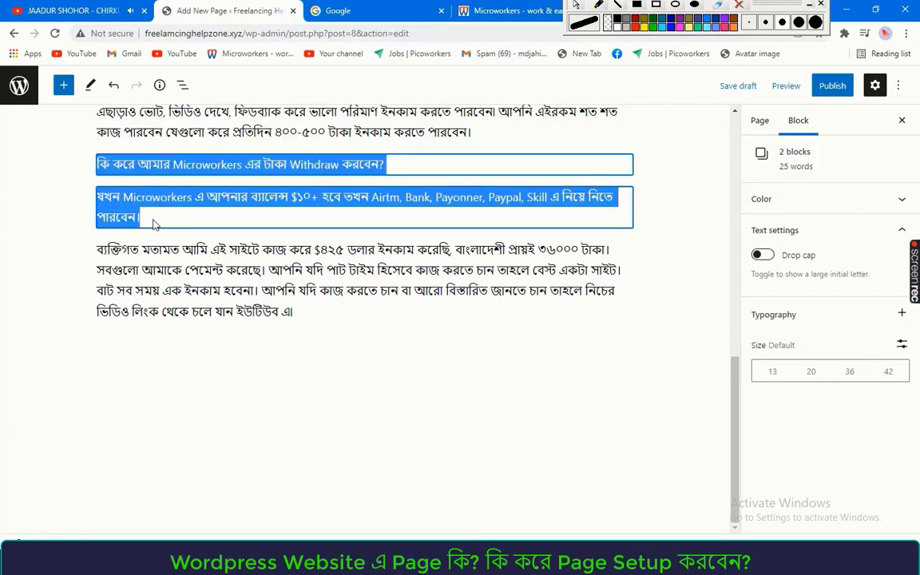
{"action": "left_click_drag", "start_coordinate": [156, 225], "coordinate": [153, 230]}
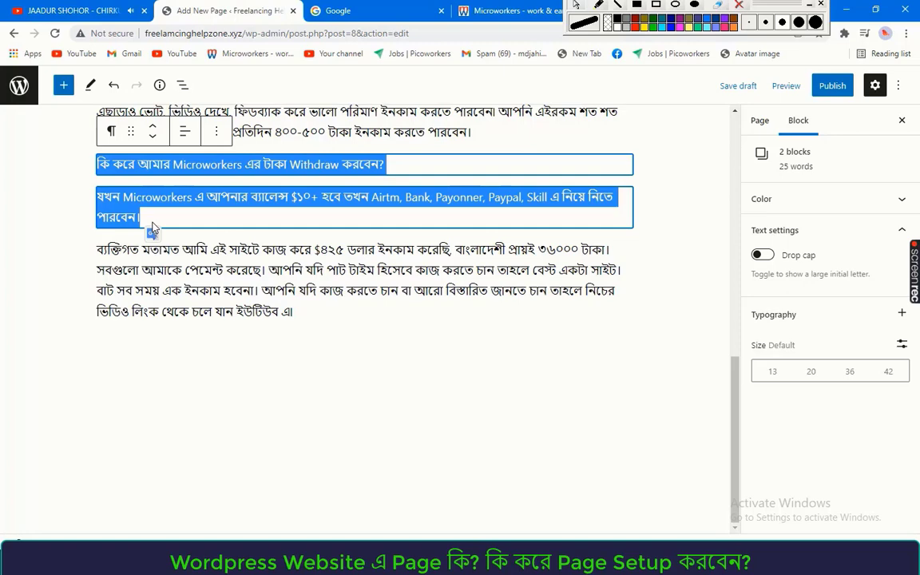
{"action": "key", "text": "ctrl+c"}
{"action": "left_click", "coordinate": [385, 390]}
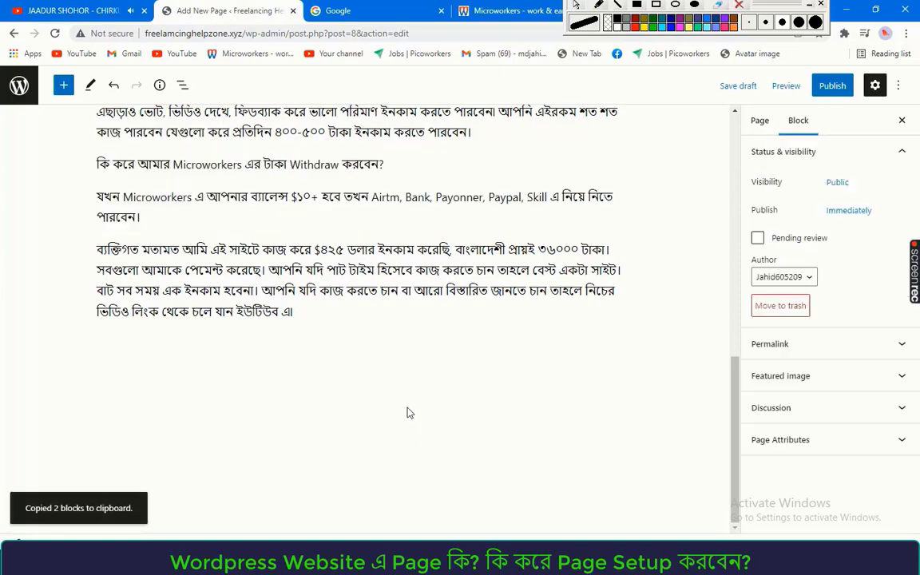
{"action": "scroll", "coordinate": [411, 356], "scroll_direction": "up", "scroll_amount": 5}
{"action": "left_click", "coordinate": [508, 126]}
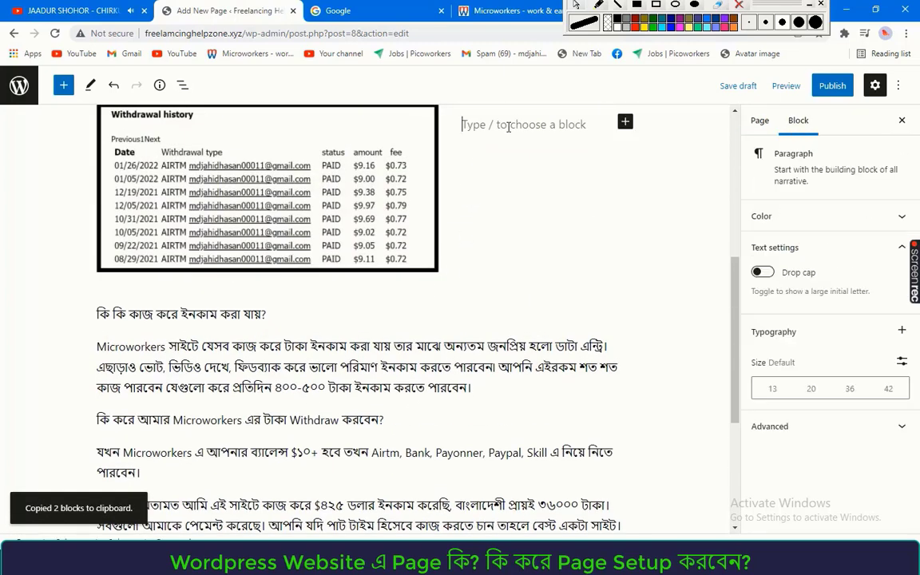
{"action": "key", "text": "ctrl+v"}
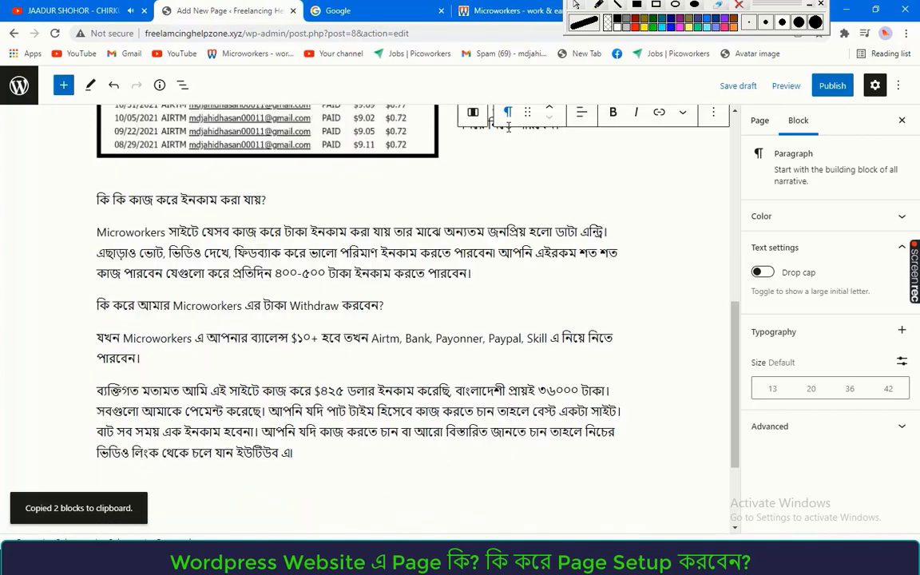
{"action": "left_click", "coordinate": [507, 191]}
{"action": "scroll", "coordinate": [661, 297], "scroll_direction": "up", "scroll_amount": 3}
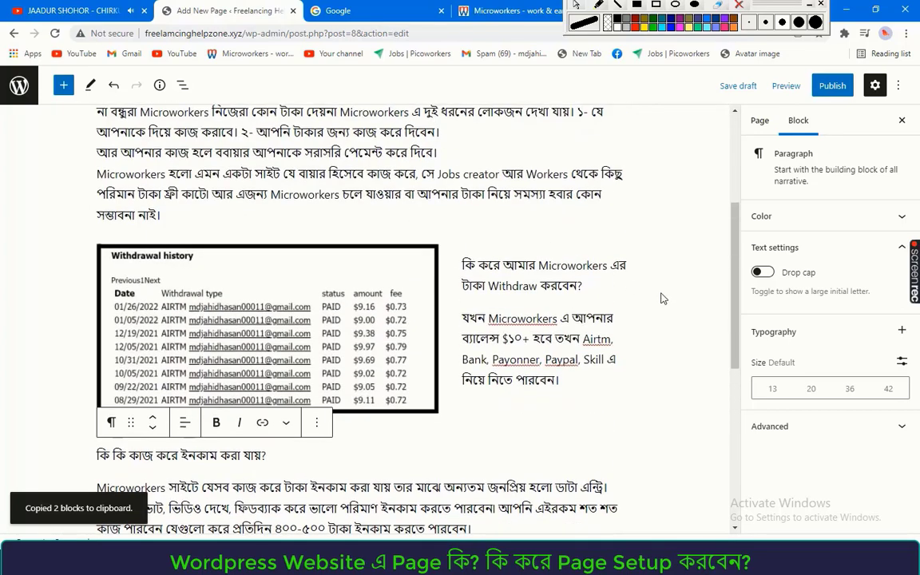
Upload 6.jpg from the work folder and set it as the page's featured image
{"action": "left_click", "coordinate": [658, 207]}
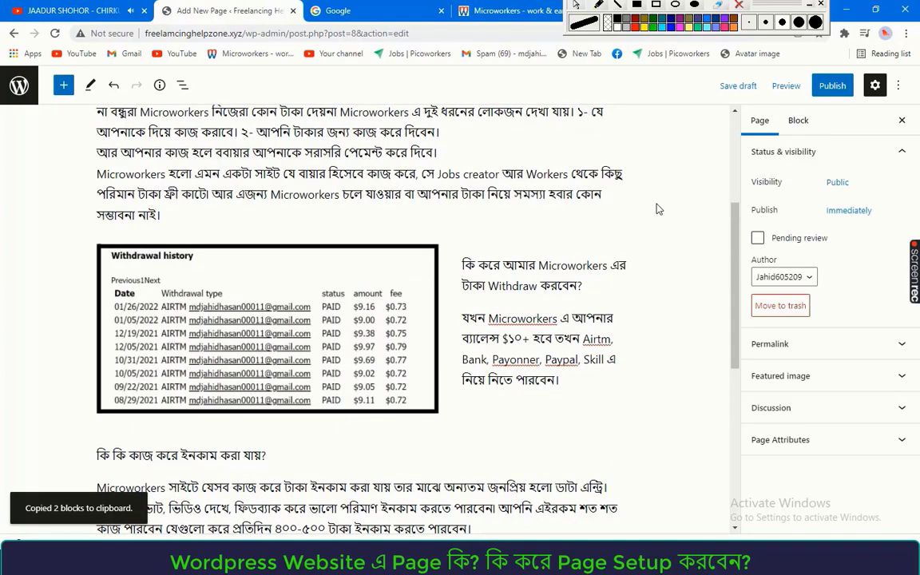
{"action": "left_click", "coordinate": [812, 375]}
{"action": "left_click", "coordinate": [813, 437]}
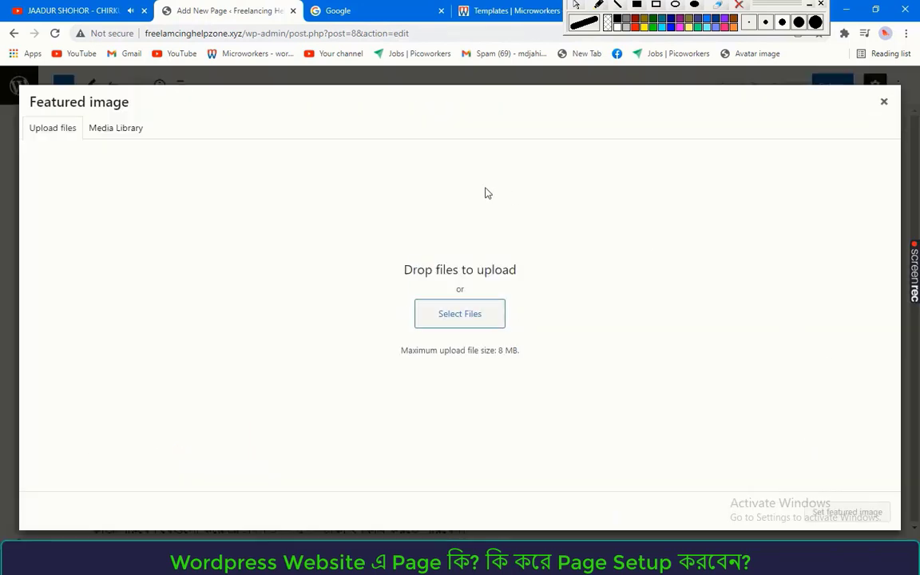
{"action": "left_click", "coordinate": [443, 312]}
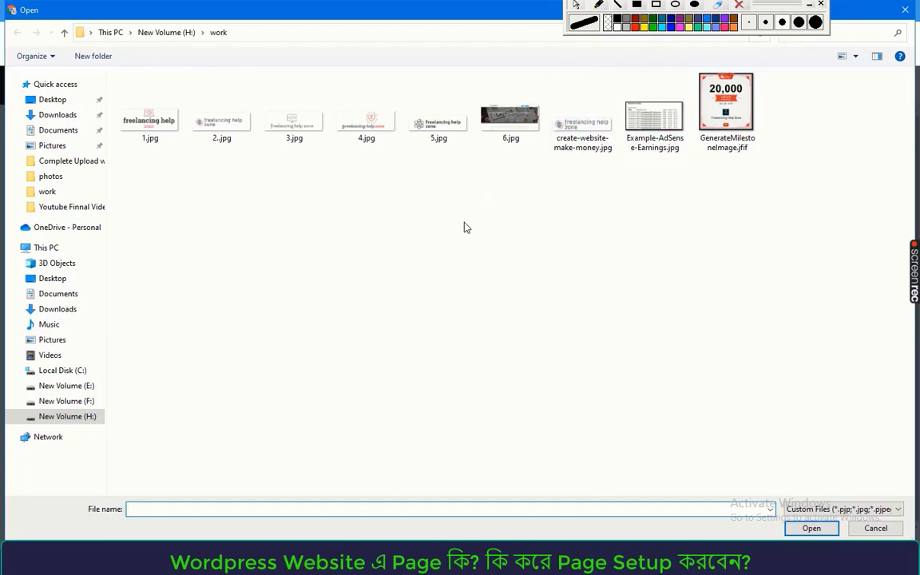
{"action": "right_click", "coordinate": [426, 200]}
{"action": "left_click", "coordinate": [503, 117]}
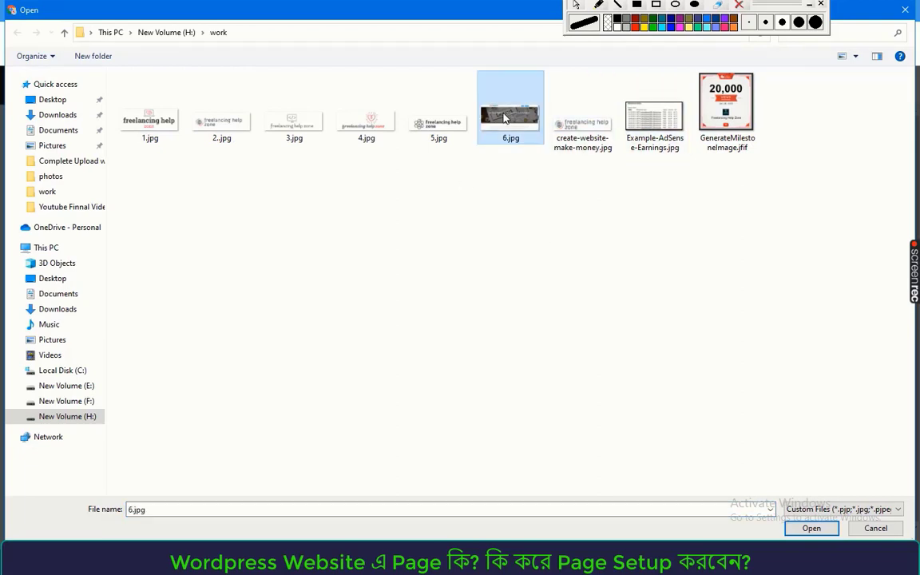
{"action": "left_click", "coordinate": [805, 527]}
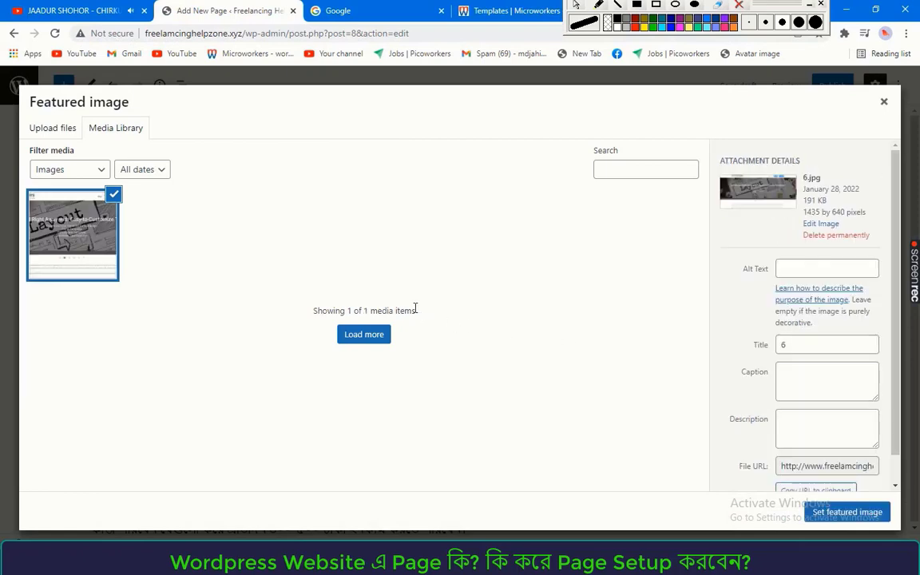
{"action": "left_click", "coordinate": [820, 515]}
Review the page's article, withdrawal history columns and closing paragraphs before publishing
{"action": "scroll", "coordinate": [442, 298], "scroll_direction": "up", "scroll_amount": 5}
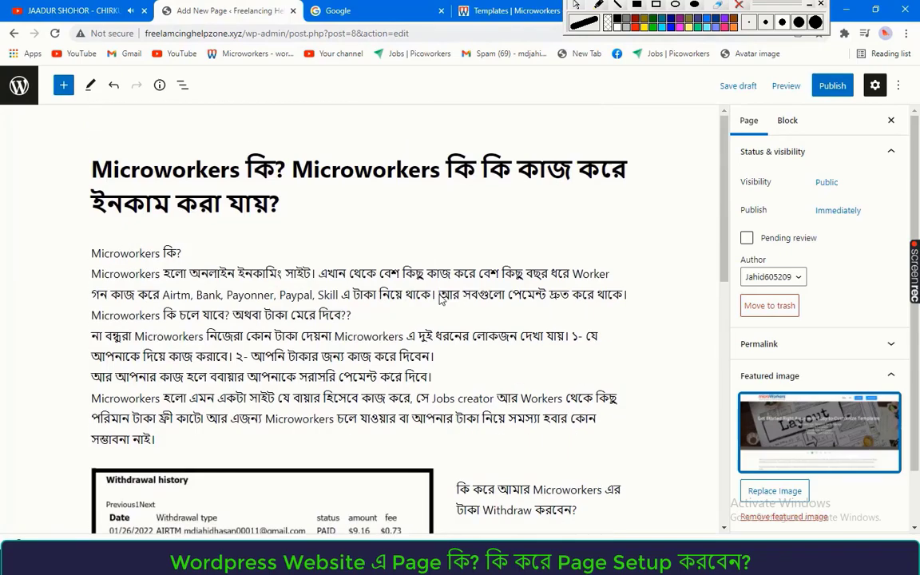
{"action": "scroll", "coordinate": [365, 257], "scroll_direction": "down", "scroll_amount": 4}
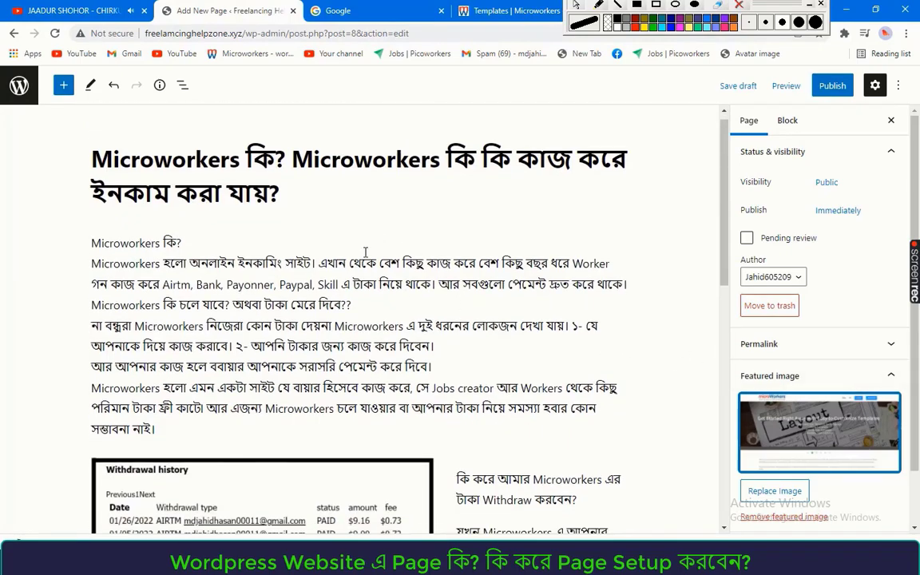
{"action": "scroll", "coordinate": [335, 270], "scroll_direction": "down", "scroll_amount": 4}
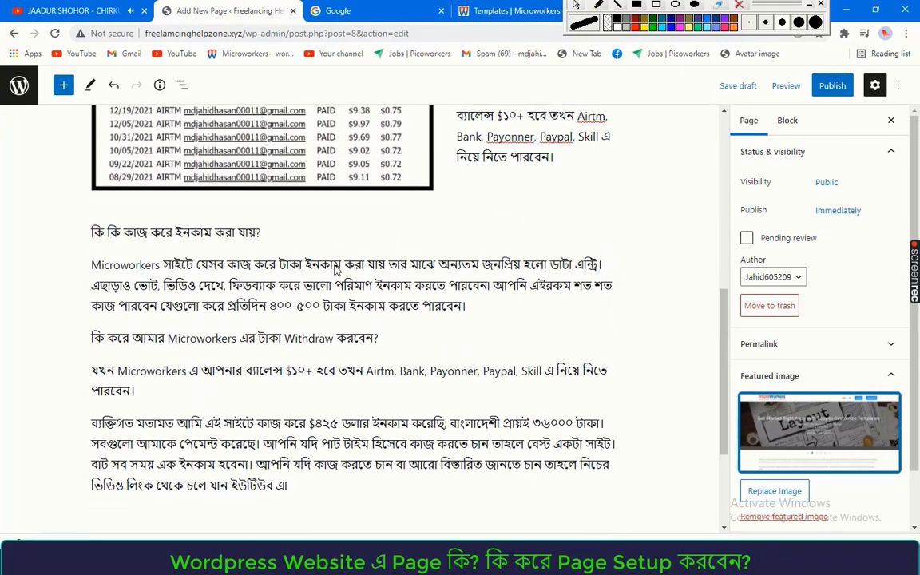
{"action": "scroll", "coordinate": [513, 217], "scroll_direction": "up", "scroll_amount": 8}
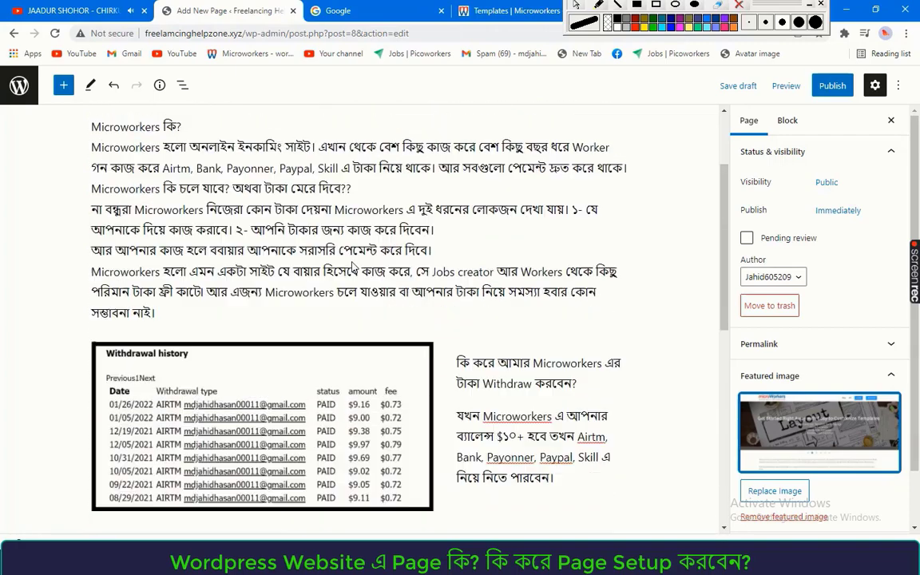
{"action": "left_click", "coordinate": [830, 90]}
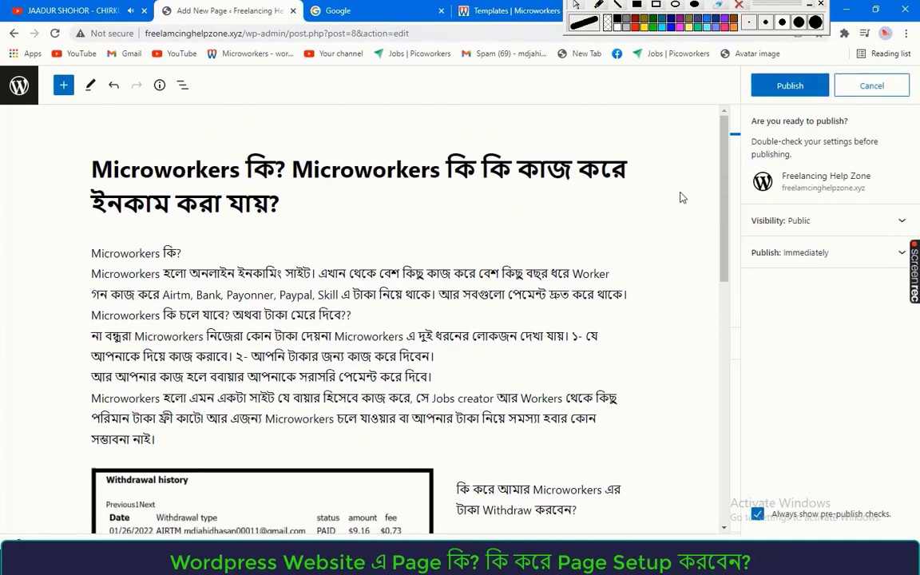
Add a YouTube embed block below the article's last paragraph
{"action": "scroll", "coordinate": [559, 142], "scroll_direction": "down", "scroll_amount": 10}
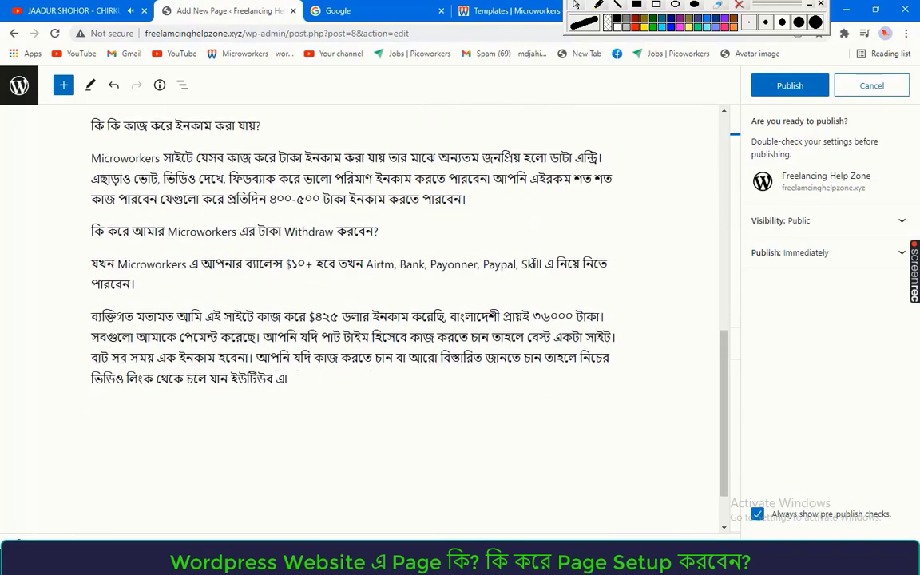
{"action": "left_click", "coordinate": [334, 314]}
{"action": "key", "text": "Return"}
{"action": "right_click", "coordinate": [118, 356]}
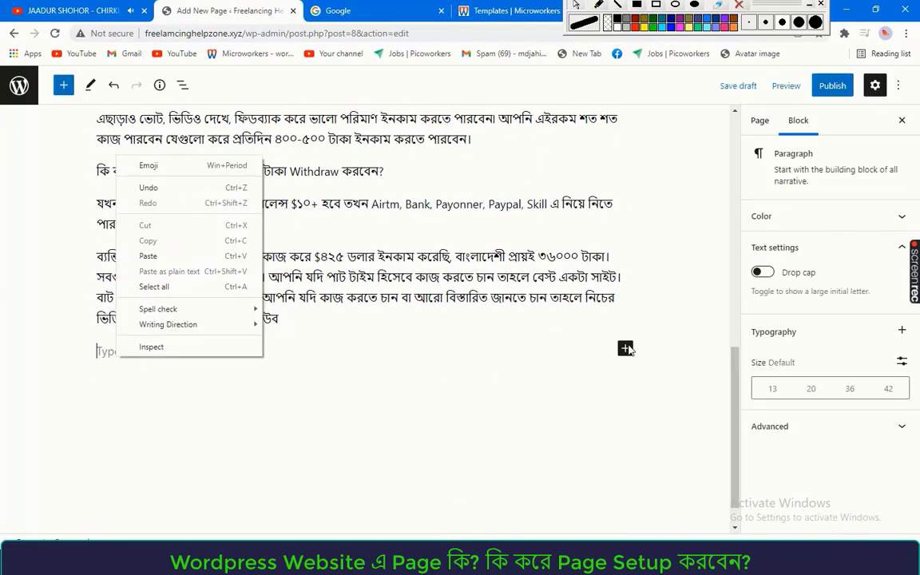
{"action": "key", "text": "Escape"}
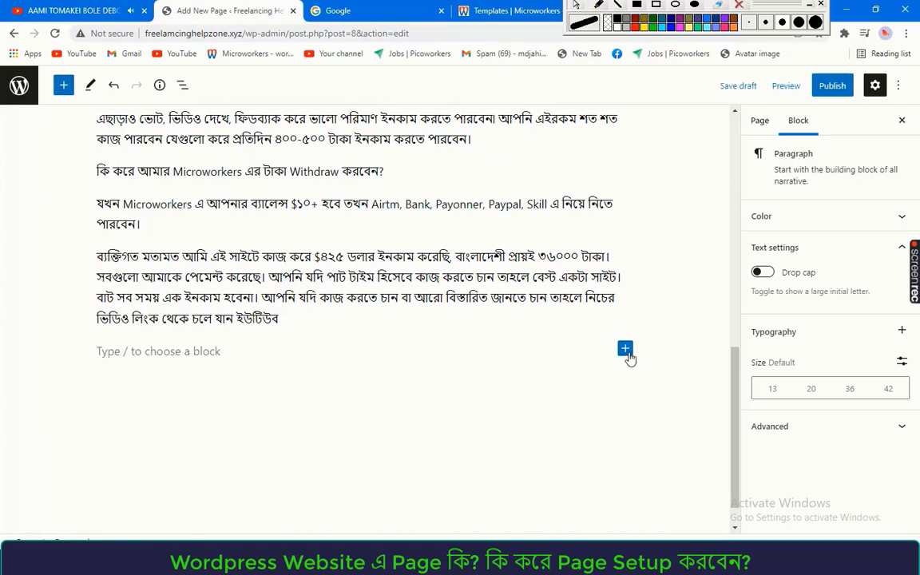
{"action": "left_click", "coordinate": [625, 352]}
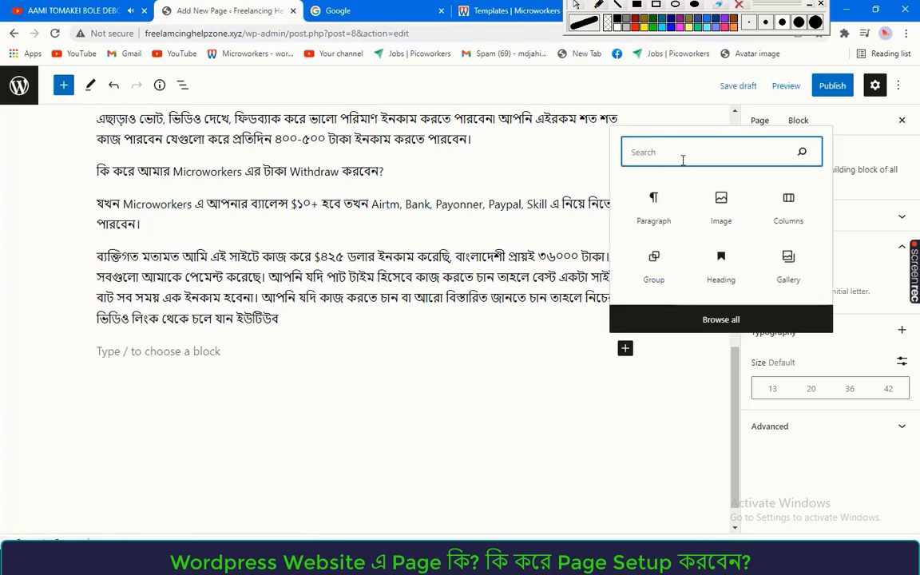
{"action": "type", "text": "youy"}
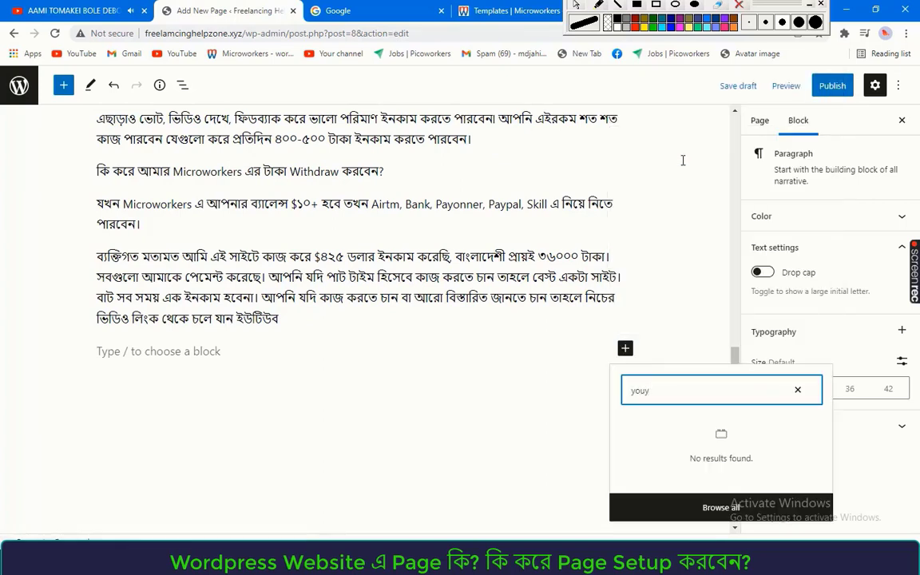
{"action": "key", "text": "BackSpace"}
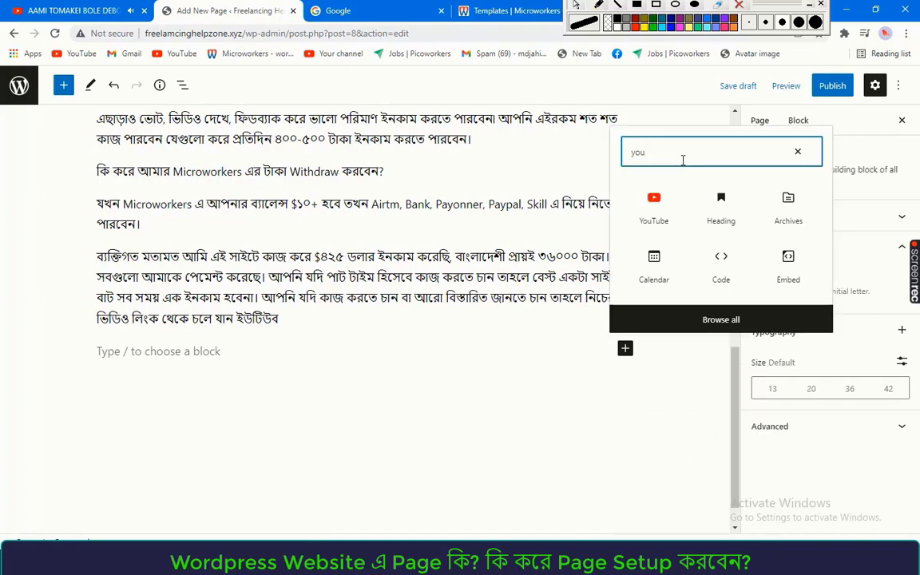
{"action": "left_click", "coordinate": [654, 210]}
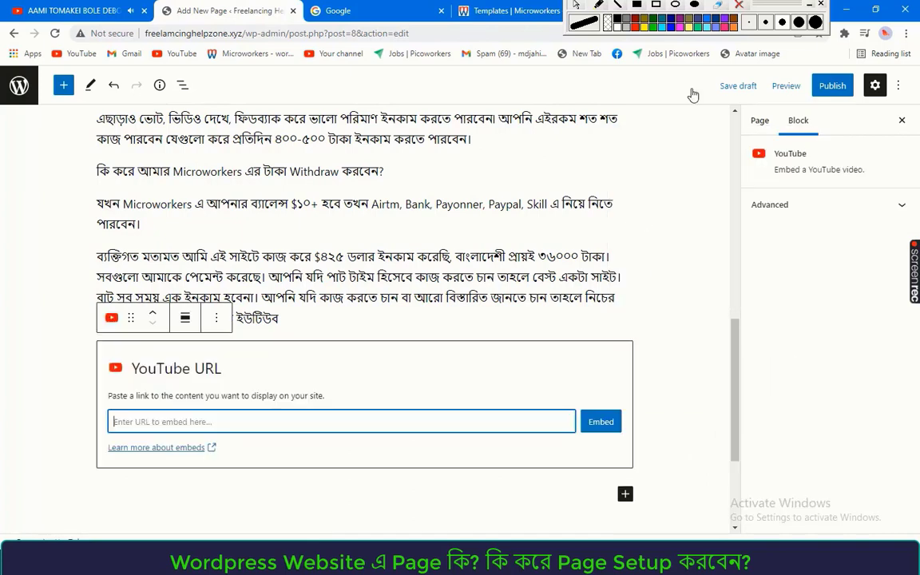
Embed the copied YouTube video link in the new YouTube block
{"action": "right_click", "coordinate": [263, 420]}
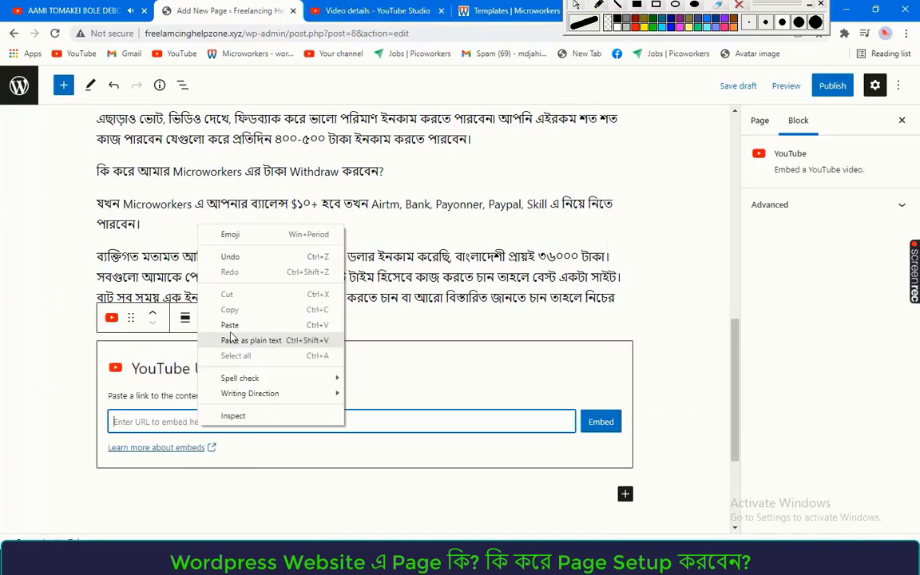
{"action": "left_click", "coordinate": [276, 321]}
{"action": "left_click", "coordinate": [599, 421]}
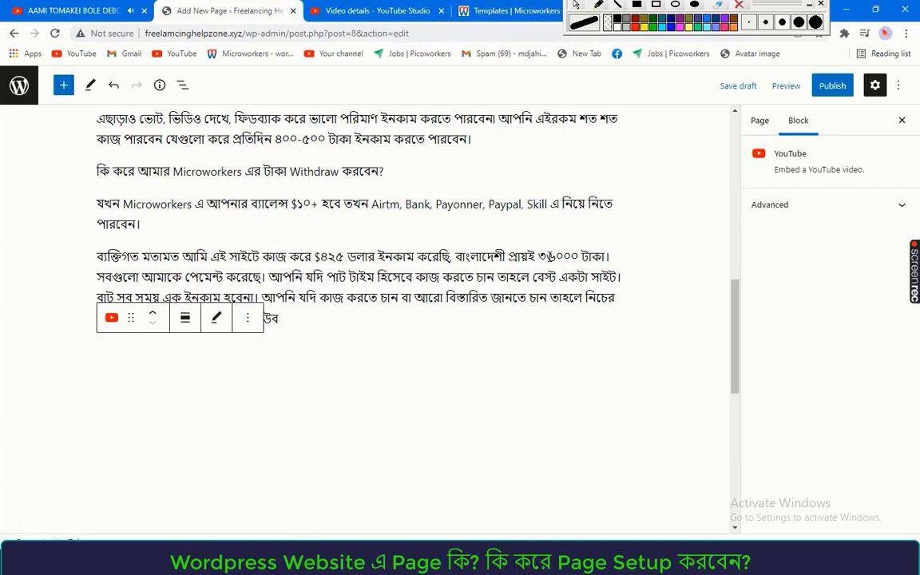
{"action": "left_click", "coordinate": [637, 234]}
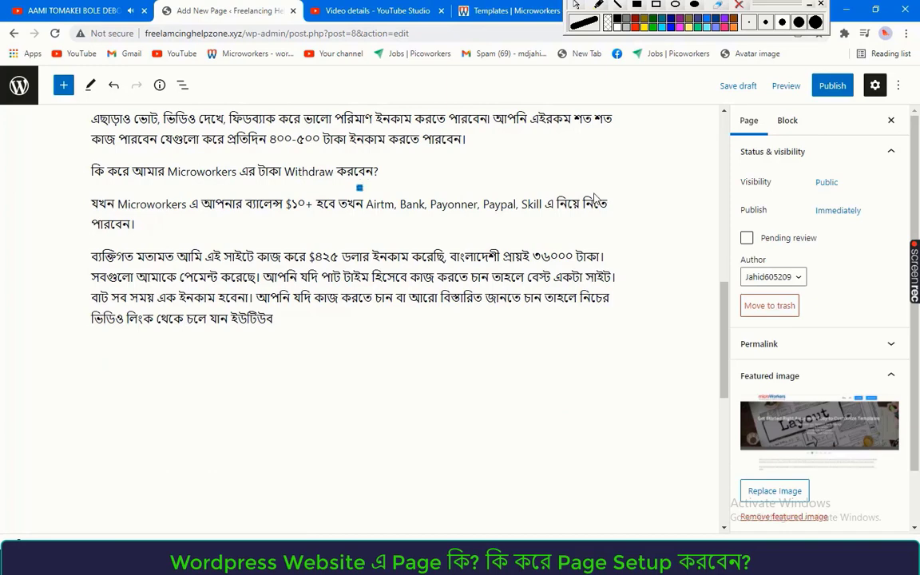
Check the embedded video and the rest of the page content, leaving the page unpublished
{"action": "scroll", "coordinate": [594, 199], "scroll_direction": "down", "scroll_amount": 3}
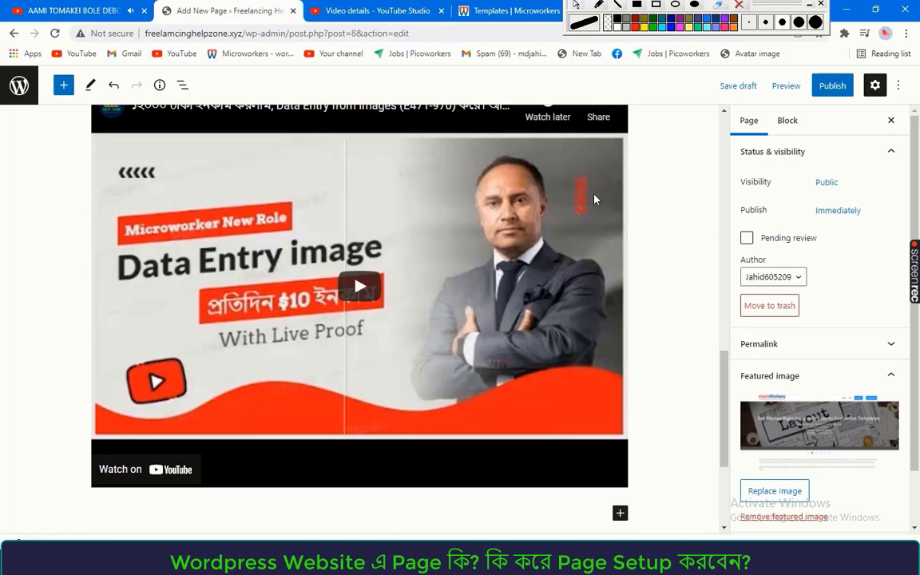
{"action": "scroll", "coordinate": [594, 199], "scroll_direction": "up", "scroll_amount": 2}
{"action": "scroll", "coordinate": [597, 178], "scroll_direction": "down", "scroll_amount": 2}
{"action": "scroll", "coordinate": [649, 229], "scroll_direction": "up", "scroll_amount": 8}
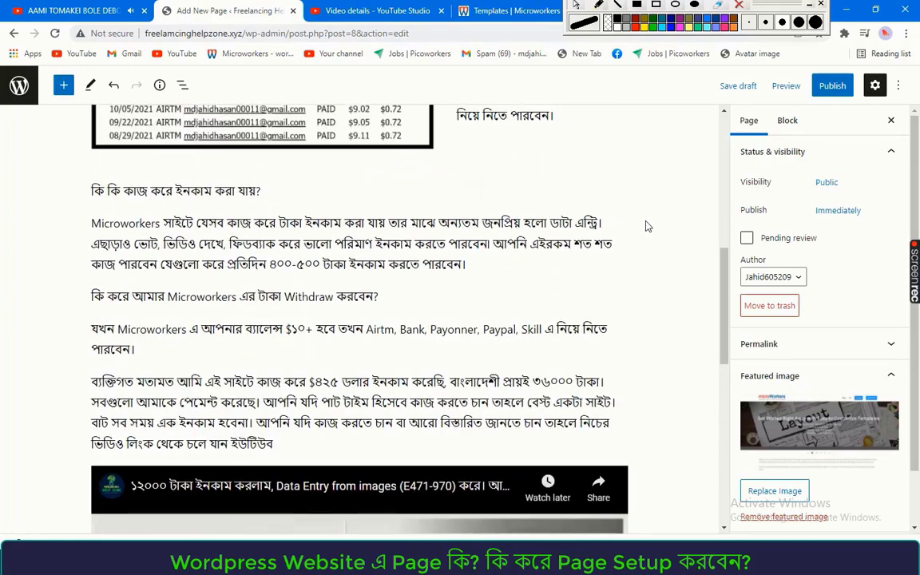
{"action": "scroll", "coordinate": [634, 226], "scroll_direction": "up", "scroll_amount": 3}
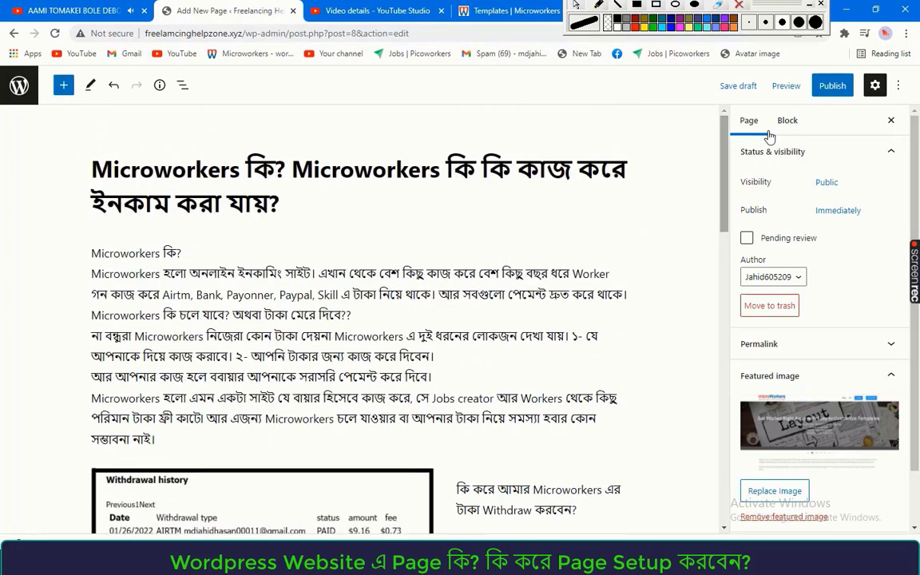
{"action": "left_click", "coordinate": [835, 86]}
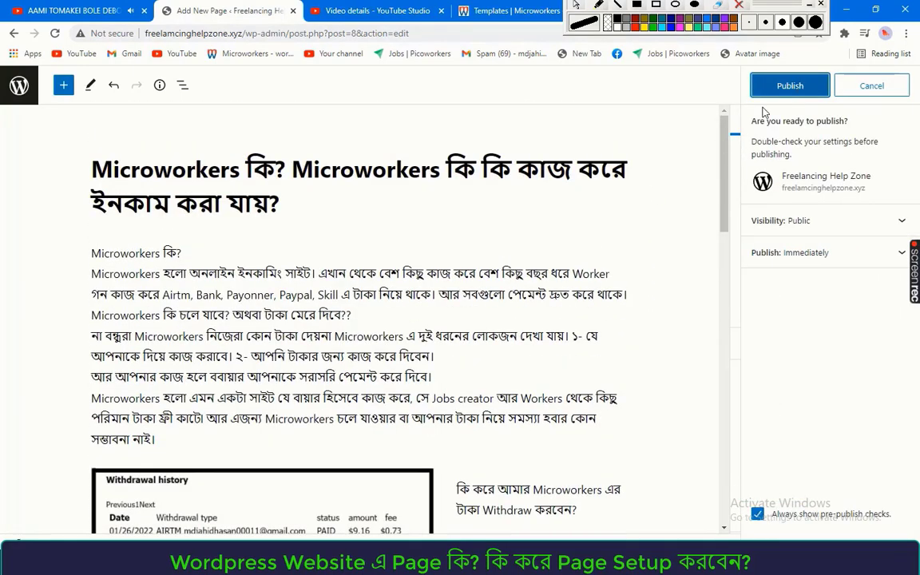
{"action": "left_click", "coordinate": [856, 88]}
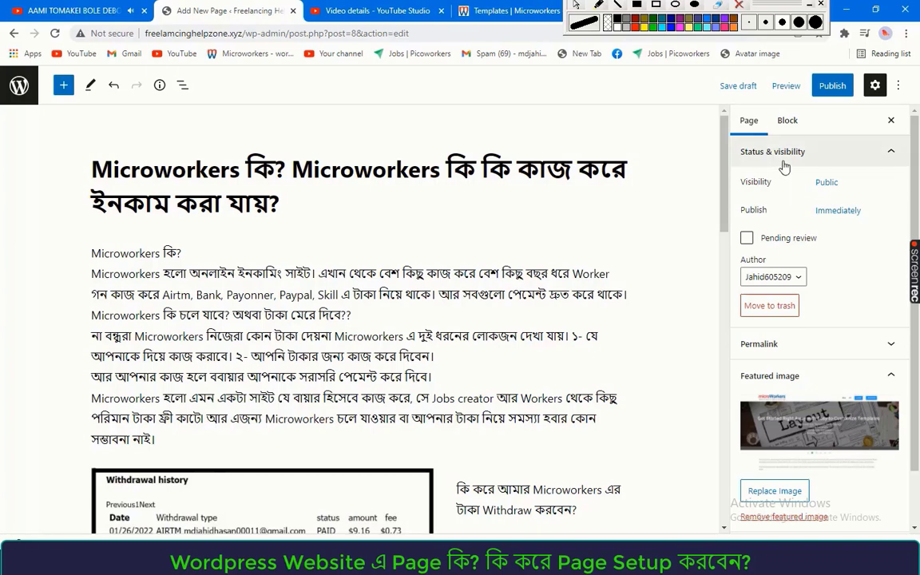
Expand the page's permalink and discussion settings and allow comments on the page
{"action": "scroll", "coordinate": [783, 165], "scroll_direction": "down", "scroll_amount": 1}
{"action": "left_click", "coordinate": [785, 121]}
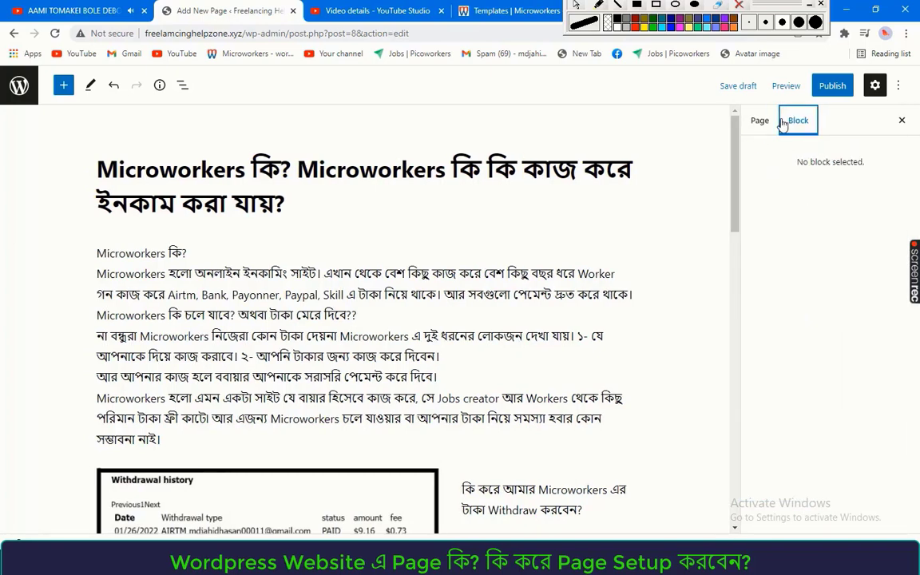
{"action": "left_click", "coordinate": [760, 121]}
{"action": "scroll", "coordinate": [794, 180], "scroll_direction": "down", "scroll_amount": 1}
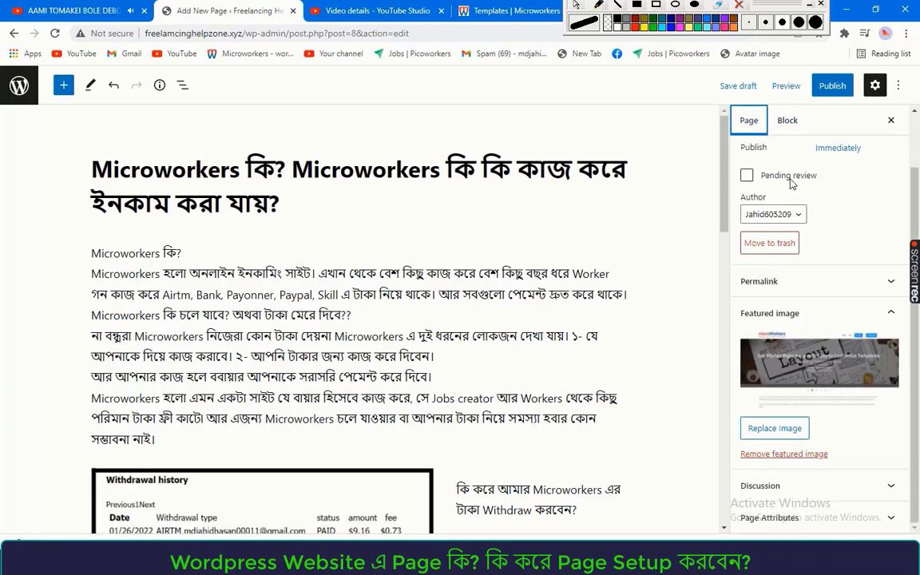
{"action": "left_click", "coordinate": [809, 283]}
{"action": "scroll", "coordinate": [801, 254], "scroll_direction": "down", "scroll_amount": 2}
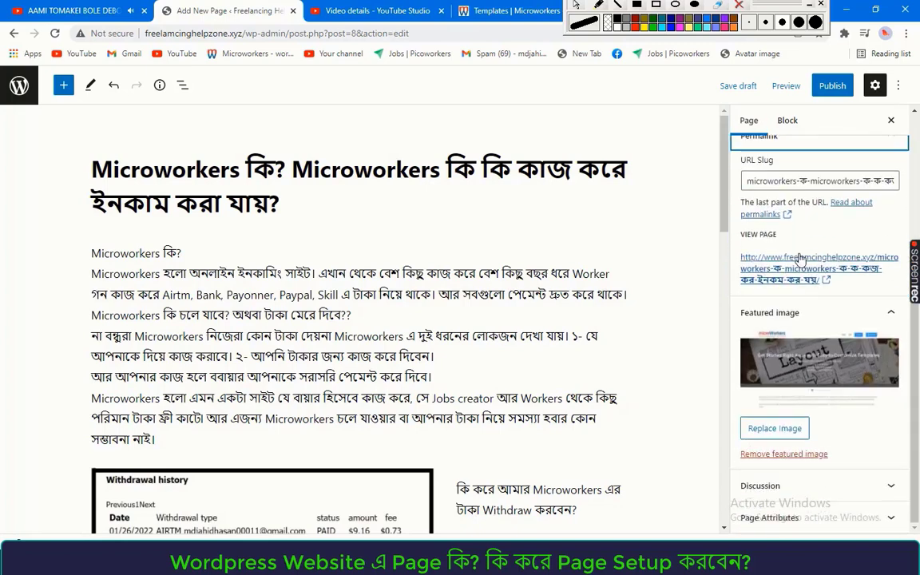
{"action": "left_click", "coordinate": [789, 484]}
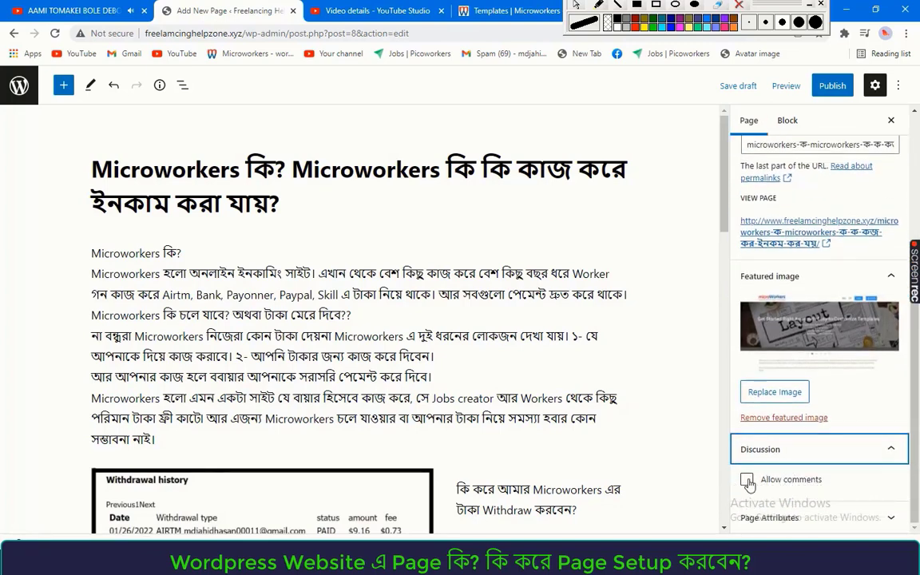
{"action": "left_click", "coordinate": [747, 480]}
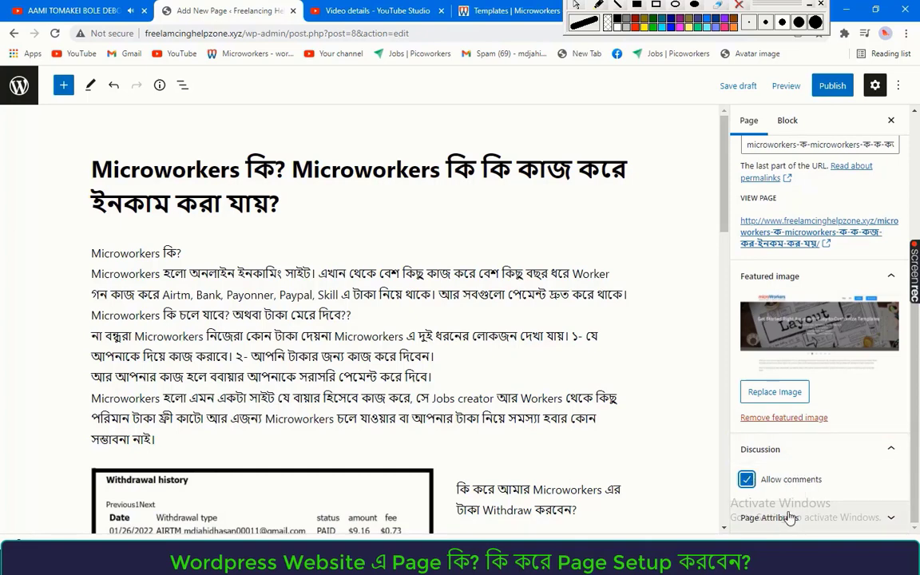
Publish the Microworkers page immediately with public visibility
{"action": "scroll", "coordinate": [835, 386], "scroll_direction": "up", "scroll_amount": 5}
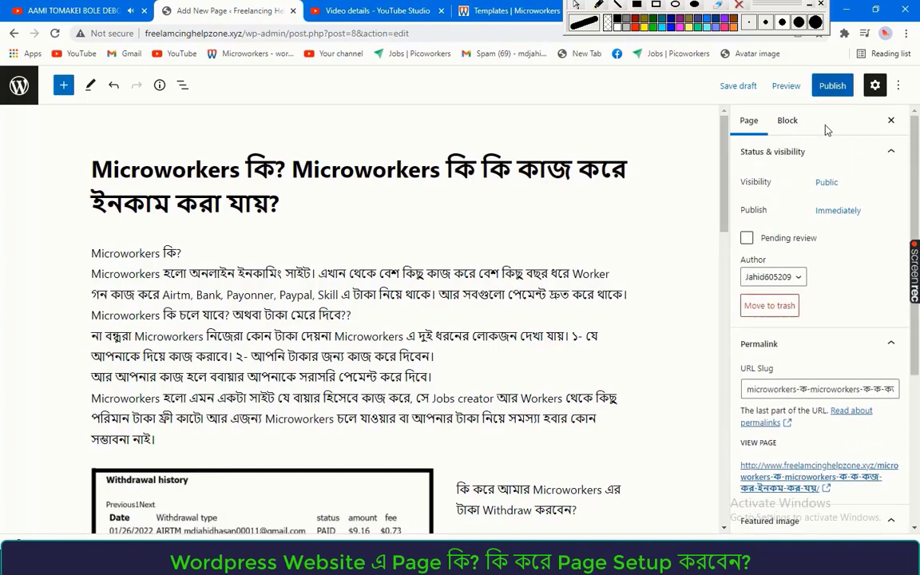
{"action": "scroll", "coordinate": [811, 344], "scroll_direction": "down", "scroll_amount": 5}
{"action": "scroll", "coordinate": [834, 116], "scroll_direction": "up", "scroll_amount": 5}
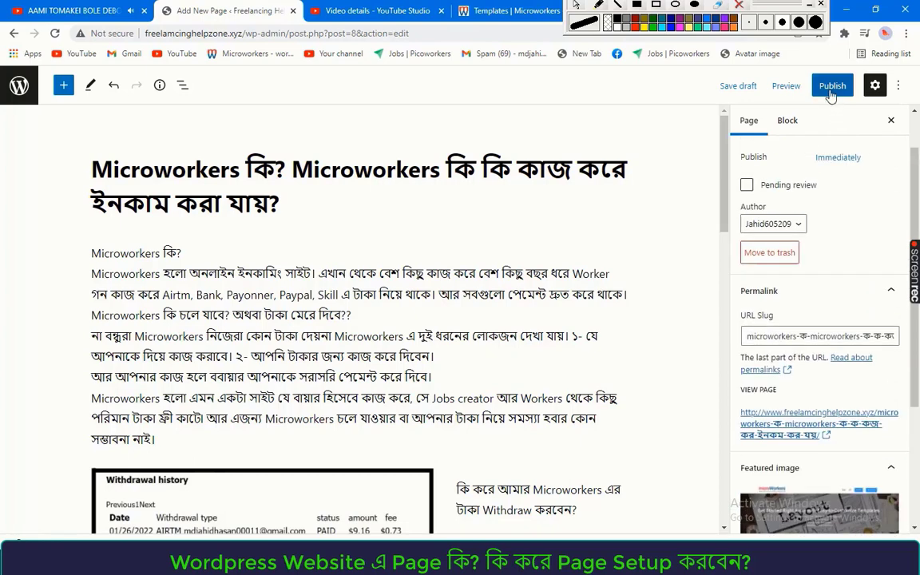
{"action": "left_click", "coordinate": [831, 86]}
{"action": "left_click", "coordinate": [820, 89]}
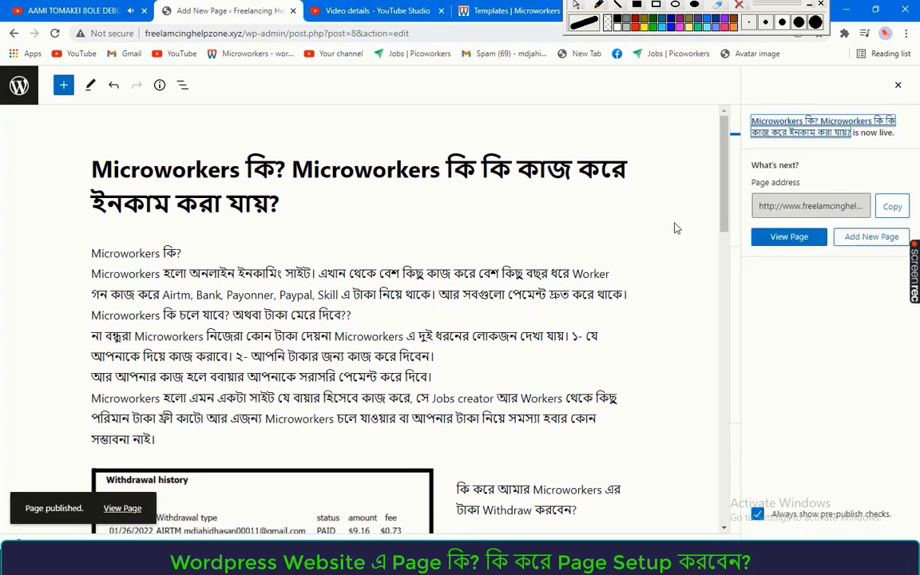
Open the published page on the site and examine its featured image, article, columns, embedded video and comment form
{"action": "left_click", "coordinate": [787, 236]}
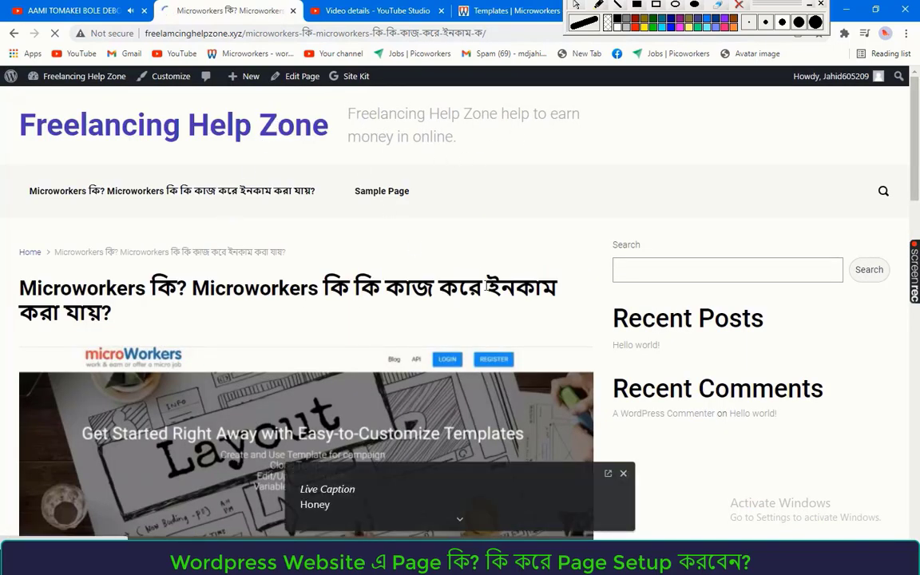
{"action": "left_click", "coordinate": [622, 474]}
{"action": "scroll", "coordinate": [291, 160], "scroll_direction": "down", "scroll_amount": 2}
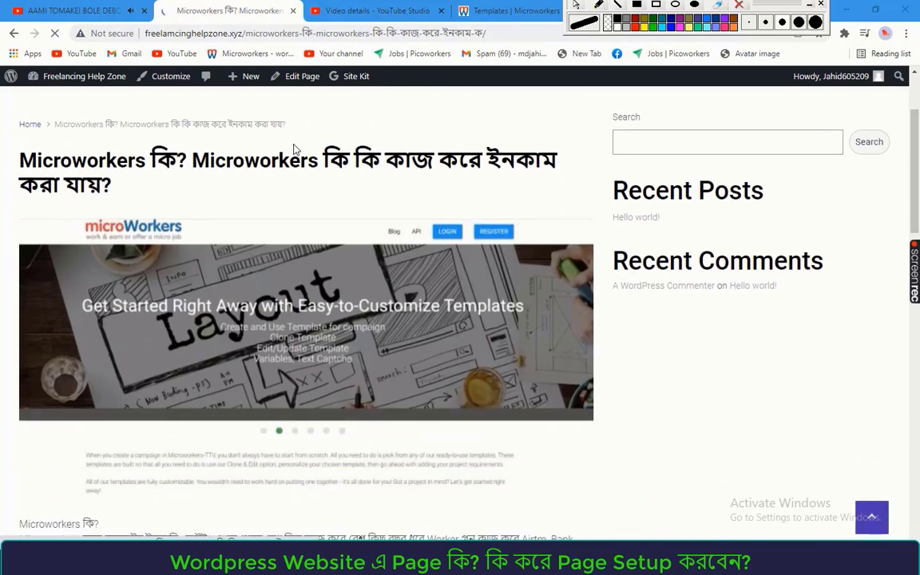
{"action": "scroll", "coordinate": [294, 149], "scroll_direction": "down", "scroll_amount": 2}
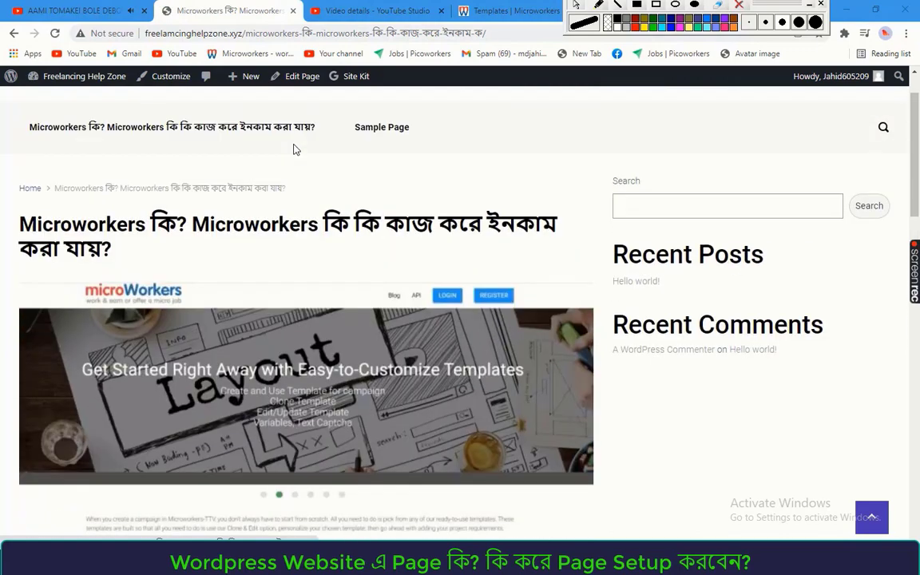
{"action": "scroll", "coordinate": [293, 148], "scroll_direction": "down", "scroll_amount": 1}
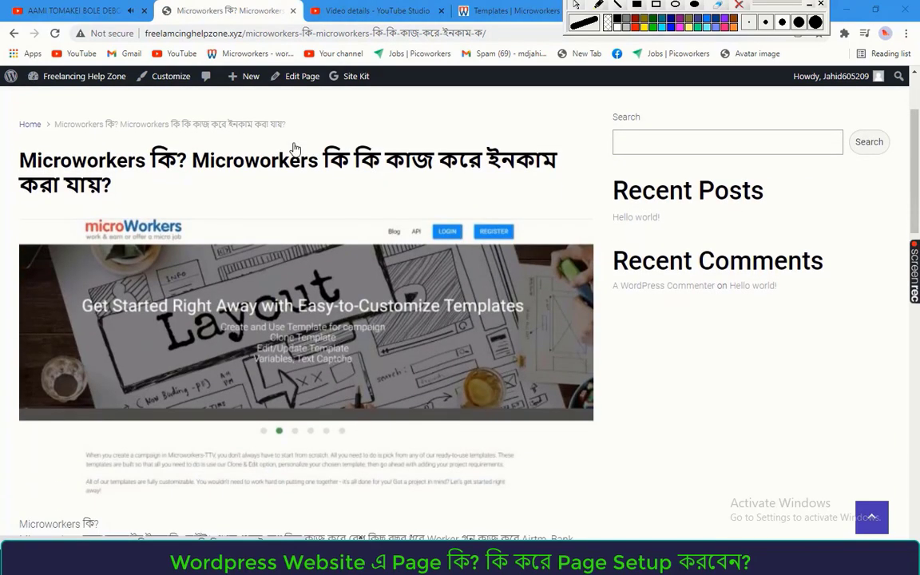
{"action": "scroll", "coordinate": [293, 149], "scroll_direction": "down", "scroll_amount": 5}
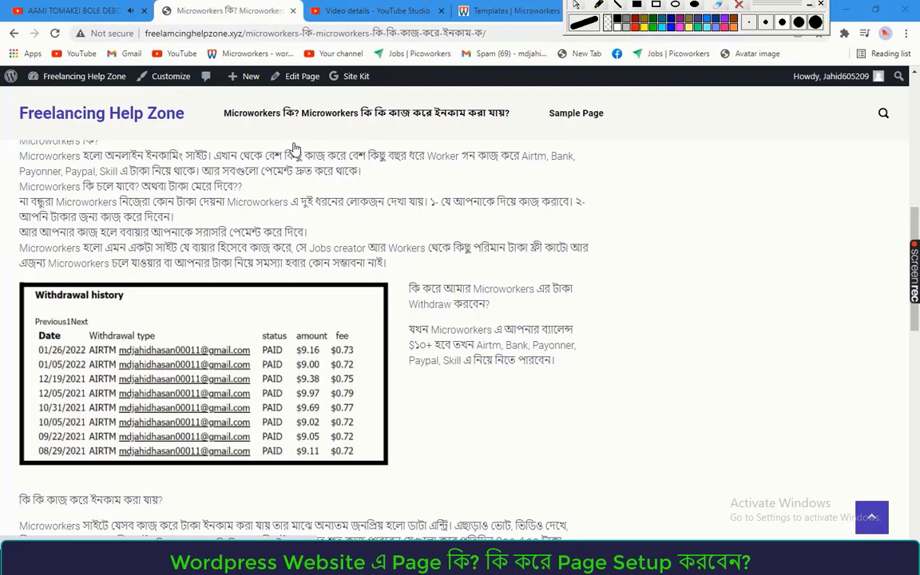
{"action": "scroll", "coordinate": [293, 149], "scroll_direction": "down", "scroll_amount": 3}
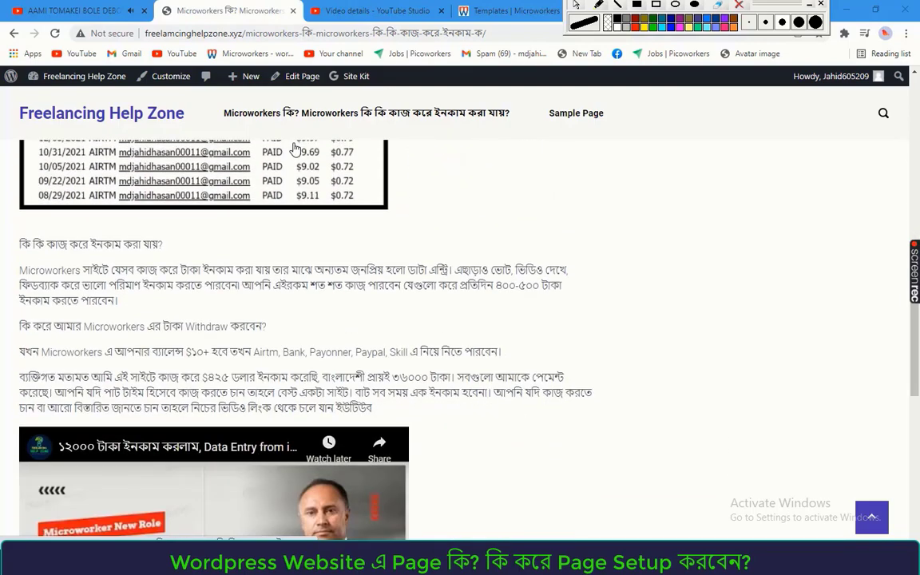
{"action": "scroll", "coordinate": [294, 148], "scroll_direction": "down", "scroll_amount": 6}
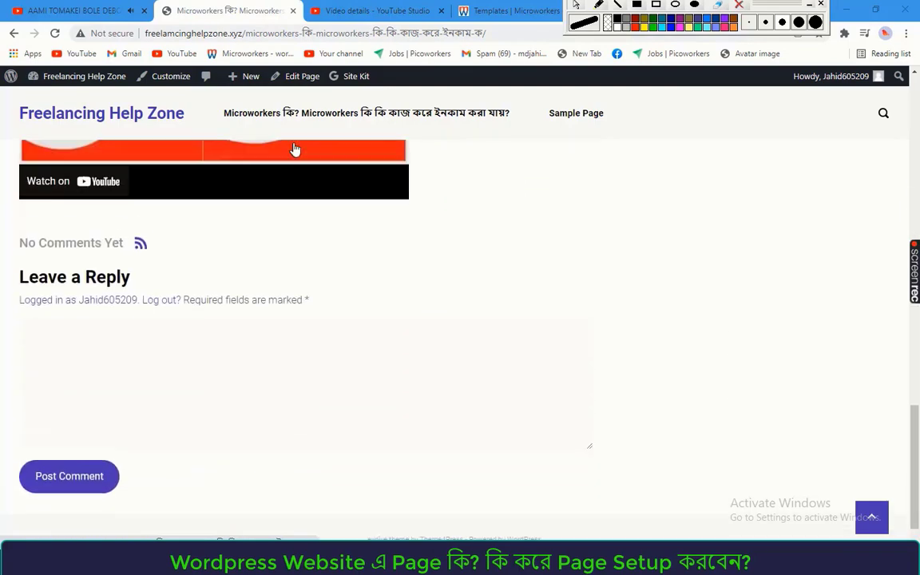
Copy the heading from the Notepad article and use it as the new page's title: "Picoworkers. কি? এখানে কাজ করে কি টাকা ইনকাম করা যায়?"
{"action": "scroll", "coordinate": [294, 150], "scroll_direction": "up", "scroll_amount": 9}
{"action": "scroll", "coordinate": [291, 156], "scroll_direction": "down", "scroll_amount": 10}
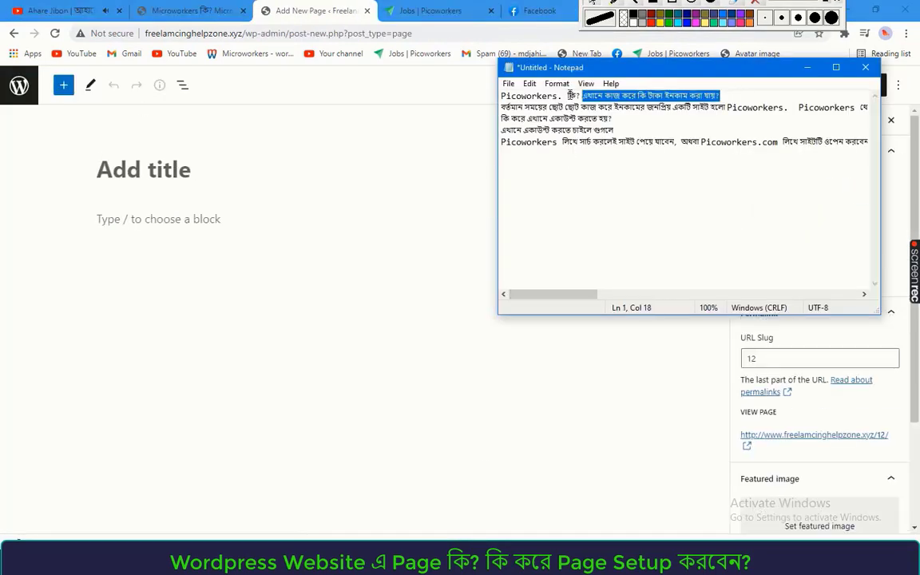
{"action": "key", "text": "ctrl+c"}
{"action": "key", "text": "alt+Tab"}
{"action": "key", "text": "ctrl+v"}
Open the Picoworkers wallet and draw a black rectangle around the withdrawal request bar and the withdrawals table
{"action": "left_click", "coordinate": [431, 10]}
{"action": "left_click", "coordinate": [379, 85]}
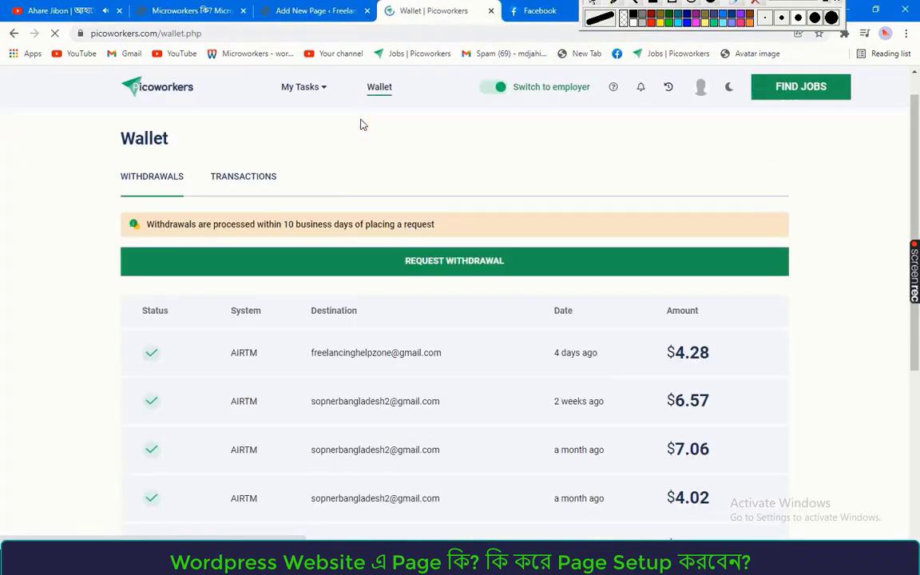
{"action": "key", "text": "ctrl+minus"}
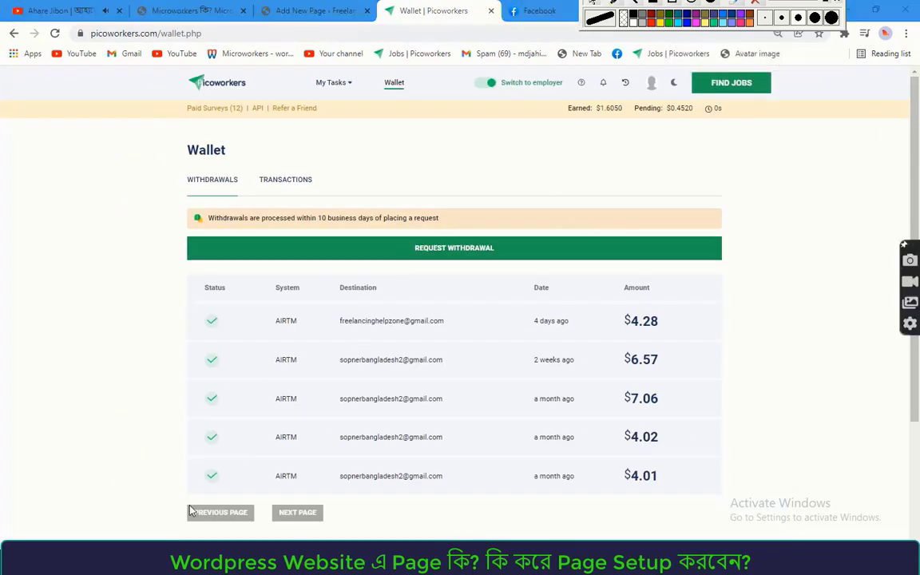
{"action": "left_click_drag", "start_coordinate": [178, 231], "coordinate": [730, 503]}
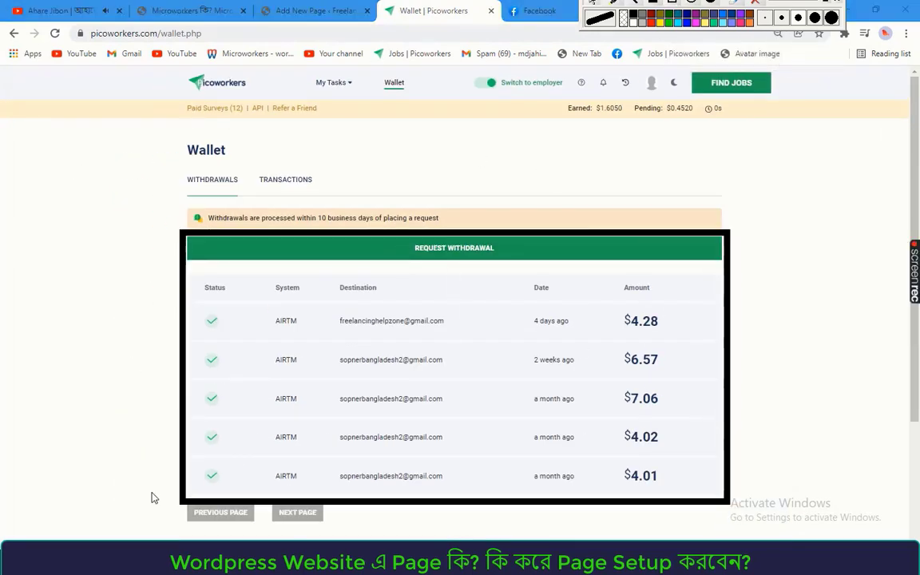
Capture a screenshot of the framed withdrawals table and save it as a JPEG in the work folder
{"action": "key", "text": "Print"}
{"action": "left_click_drag", "start_coordinate": [182, 231], "coordinate": [728, 503]}
{"action": "key", "text": "ctrl+s"}
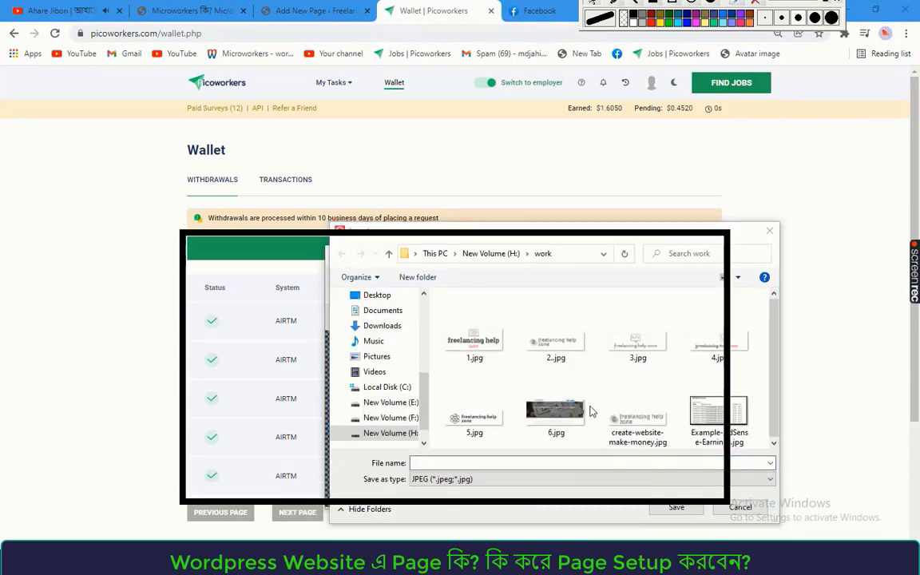
{"action": "double_click", "coordinate": [717, 412]}
{"action": "left_click", "coordinate": [492, 324]}
Enlarge the Picoworkers site, reopen the wallet, and capture and save a screenshot of the whole visible wallet page
{"action": "left_click", "coordinate": [226, 87]}
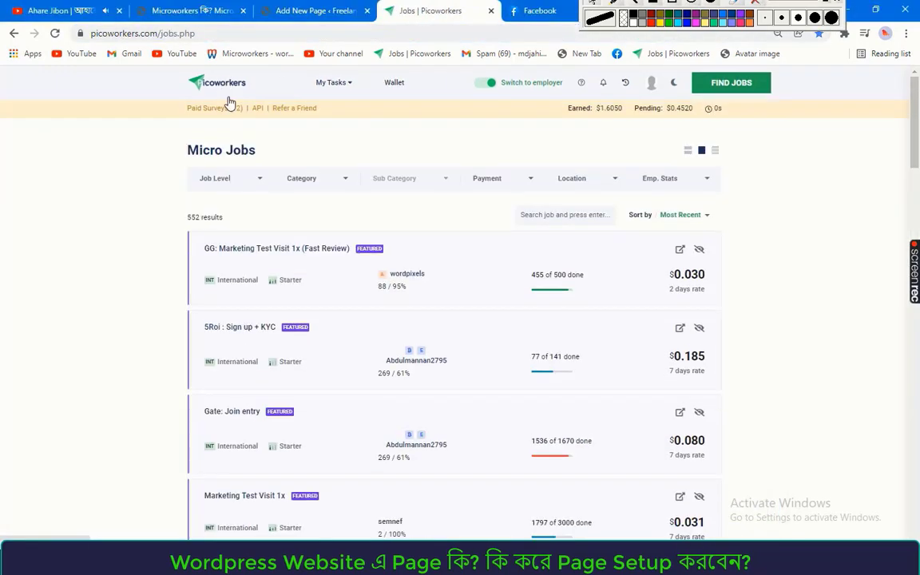
{"action": "key", "text": "ctrl+plus"}
{"action": "key", "text": "ctrl+plus"}
{"action": "key", "text": "ctrl+plus"}
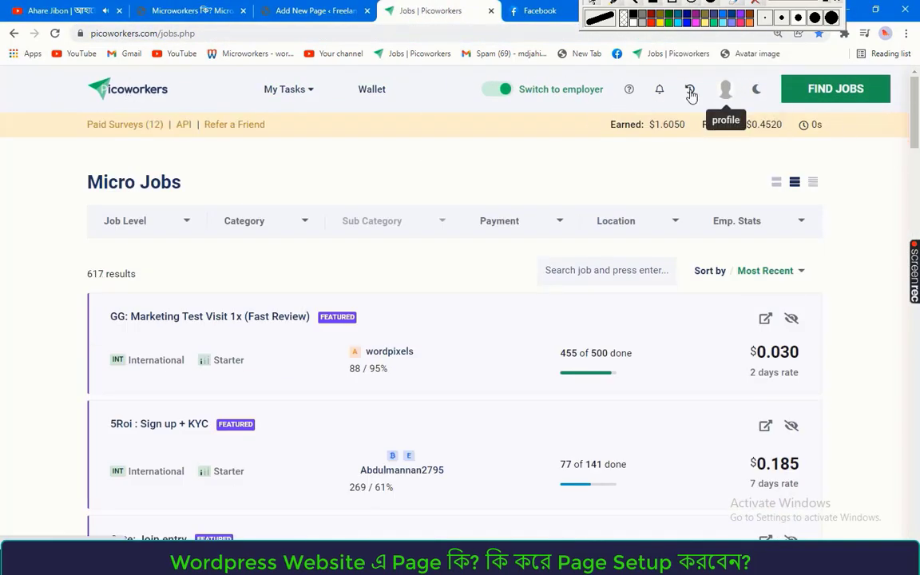
{"action": "left_click", "coordinate": [371, 88]}
{"action": "key", "text": "Print"}
{"action": "left_click_drag", "start_coordinate": [2, 65], "coordinate": [908, 541]}
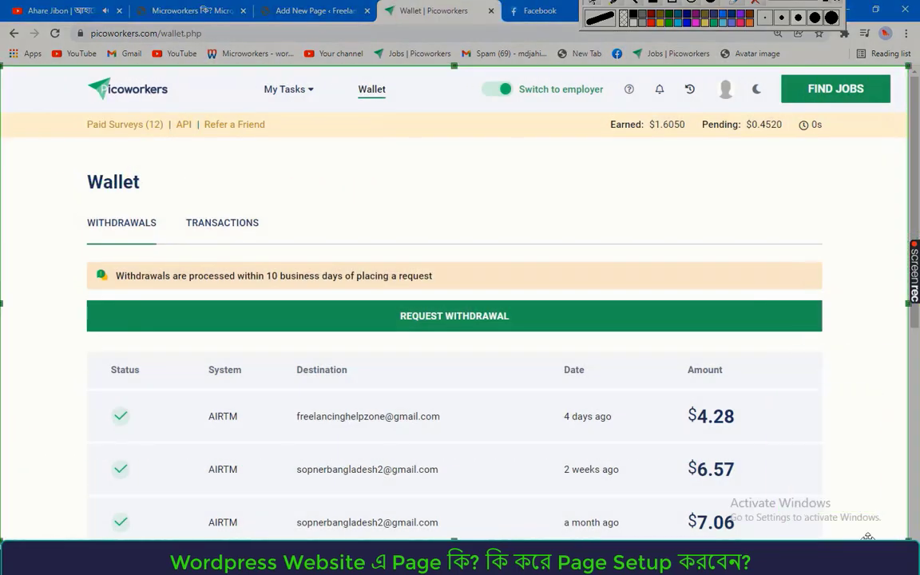
{"action": "key", "text": "ctrl+s"}
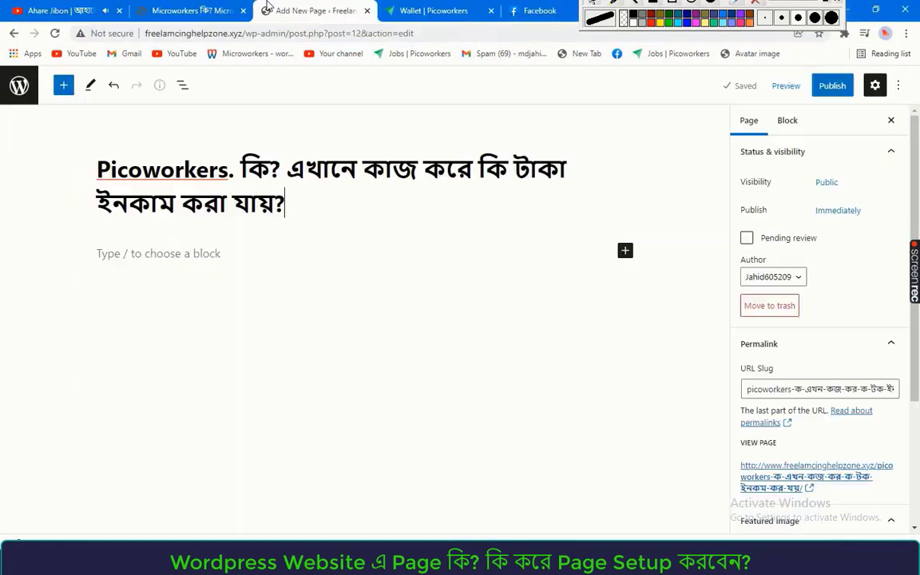
Paste the Picoworkers article into the page body and insert a two-column block, 66.66% wide first column, before the account-creation section
{"action": "key", "text": "alt+Tab"}
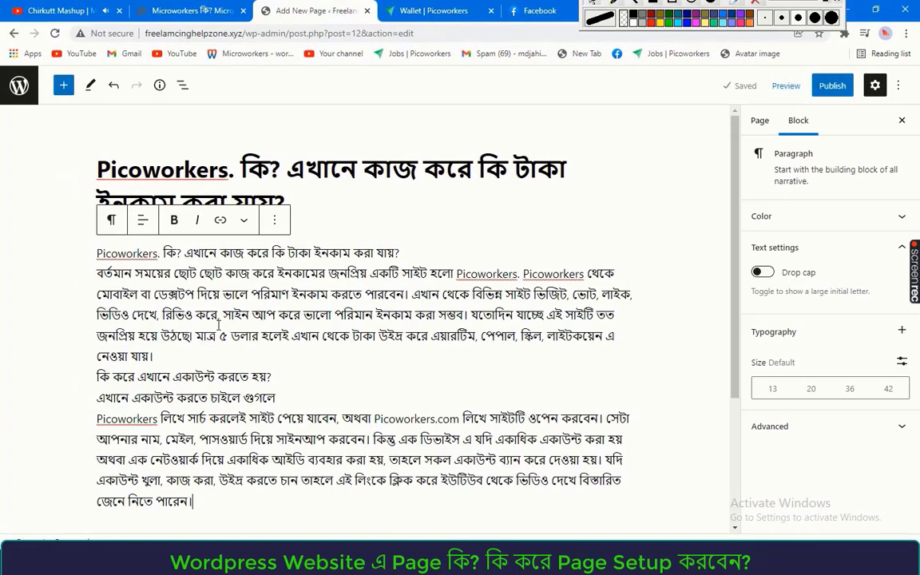
{"action": "key", "text": "Return"}
{"action": "right_click", "coordinate": [363, 379]}
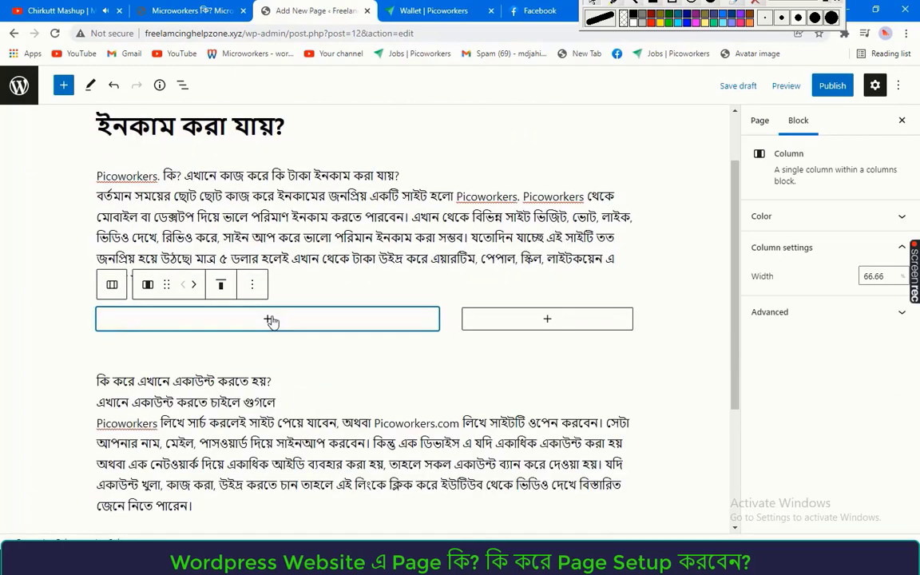
Place the framed withdrawals screenshot in the wide column and move the first section's closing sentences, from "যতোদিন যাচ্ছে", into the narrow column
{"action": "left_click", "coordinate": [269, 320]}
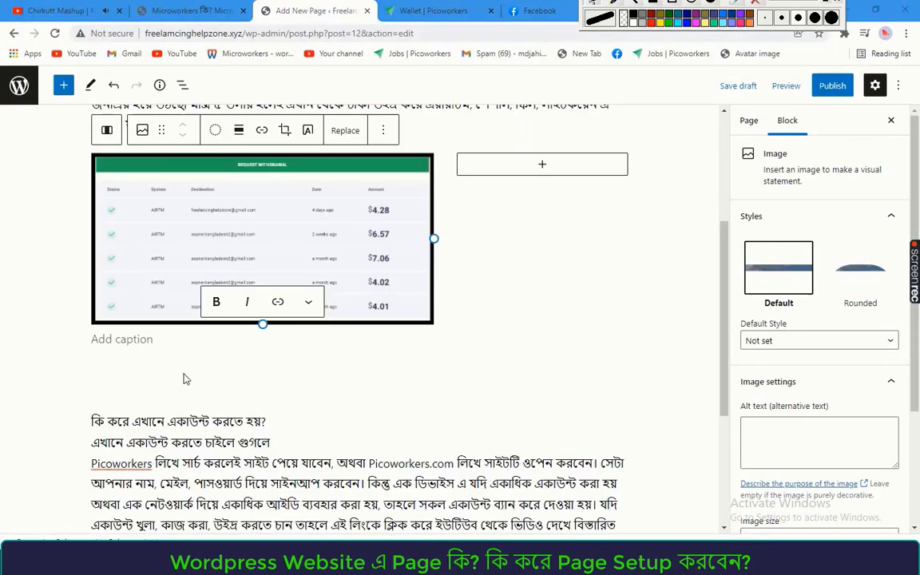
{"action": "scroll", "coordinate": [537, 287], "scroll_direction": "up", "scroll_amount": 3}
{"action": "left_click", "coordinate": [537, 287]}
{"action": "left_click_drag", "start_coordinate": [468, 274], "coordinate": [153, 317]}
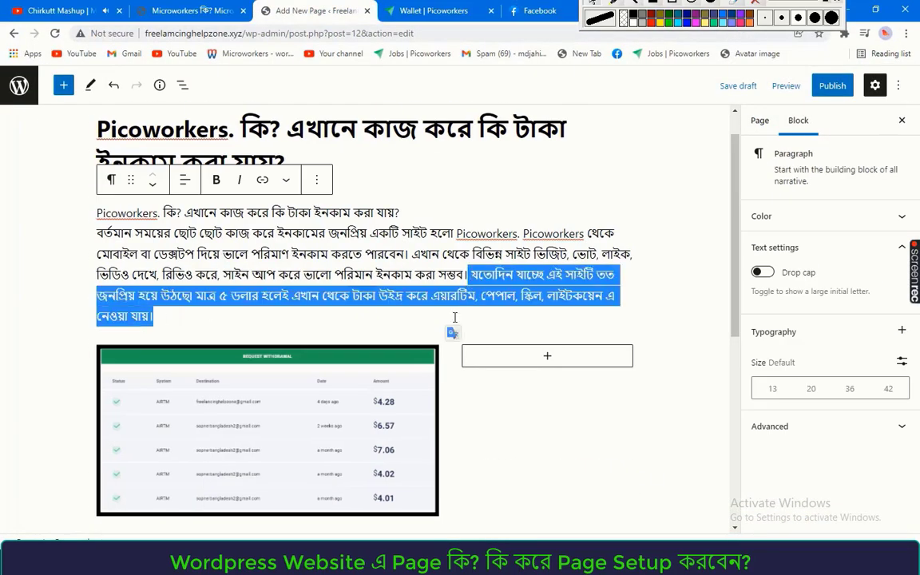
{"action": "key", "text": "ctrl+x"}
{"action": "left_click", "coordinate": [547, 314]}
{"action": "left_click", "coordinate": [476, 410]}
{"action": "right_click", "coordinate": [507, 332]}
{"action": "left_click", "coordinate": [550, 435]}
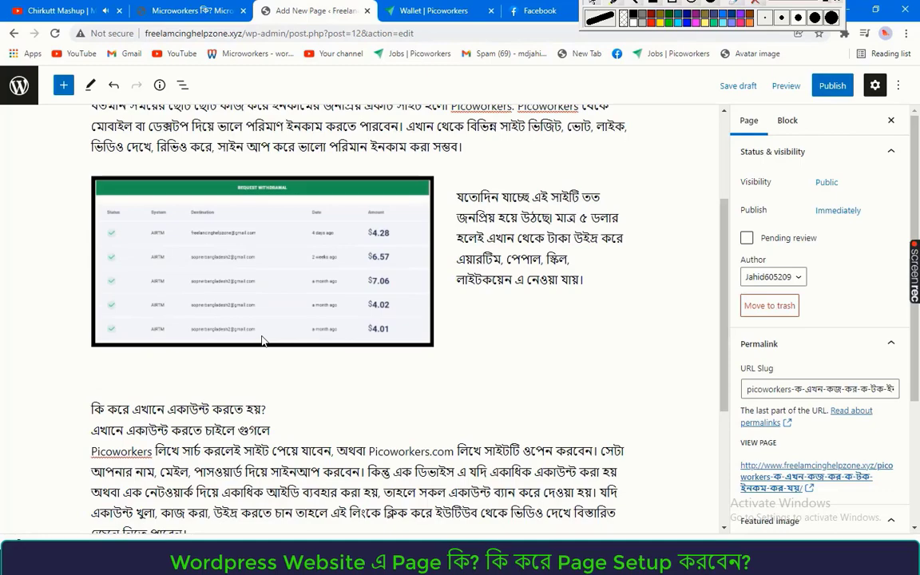
Add a YouTube embed block below the last paragraph of the Picoworkers article
{"action": "scroll", "coordinate": [264, 341], "scroll_direction": "up", "scroll_amount": 3}
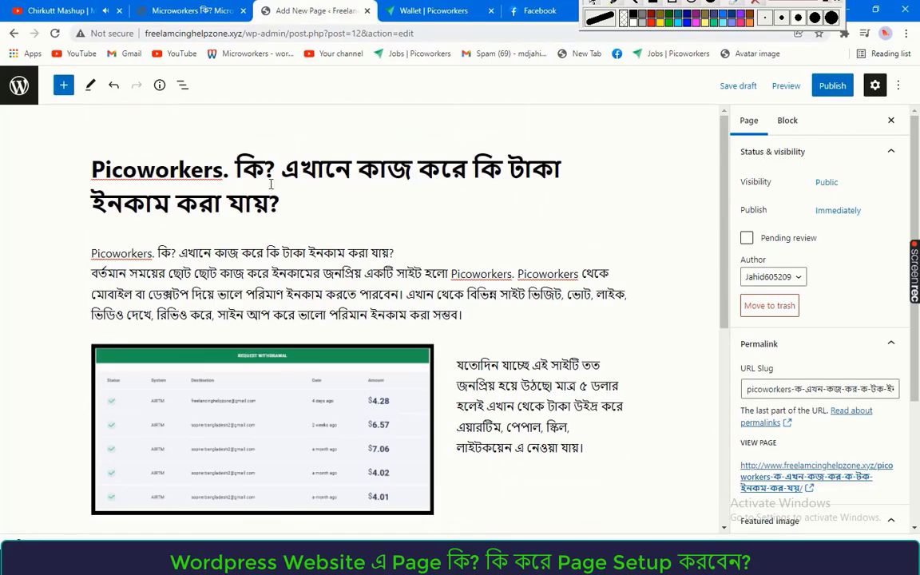
{"action": "scroll", "coordinate": [213, 308], "scroll_direction": "down", "scroll_amount": 5}
{"action": "left_click", "coordinate": [320, 322]}
{"action": "key", "text": "Return"}
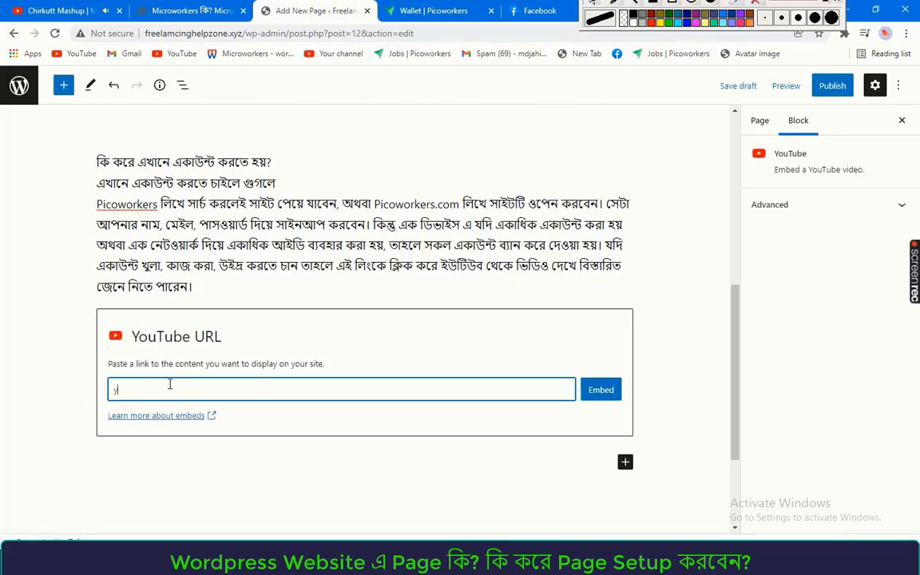
Find the "মোবাইল দিয়ে টাকা আয়ের সেরা ওয়েবসাইট Picoworkers" video on the Freelancing Help Zone channel and embed it in the YouTube block
{"action": "left_click", "coordinate": [550, 10]}
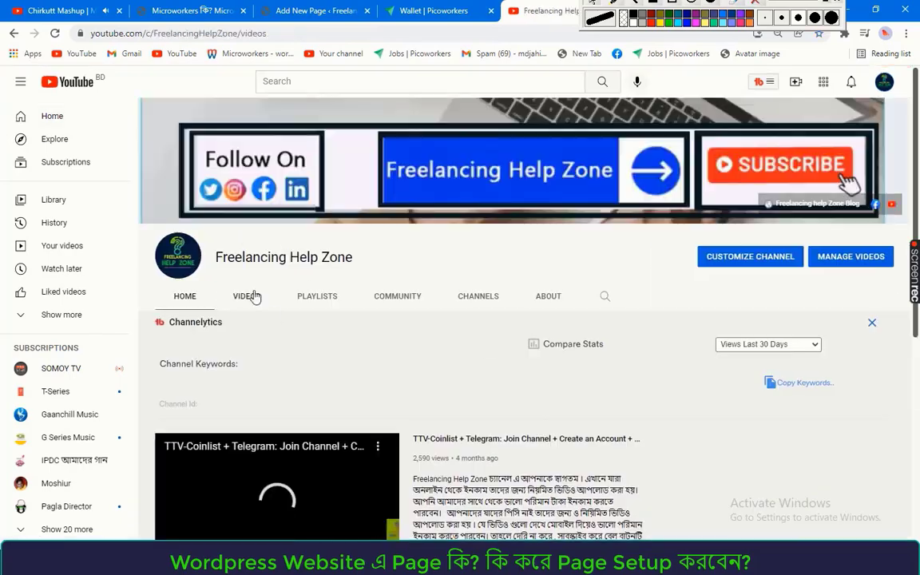
{"action": "left_click", "coordinate": [247, 296]}
{"action": "scroll", "coordinate": [470, 97], "scroll_direction": "down", "scroll_amount": 5}
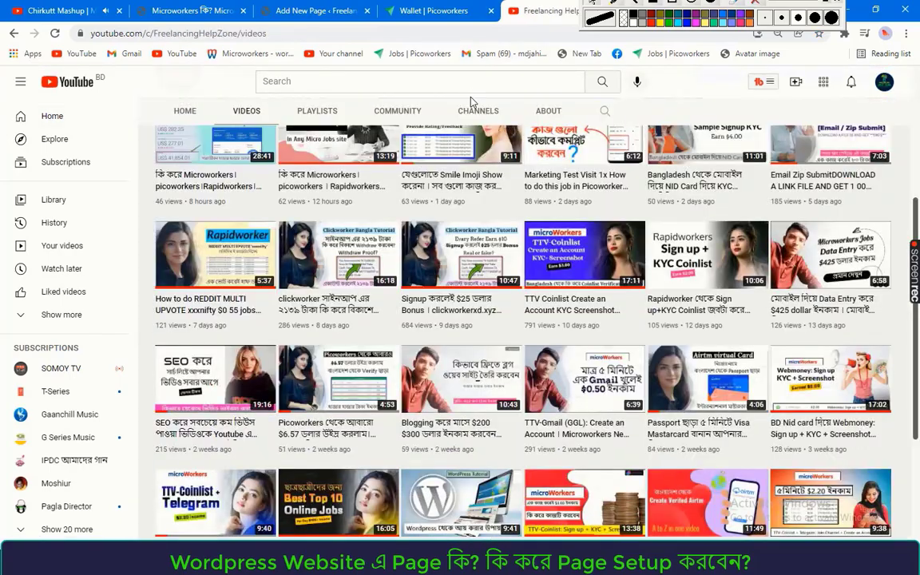
{"action": "scroll", "coordinate": [471, 102], "scroll_direction": "down", "scroll_amount": 6}
{"action": "scroll", "coordinate": [471, 102], "scroll_direction": "up", "scroll_amount": 3}
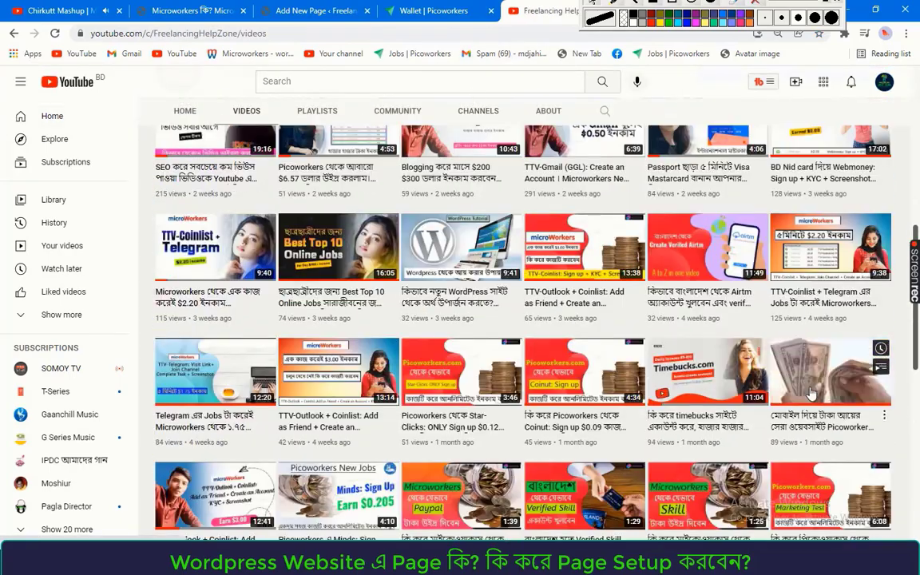
{"action": "left_click", "coordinate": [810, 393]}
{"action": "left_click", "coordinate": [530, 510]}
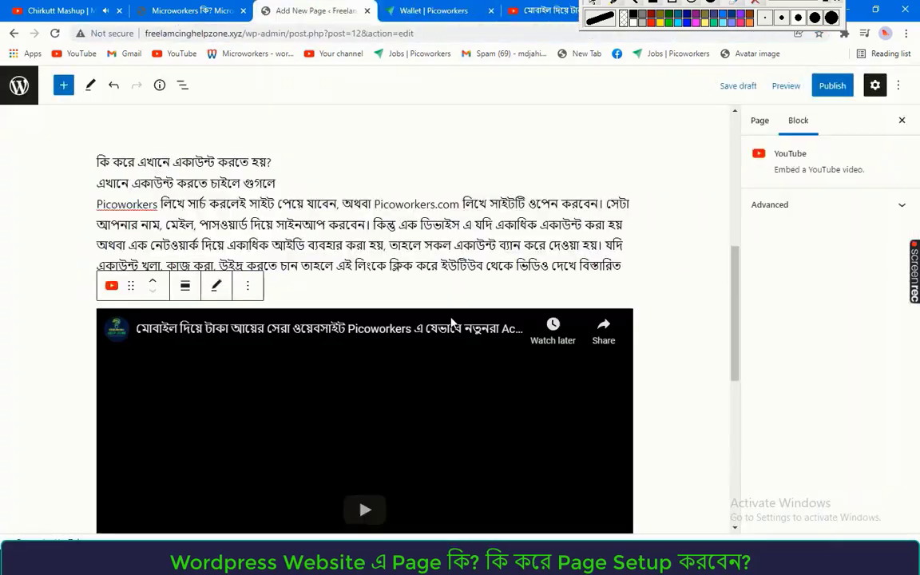
Set the full wallet page screenshot as the Picoworkers page's featured image
{"action": "scroll", "coordinate": [451, 322], "scroll_direction": "down", "scroll_amount": 2}
{"action": "scroll", "coordinate": [411, 206], "scroll_direction": "up", "scroll_amount": 8}
{"action": "left_click", "coordinate": [748, 120]}
{"action": "scroll", "coordinate": [796, 377], "scroll_direction": "down", "scroll_amount": 4}
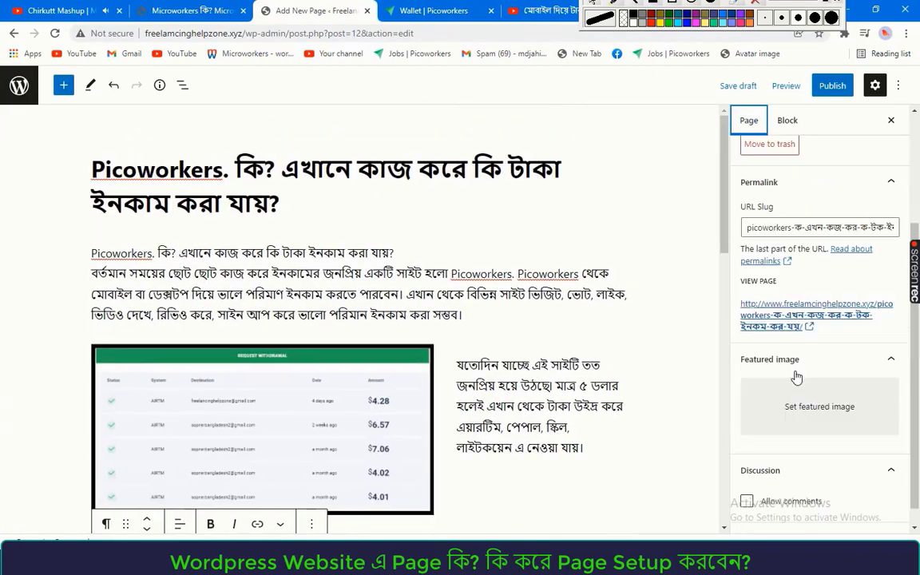
{"action": "left_click", "coordinate": [799, 383]}
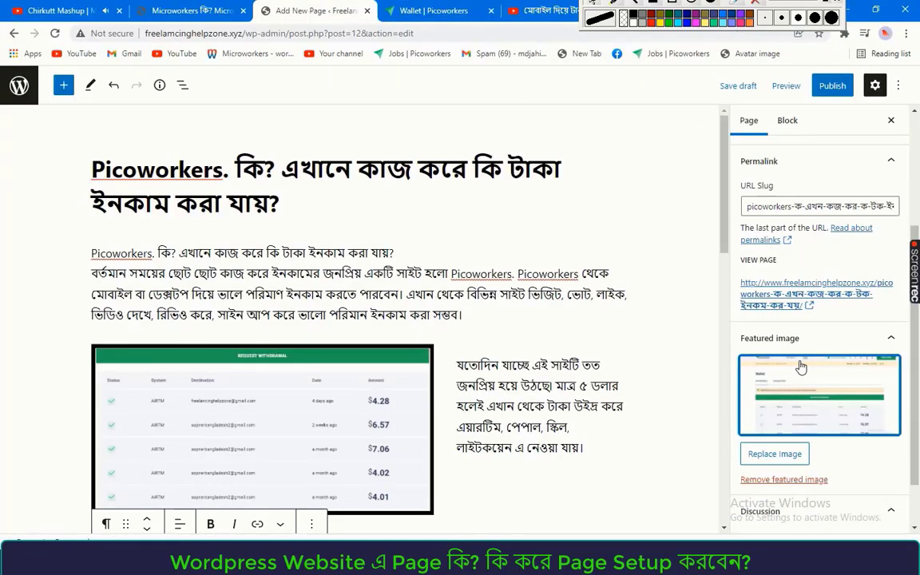
Publish the Picoworkers page and return to the list of all pages
{"action": "left_click", "coordinate": [832, 86]}
{"action": "left_click", "coordinate": [786, 86]}
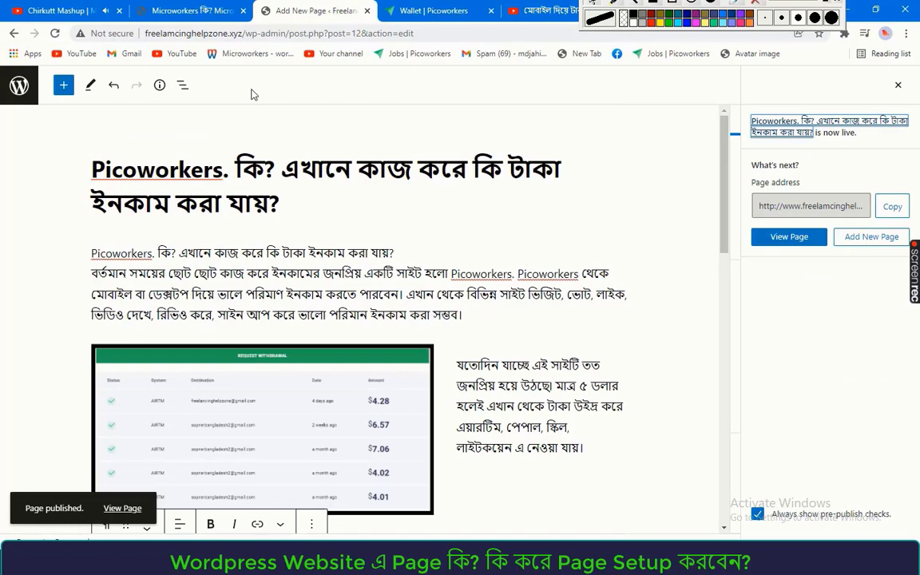
{"action": "left_click", "coordinate": [63, 84]}
{"action": "left_click", "coordinate": [63, 85]}
{"action": "left_click", "coordinate": [19, 85]}
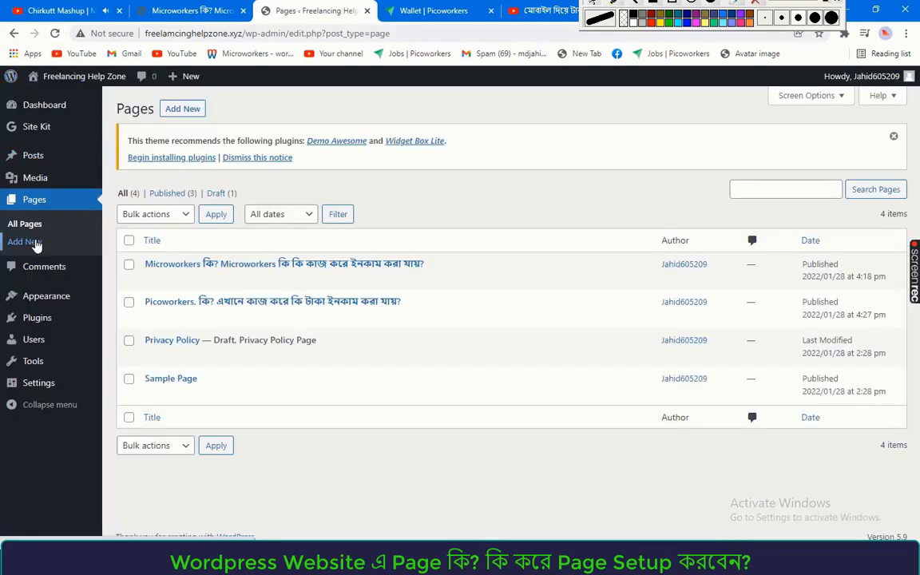
Create a new page titled "মোবাইল ইনকাম গার্ডলাইন" and publish it
{"action": "left_click", "coordinate": [35, 243]}
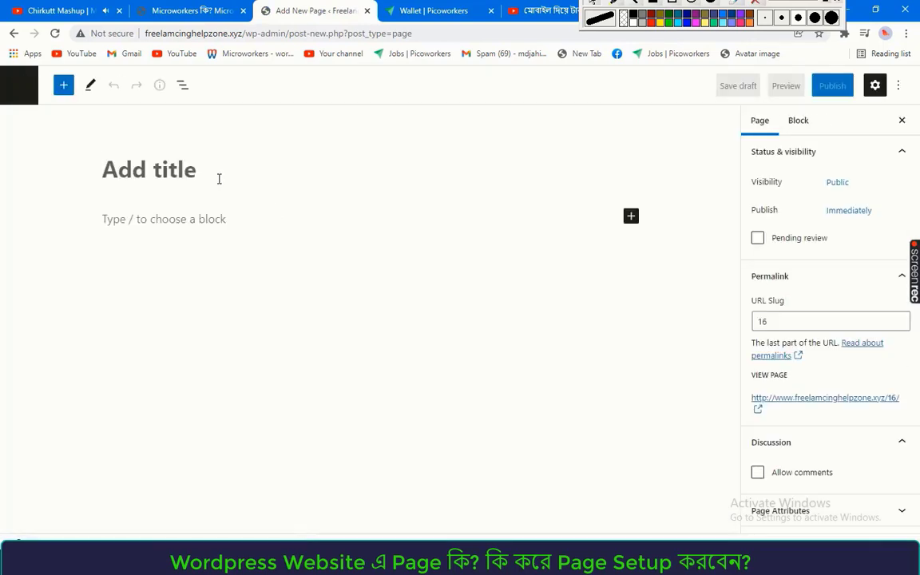
{"action": "key", "text": "ctrl+v"}
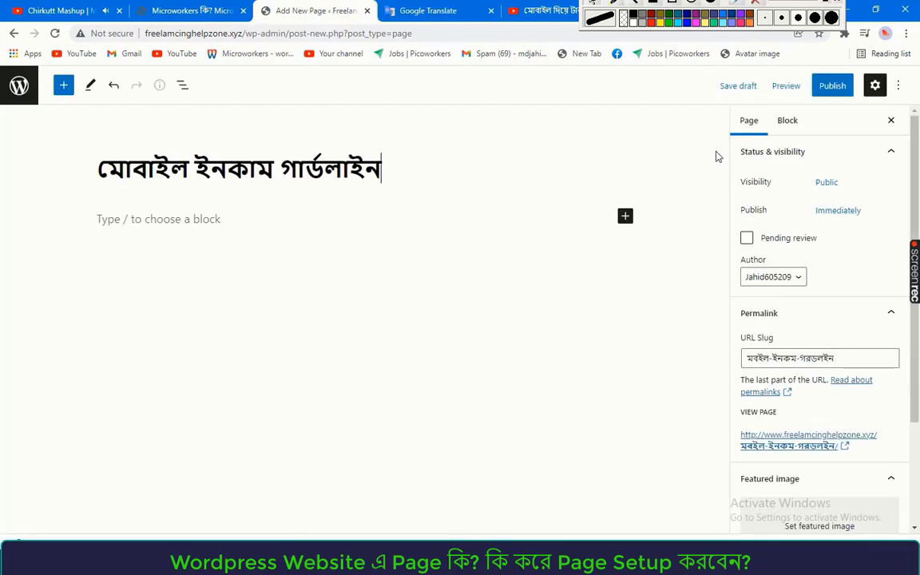
{"action": "left_click", "coordinate": [831, 85]}
{"action": "left_click", "coordinate": [807, 87]}
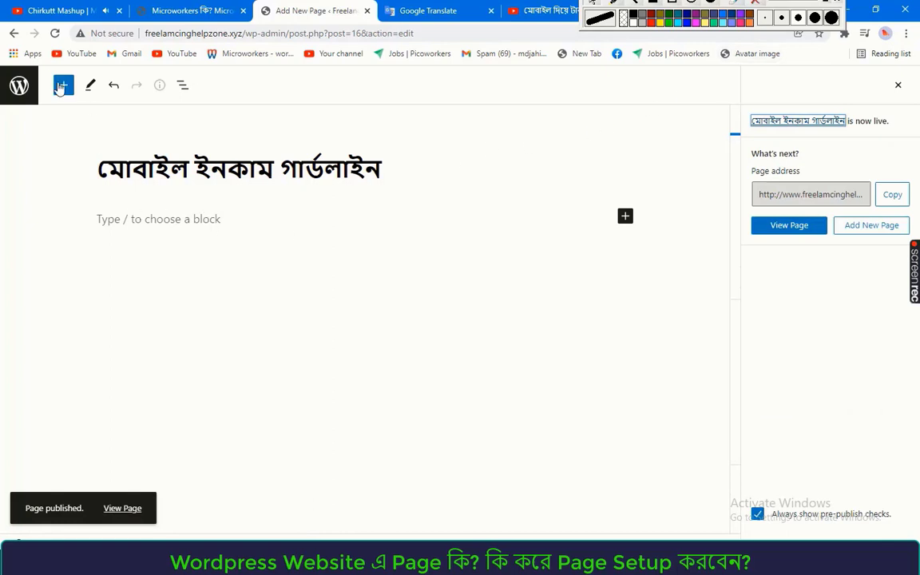
Leave the editor without saving further changes and return to the list of all pages
{"action": "left_click", "coordinate": [60, 88]}
{"action": "left_click", "coordinate": [326, 303]}
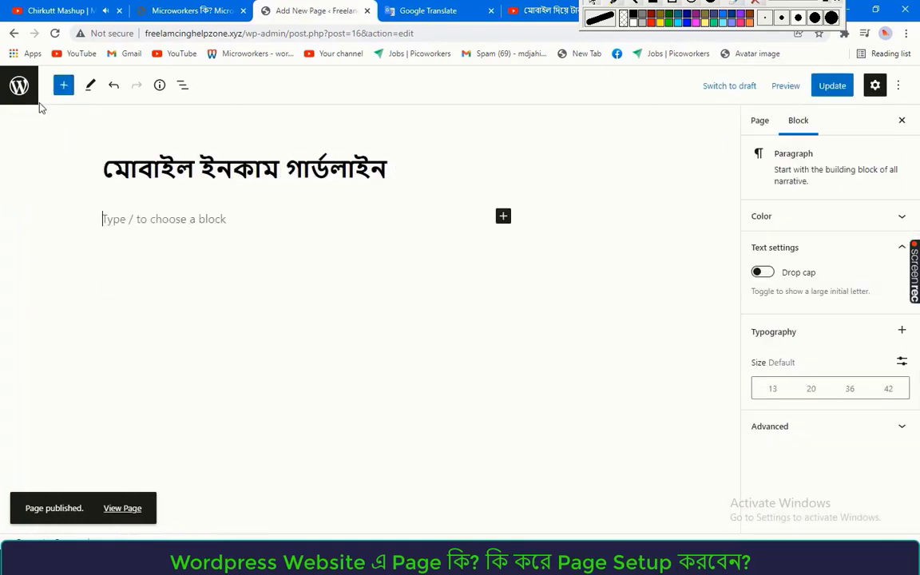
{"action": "left_click", "coordinate": [19, 86]}
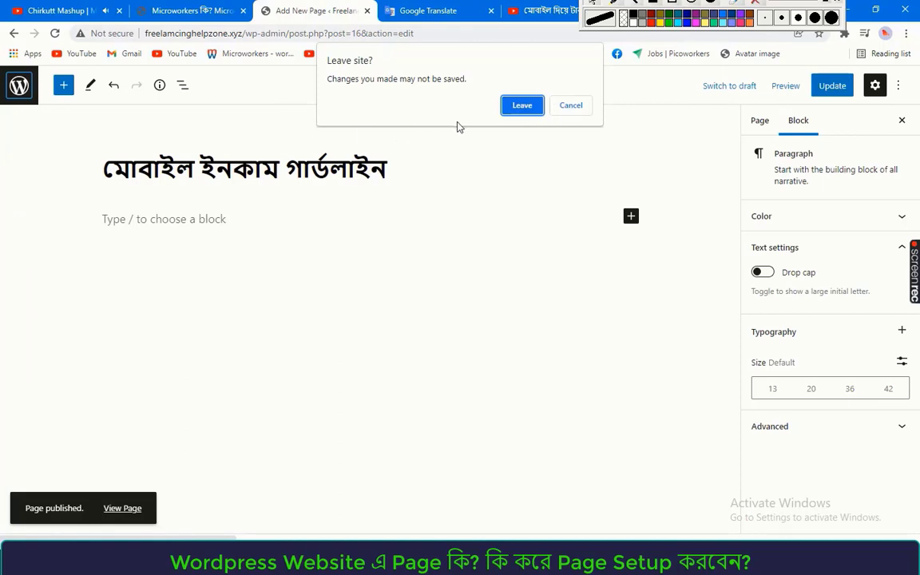
{"action": "left_click", "coordinate": [522, 107]}
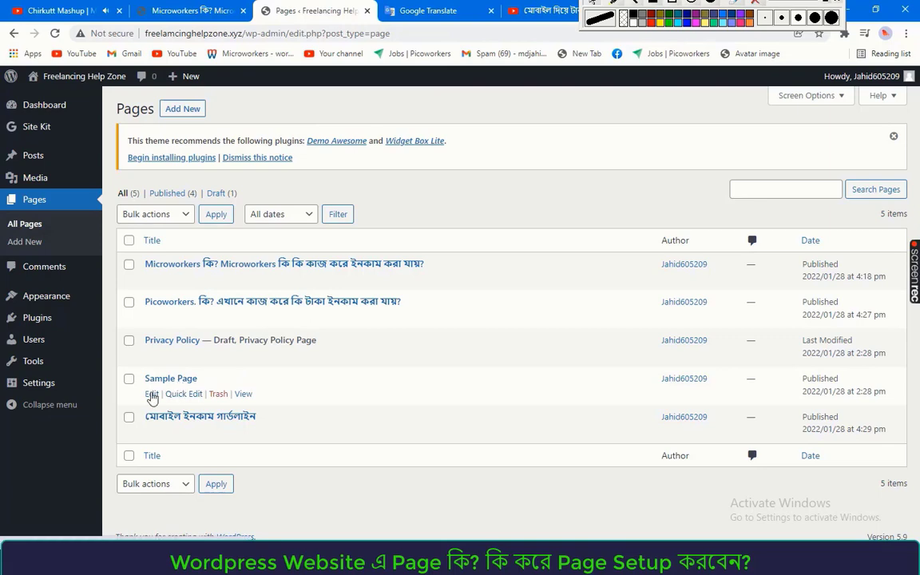
Open the Sample Page for editing and retitle it "Contact Us"
{"action": "left_click", "coordinate": [152, 394]}
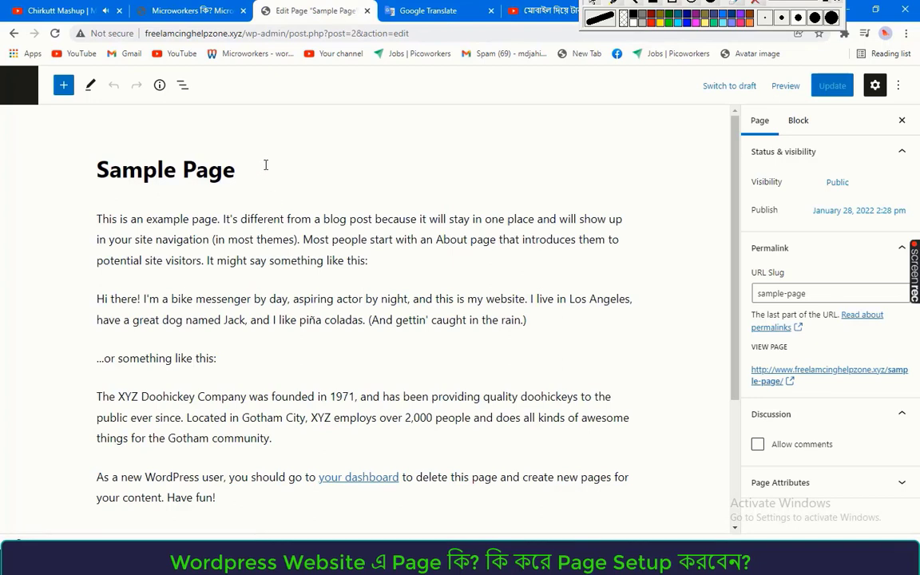
{"action": "left_click_drag", "start_coordinate": [266, 164], "coordinate": [30, 203]}
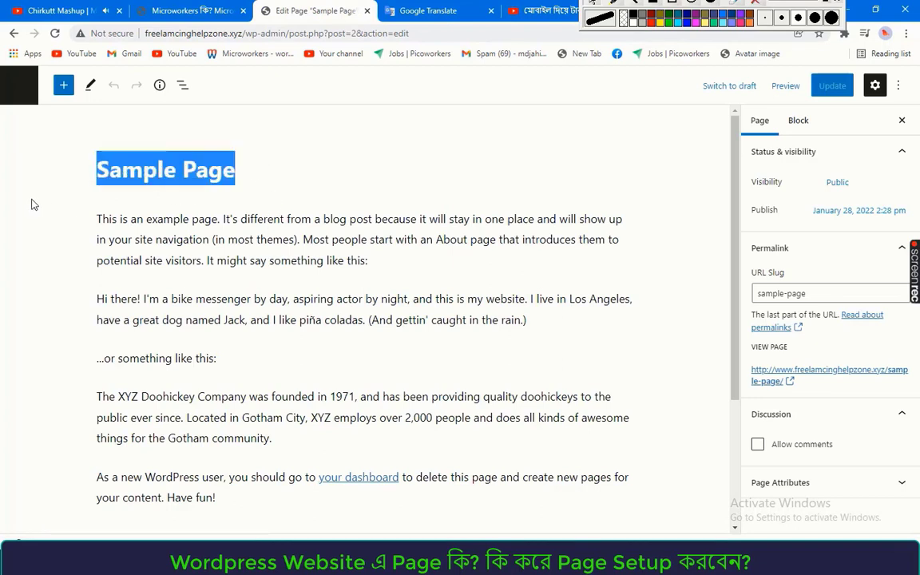
{"action": "key", "text": "BackSpace"}
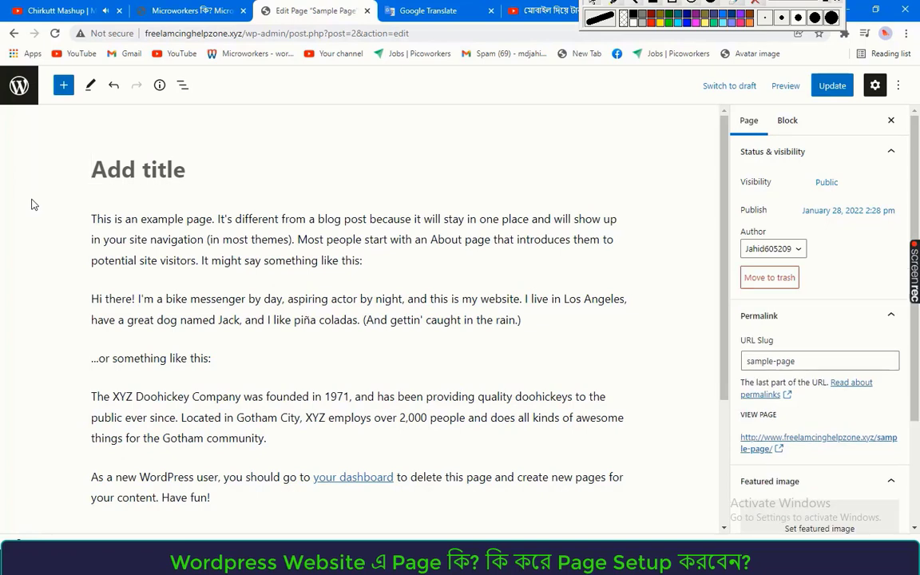
{"action": "type", "text": "T"}
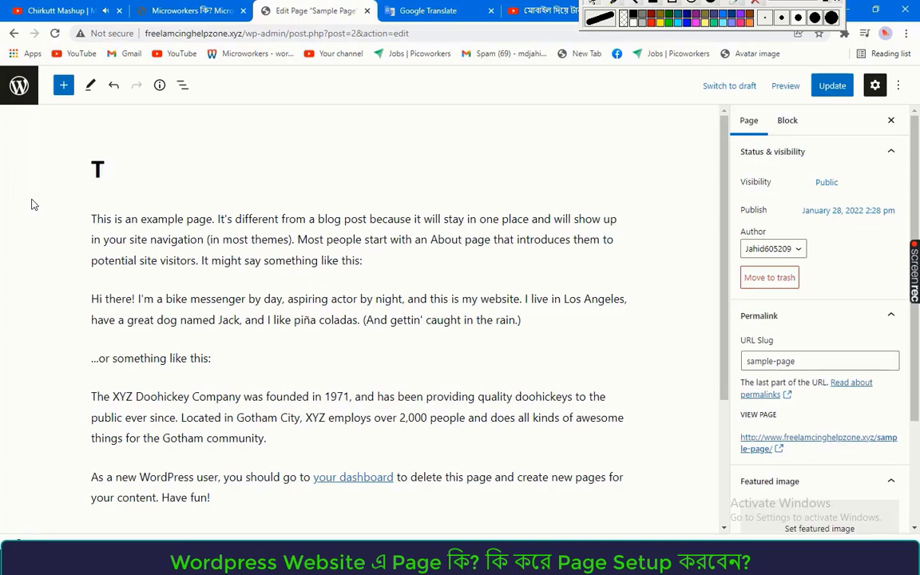
{"action": "key", "text": "BackSpace"}
{"action": "type", "text": "Cont"}
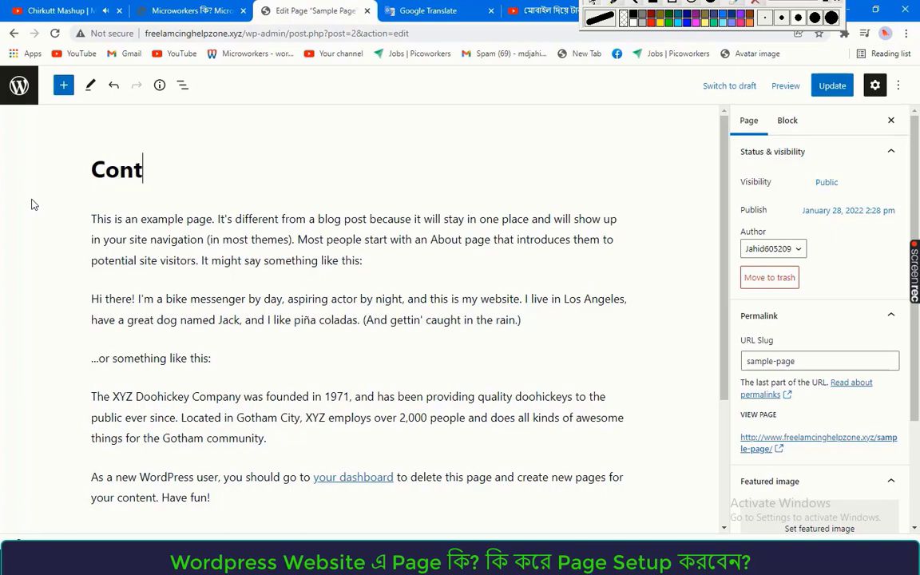
{"action": "type", "text": "act Us"}
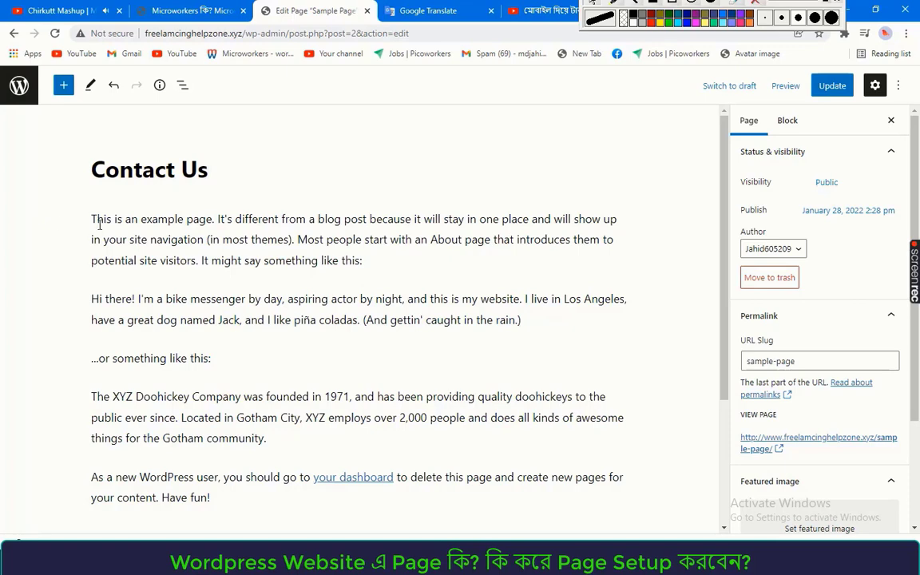
Delete all the example body text from the Contact Us page and update the page
{"action": "left_click", "coordinate": [208, 351]}
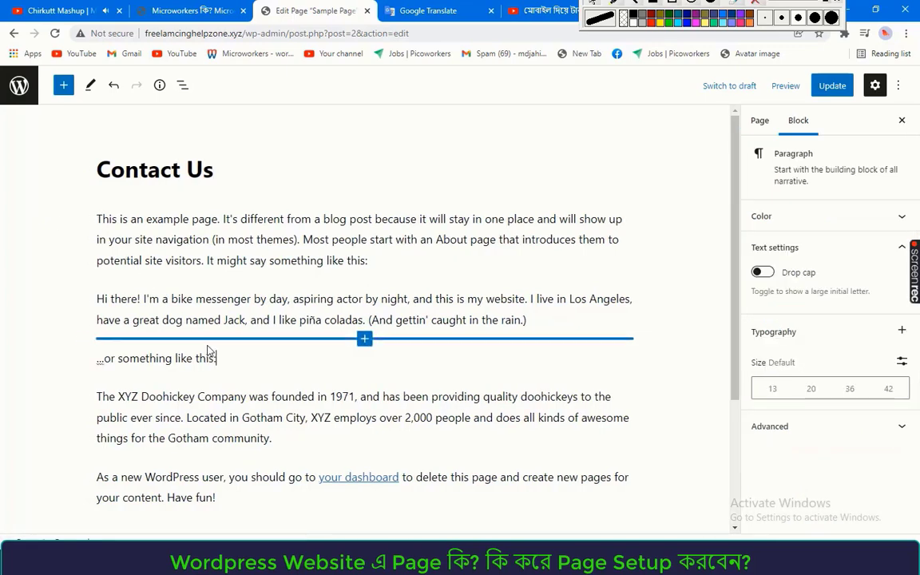
{"action": "key", "text": "ctrl+a"}
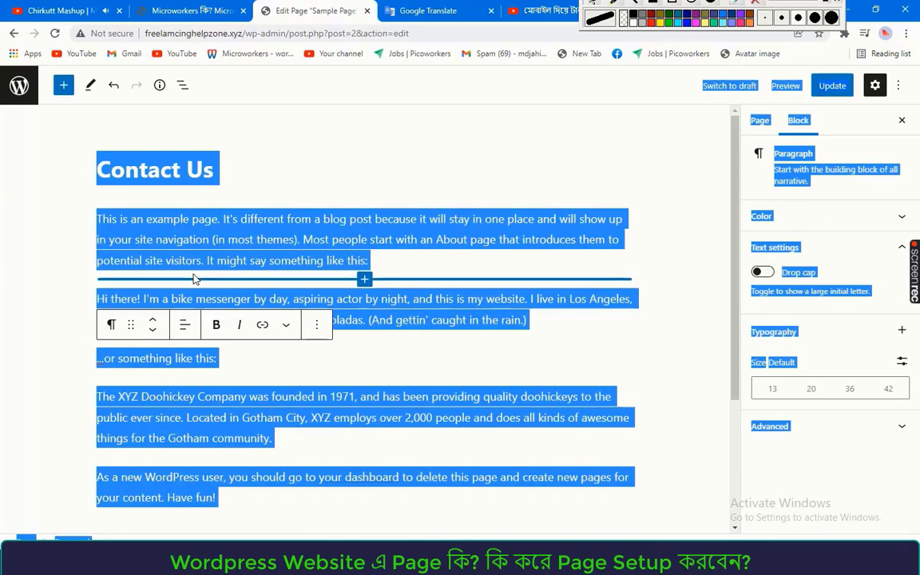
{"action": "left_click", "coordinate": [189, 240]}
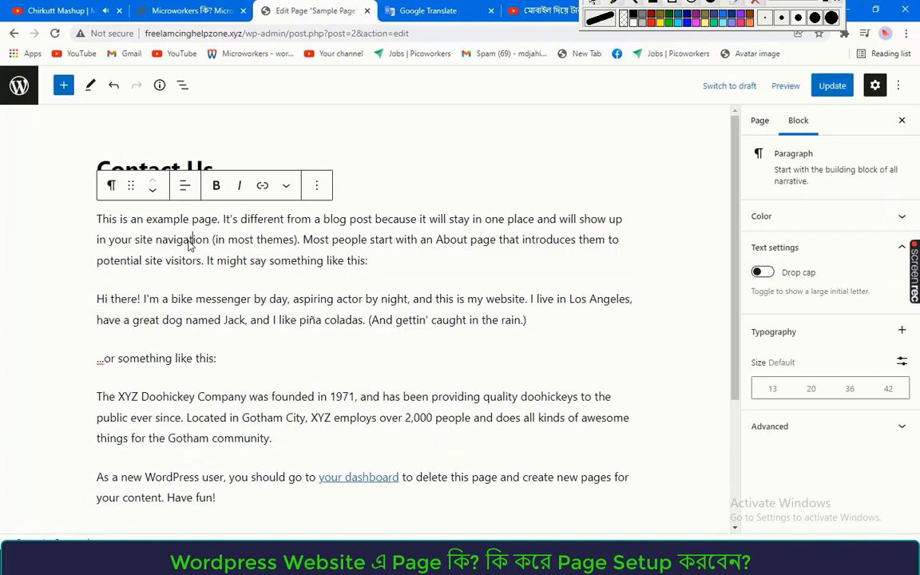
{"action": "left_click", "coordinate": [347, 197]}
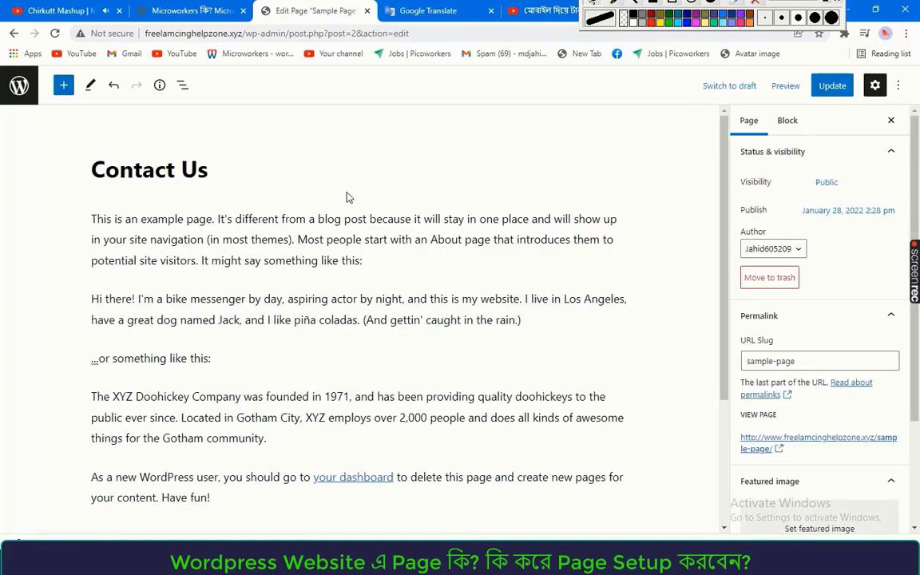
{"action": "left_click_drag", "start_coordinate": [93, 216], "coordinate": [301, 503]}
{"action": "key", "text": "BackSpace"}
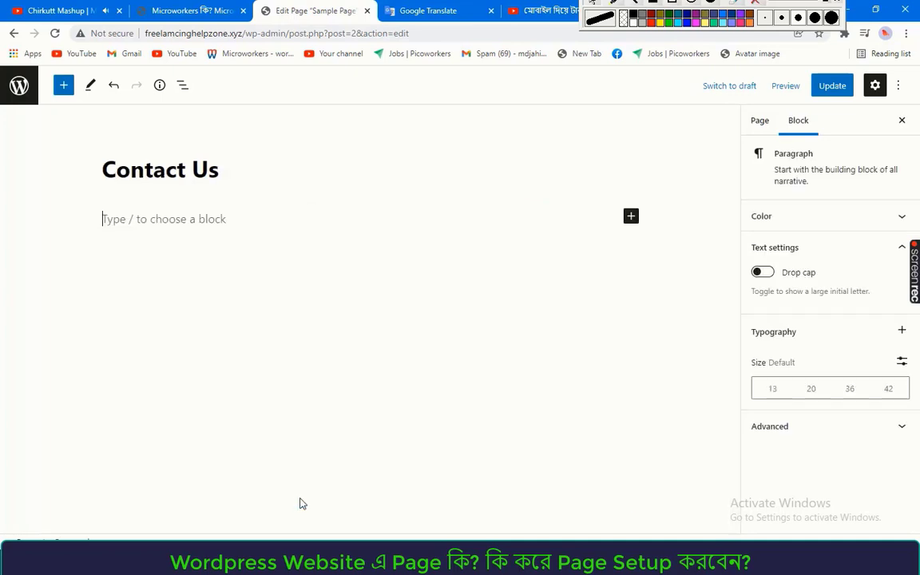
{"action": "left_click", "coordinate": [834, 91]}
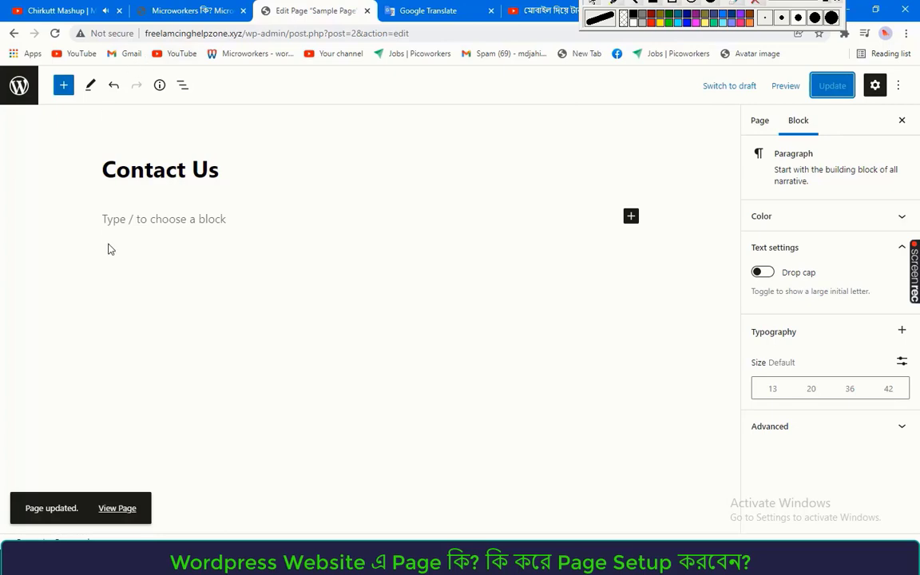
Reload the published Microworkers page on the live site and check its navigation links and content
{"action": "left_click", "coordinate": [182, 8]}
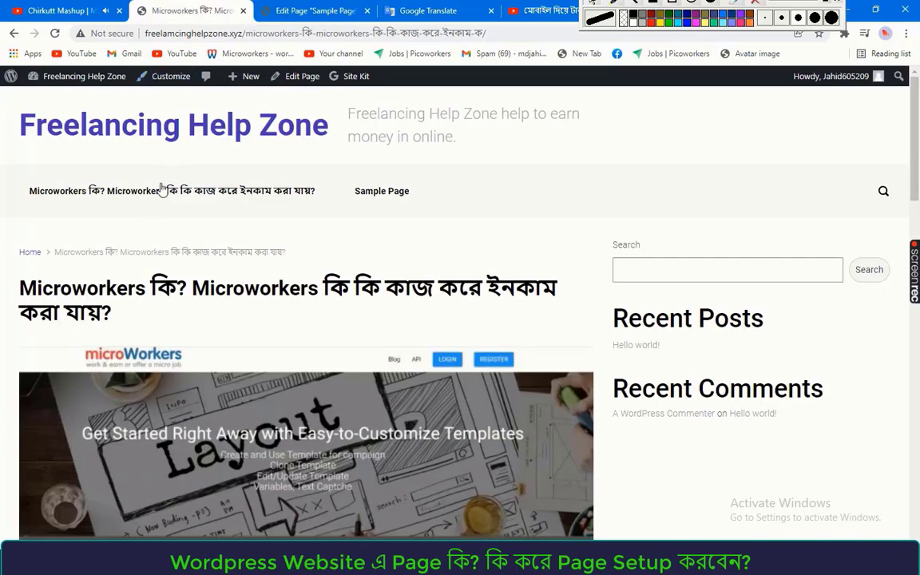
{"action": "right_click", "coordinate": [134, 198]}
{"action": "left_click", "coordinate": [191, 256]}
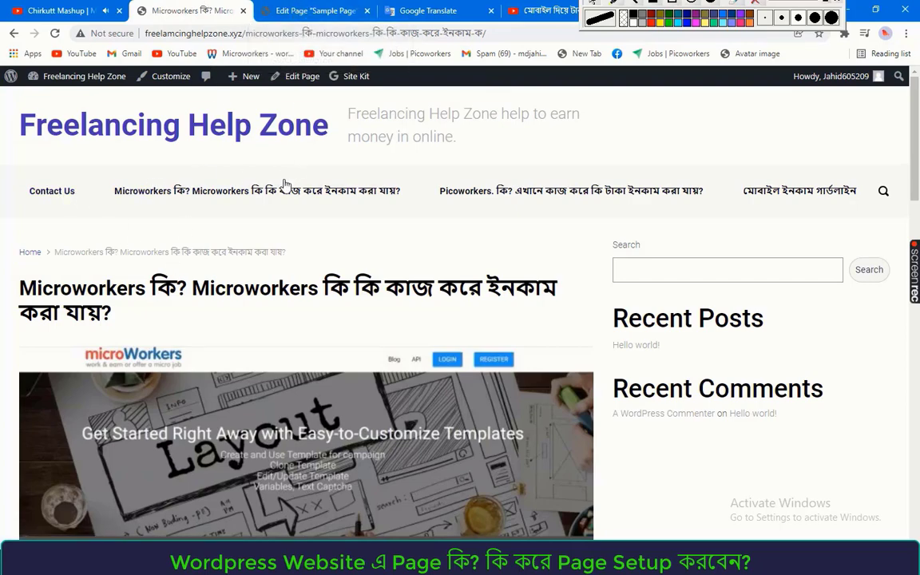
{"action": "scroll", "coordinate": [278, 182], "scroll_direction": "down", "scroll_amount": 3}
{"action": "scroll", "coordinate": [278, 182], "scroll_direction": "down", "scroll_amount": 15}
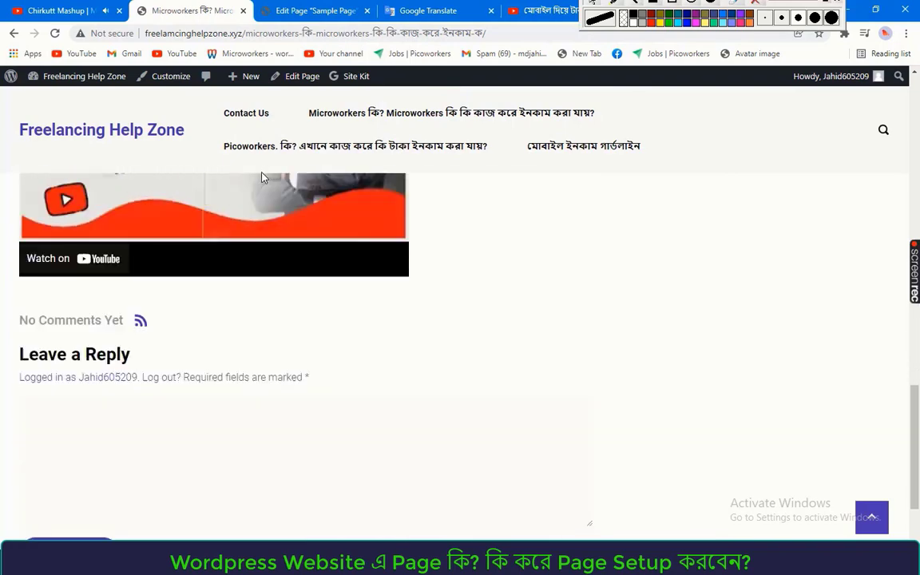
{"action": "scroll", "coordinate": [255, 166], "scroll_direction": "up", "scroll_amount": 4}
{"action": "scroll", "coordinate": [250, 164], "scroll_direction": "up", "scroll_amount": 10}
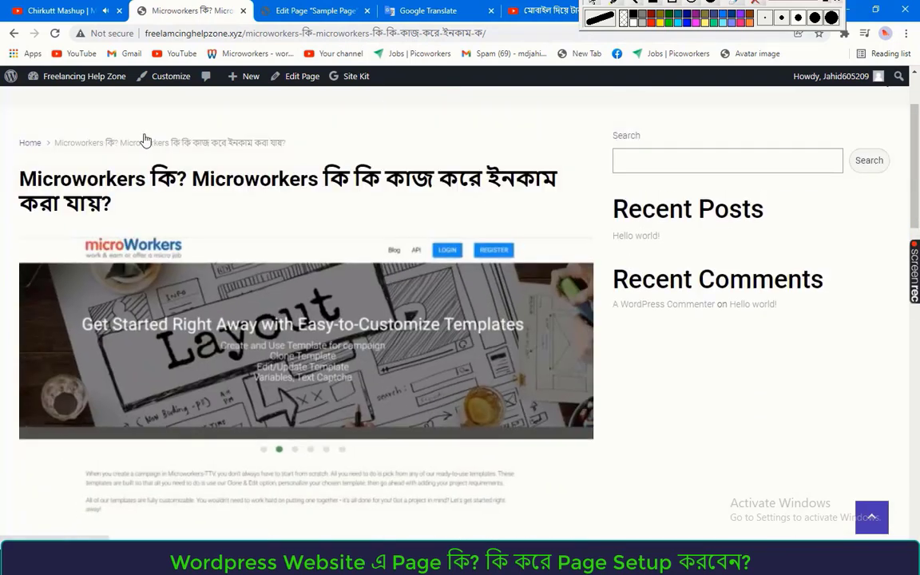
{"action": "scroll", "coordinate": [157, 210], "scroll_direction": "up", "scroll_amount": 2}
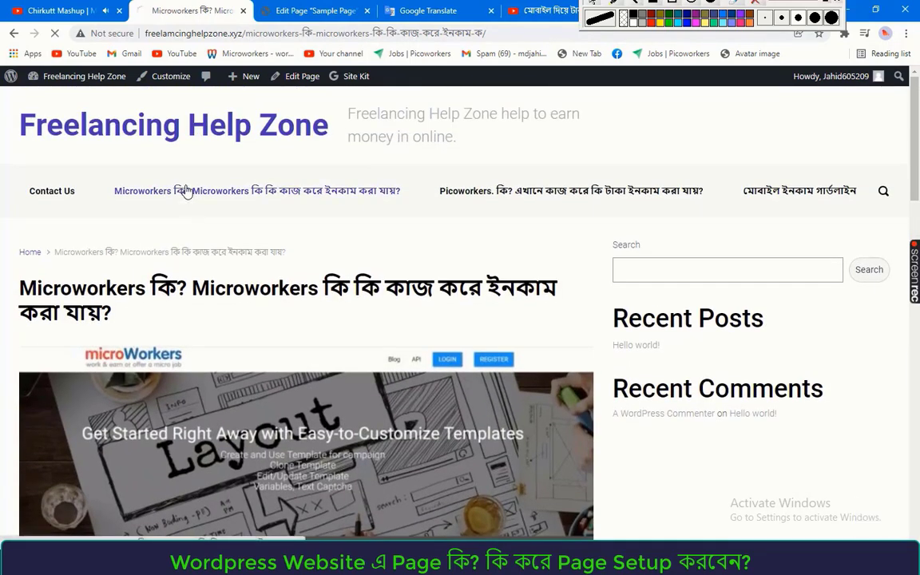
Open the Microworkers page from the site navigation and review its images, text, embedded video and comment section
{"action": "left_click", "coordinate": [182, 189]}
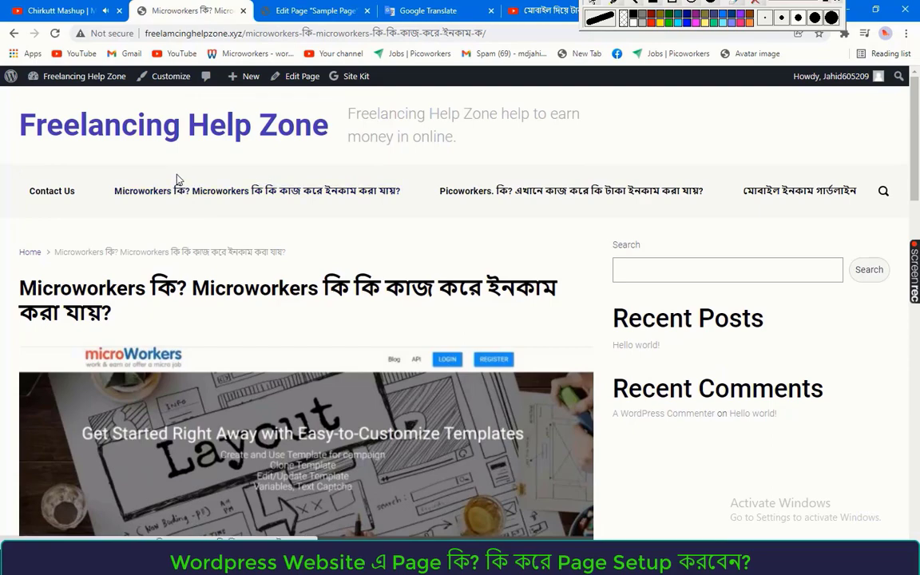
{"action": "scroll", "coordinate": [180, 187], "scroll_direction": "down", "scroll_amount": 10}
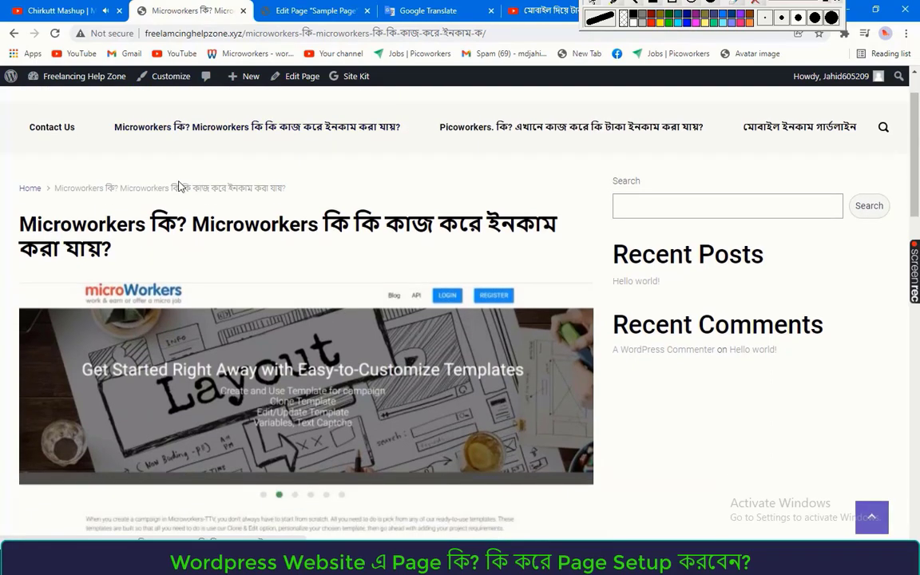
{"action": "scroll", "coordinate": [186, 199], "scroll_direction": "down", "scroll_amount": 6}
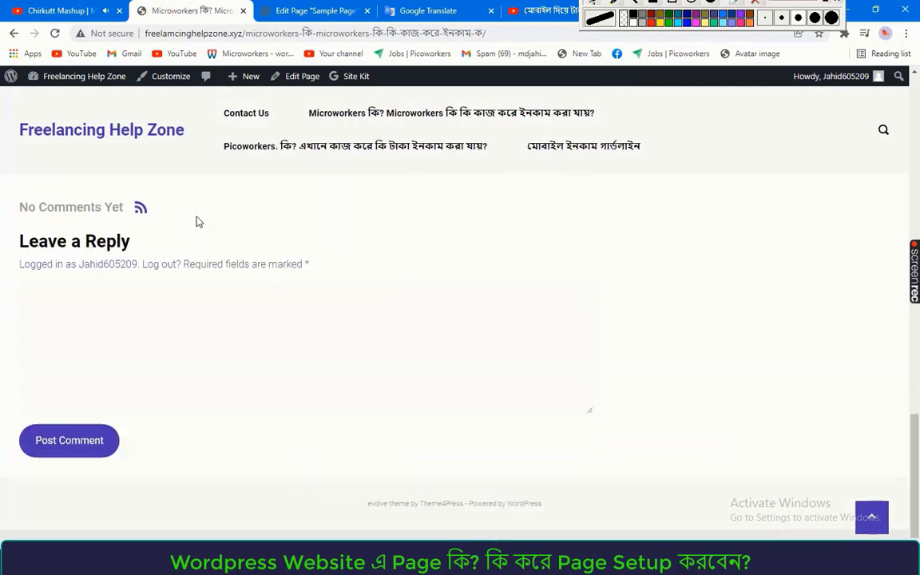
{"action": "scroll", "coordinate": [195, 220], "scroll_direction": "up", "scroll_amount": 10}
{"action": "scroll", "coordinate": [177, 206], "scroll_direction": "up", "scroll_amount": 3}
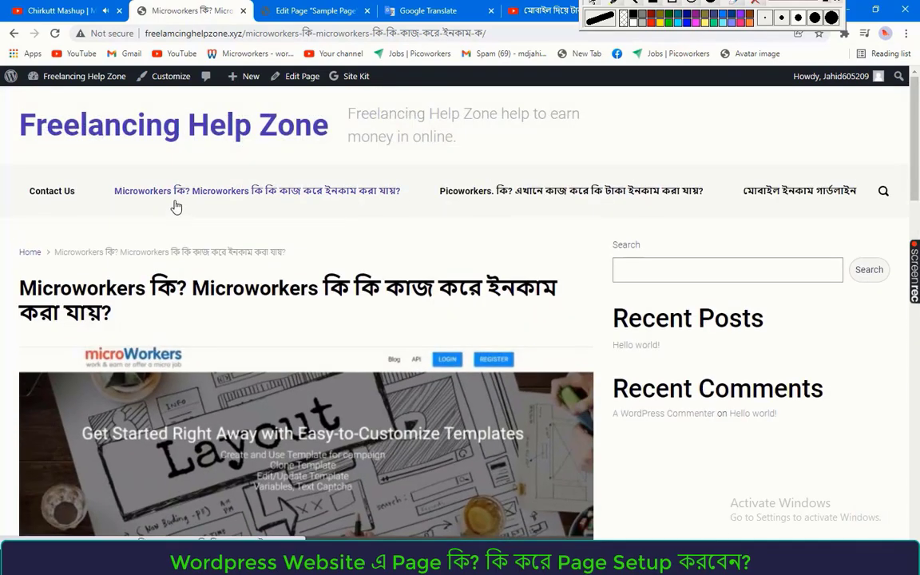
{"action": "scroll", "coordinate": [165, 199], "scroll_direction": "down", "scroll_amount": 8}
{"action": "scroll", "coordinate": [194, 241], "scroll_direction": "down", "scroll_amount": 5}
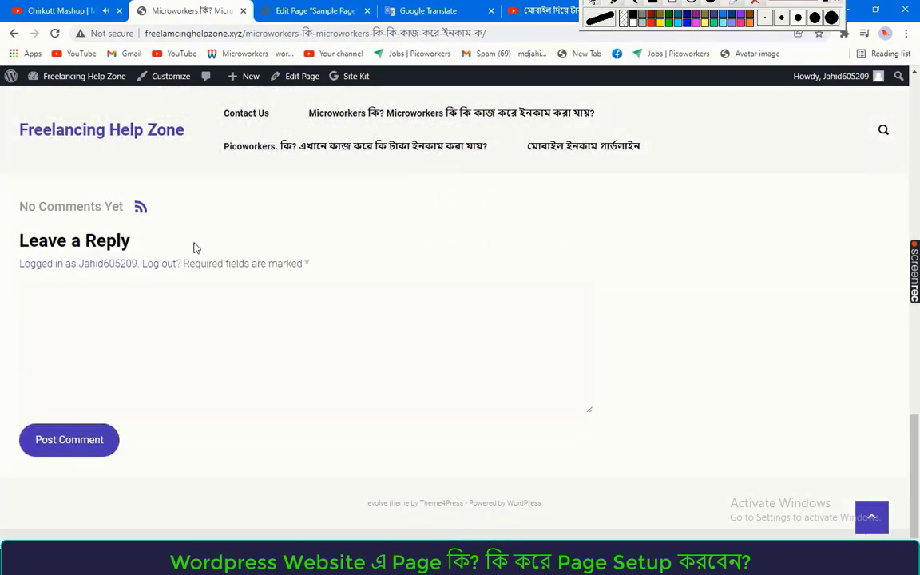
{"action": "scroll", "coordinate": [195, 249], "scroll_direction": "up", "scroll_amount": 1}
{"action": "scroll", "coordinate": [193, 247], "scroll_direction": "down", "scroll_amount": 1}
{"action": "scroll", "coordinate": [191, 246], "scroll_direction": "up", "scroll_amount": 10}
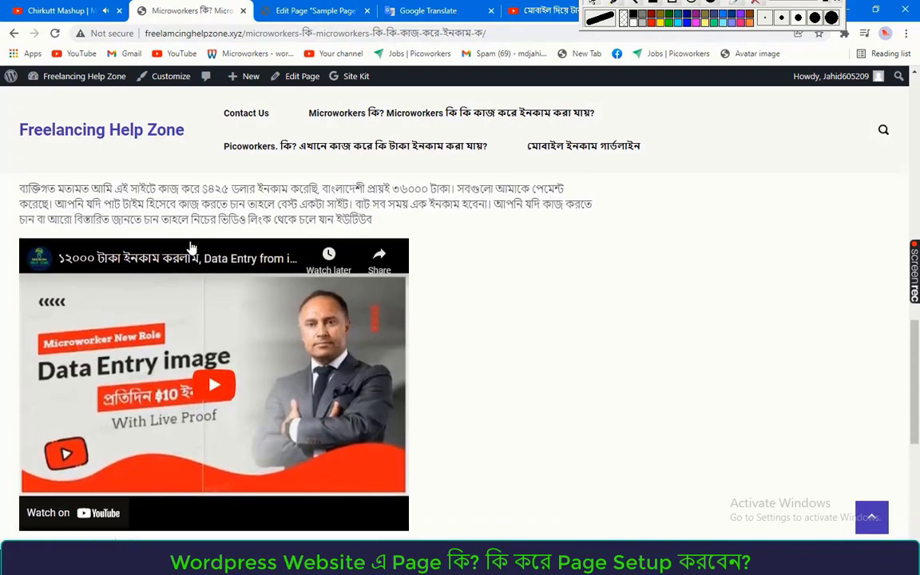
{"action": "scroll", "coordinate": [186, 243], "scroll_direction": "up", "scroll_amount": 3}
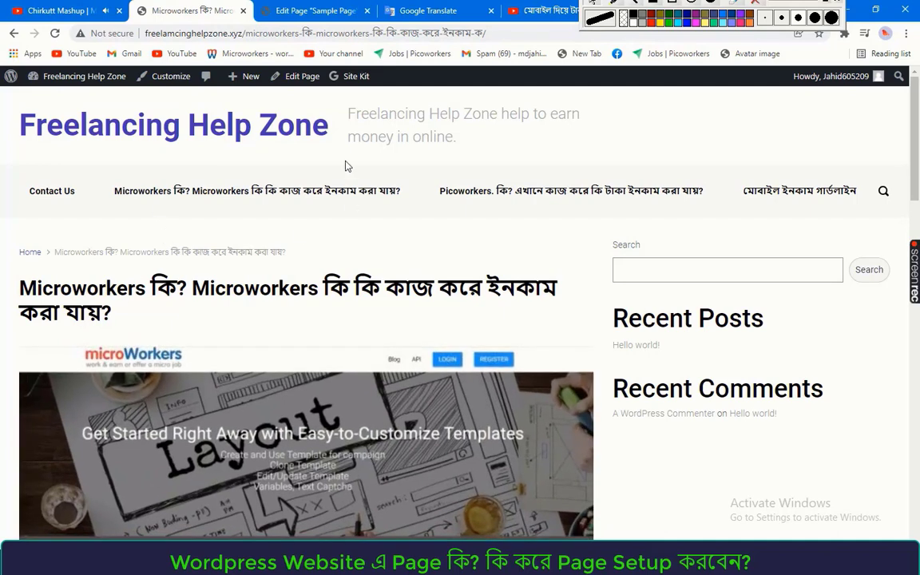
Open the site's menu management screen in the dashboard and assign the new menu to the Primary Menu and Sticky Header Menu locations
{"action": "left_click", "coordinate": [275, 10]}
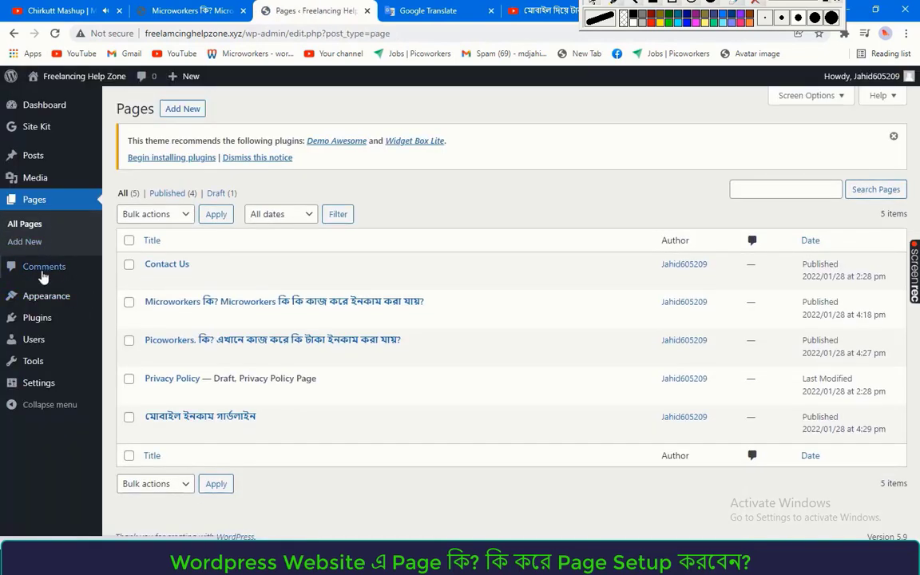
{"action": "mouse_move", "coordinate": [38, 296]}
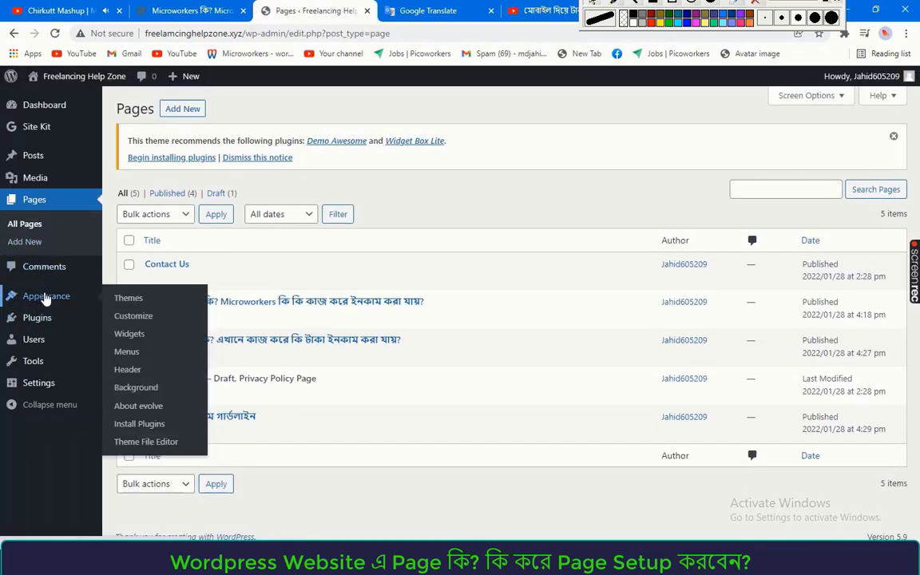
{"action": "left_click", "coordinate": [126, 352]}
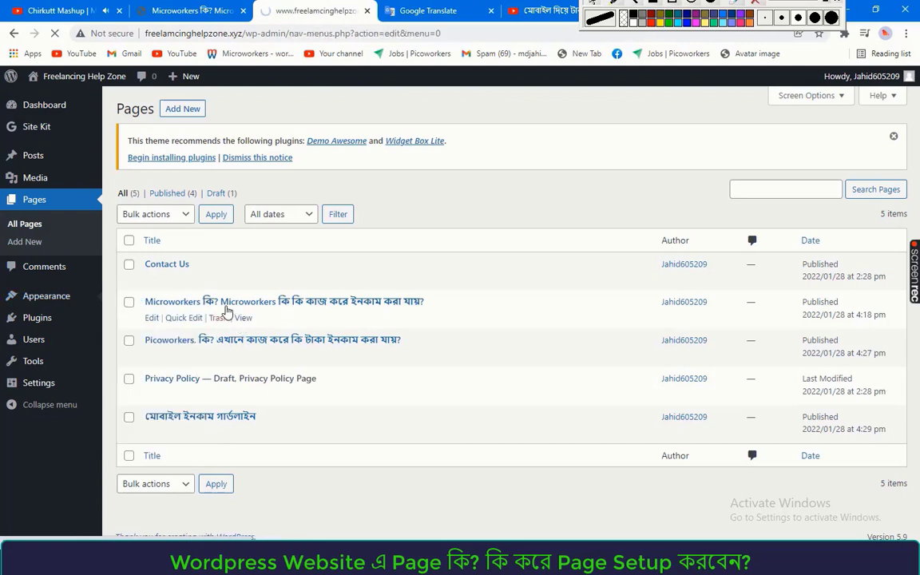
{"action": "scroll", "coordinate": [291, 203], "scroll_direction": "down", "scroll_amount": 2}
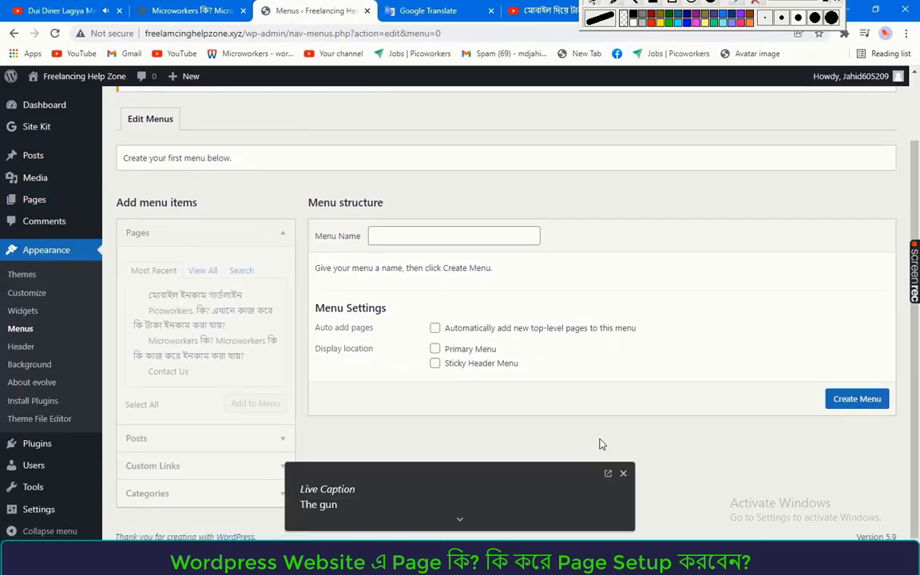
{"action": "left_click", "coordinate": [622, 474]}
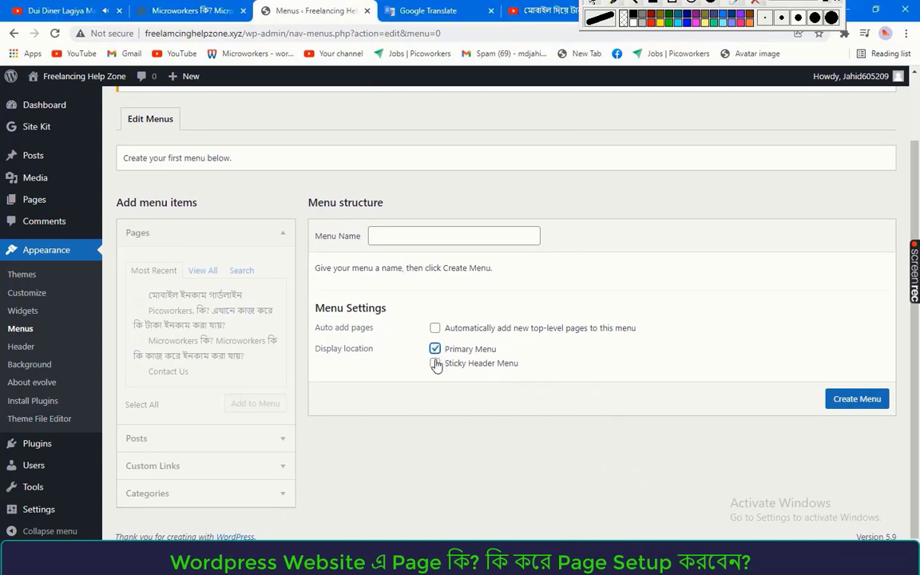
Try to select the mobile income page from the recent pages as a menu item
{"action": "left_click", "coordinate": [203, 289]}
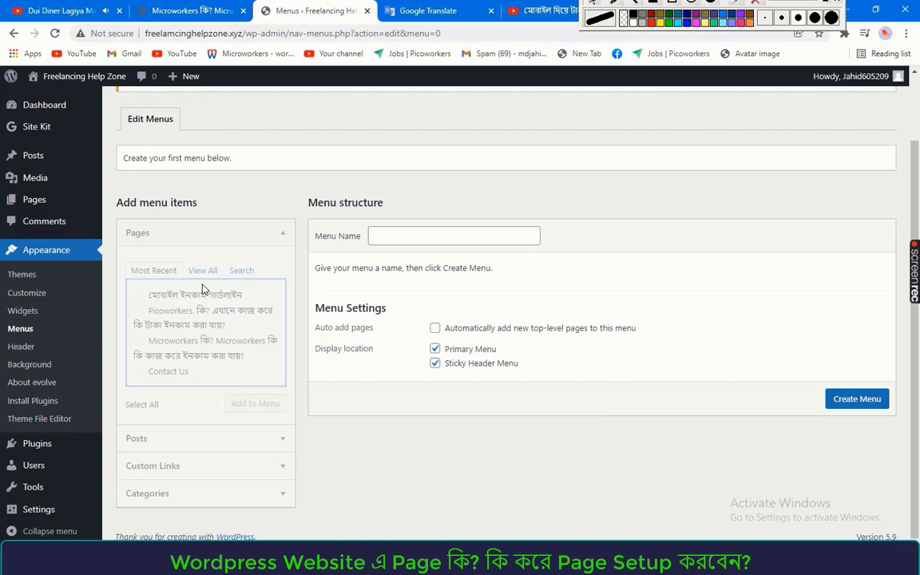
{"action": "double_click", "coordinate": [164, 299]}
{"action": "left_click_drag", "start_coordinate": [174, 252], "coordinate": [175, 252]}
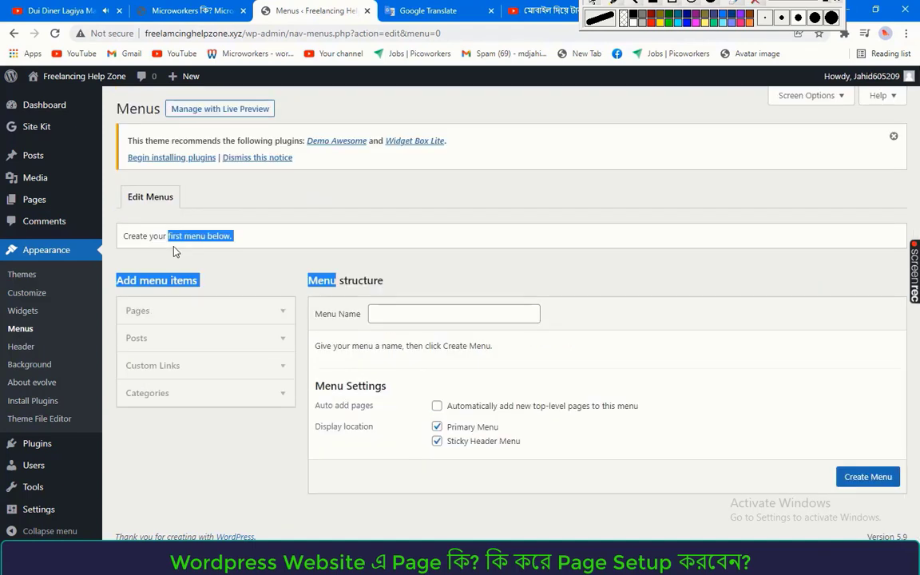
{"action": "left_click", "coordinate": [246, 283]}
{"action": "left_click", "coordinate": [247, 312]}
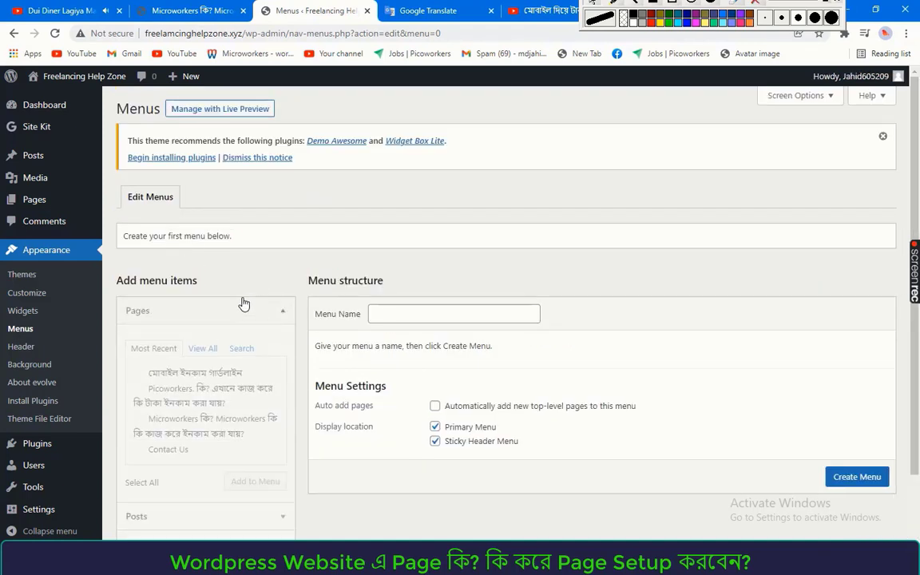
Enable automatic adding of new top-level pages to the menu and name the menu "About Us"
{"action": "scroll", "coordinate": [359, 319], "scroll_direction": "down", "scroll_amount": 2}
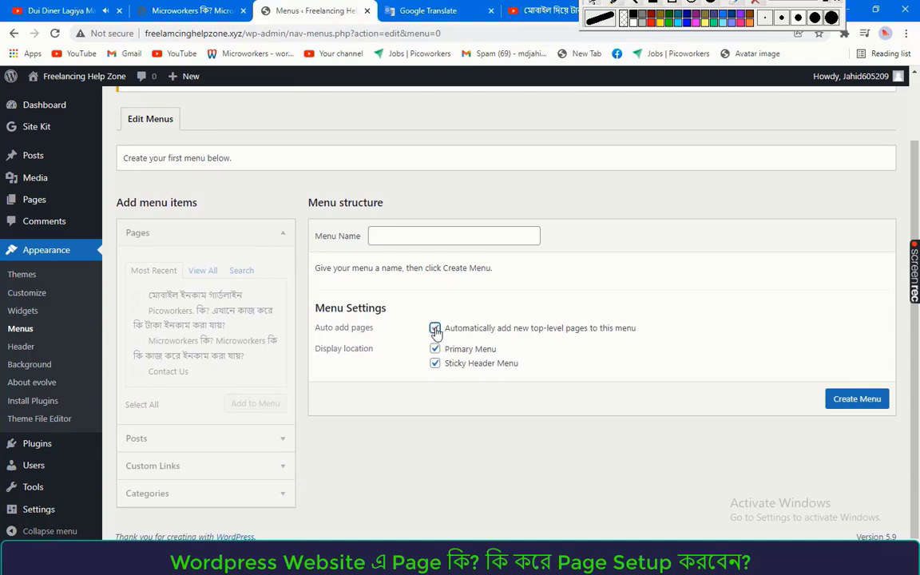
{"action": "left_click", "coordinate": [401, 238]}
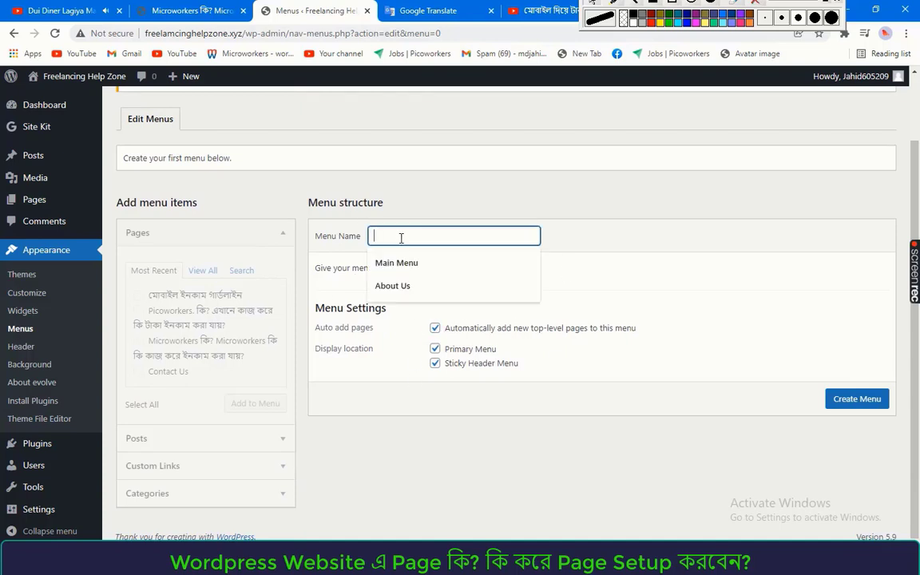
{"action": "left_click", "coordinate": [404, 283]}
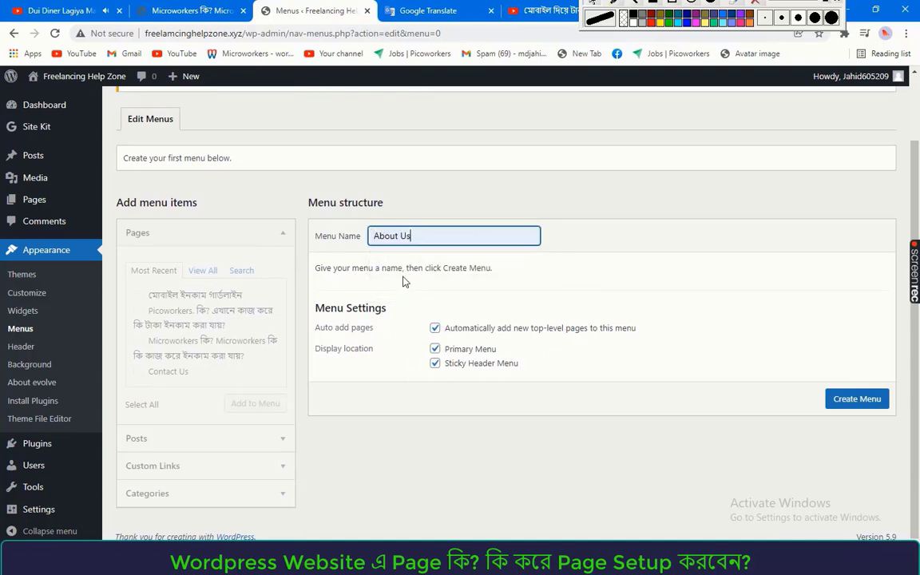
Review the new menu's settings and create the "About Us" menu
{"action": "scroll", "coordinate": [276, 400], "scroll_direction": "up", "scroll_amount": 2}
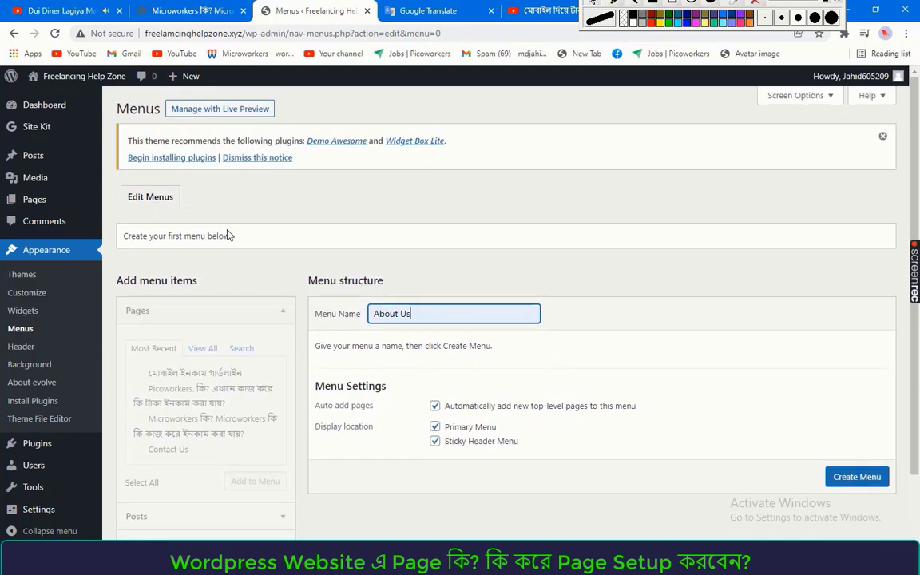
{"action": "scroll", "coordinate": [229, 236], "scroll_direction": "down", "scroll_amount": 2}
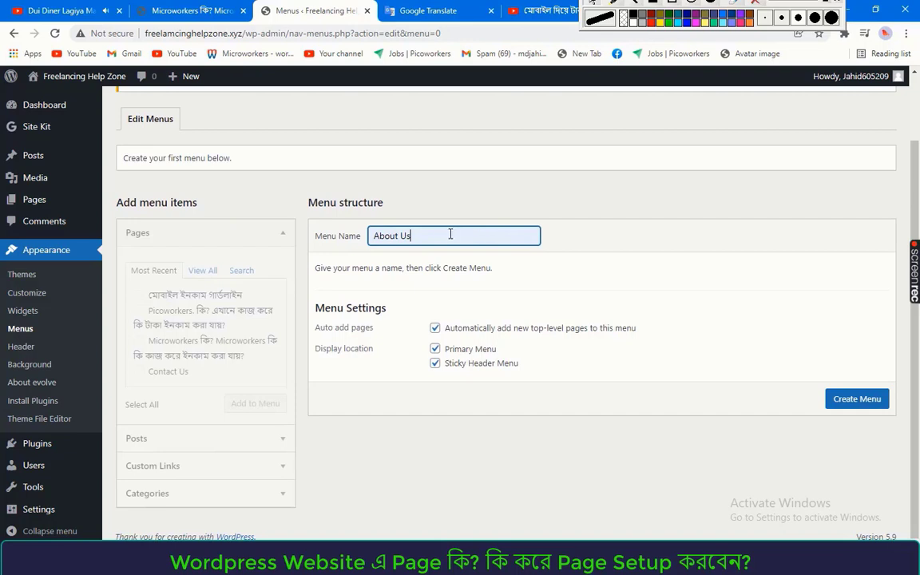
{"action": "left_click", "coordinate": [861, 403]}
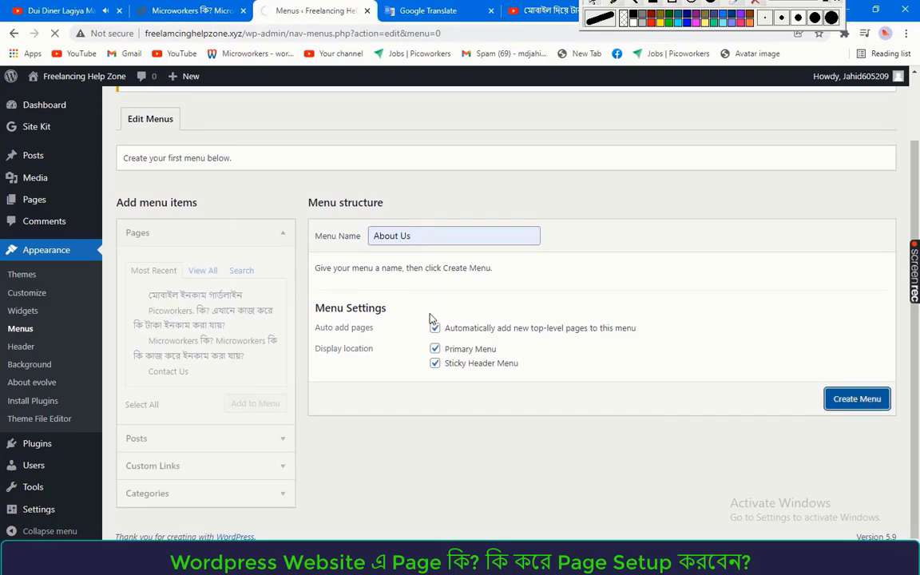
Add the mobile income, Picoworkers, Microworkers and Contact Us pages to the About Us menu
{"action": "scroll", "coordinate": [381, 294], "scroll_direction": "down", "scroll_amount": 2}
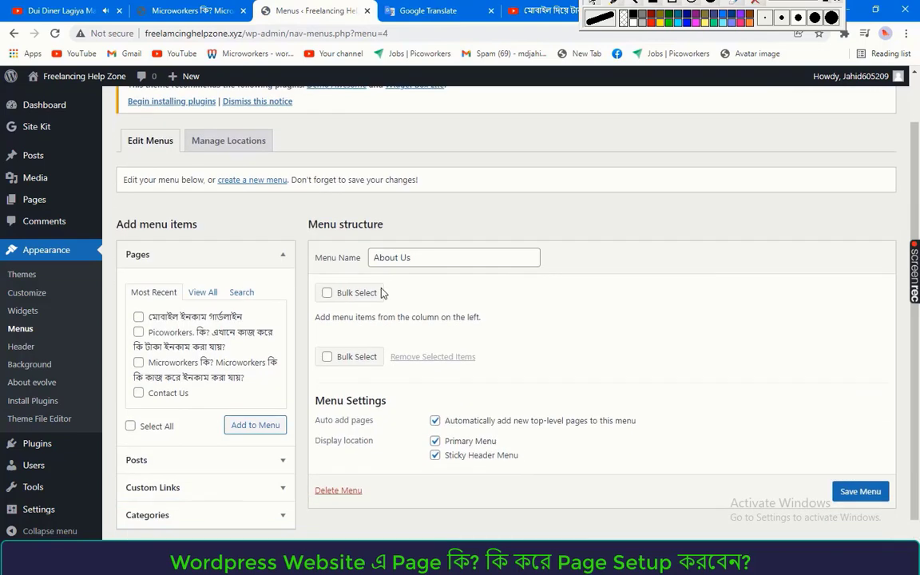
{"action": "left_click", "coordinate": [138, 309]}
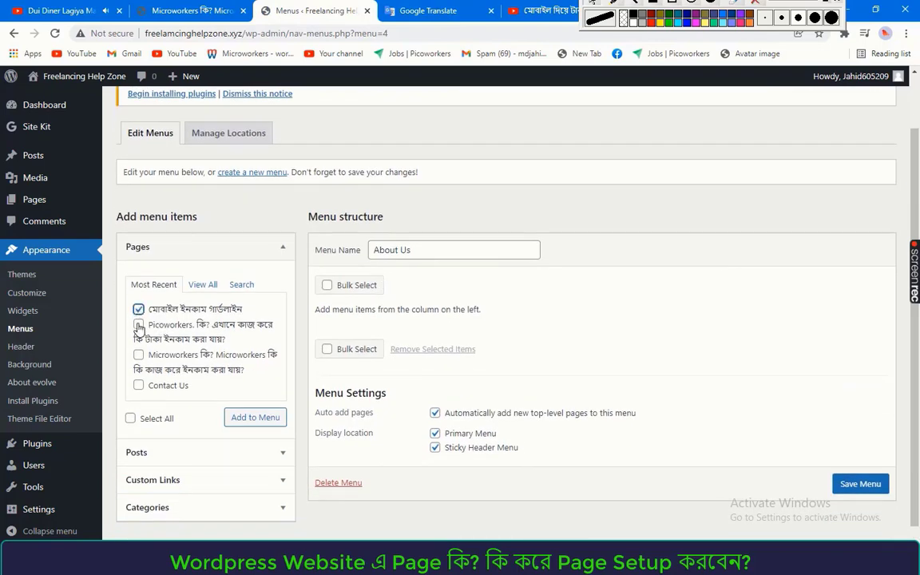
{"action": "left_click", "coordinate": [138, 325]}
{"action": "left_click", "coordinate": [138, 354]}
{"action": "left_click", "coordinate": [138, 386]}
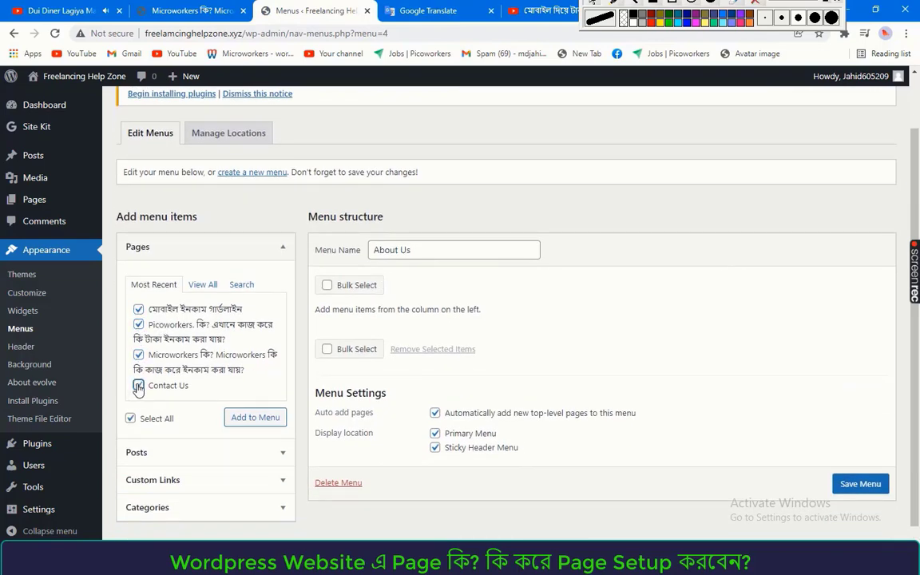
{"action": "left_click", "coordinate": [252, 422]}
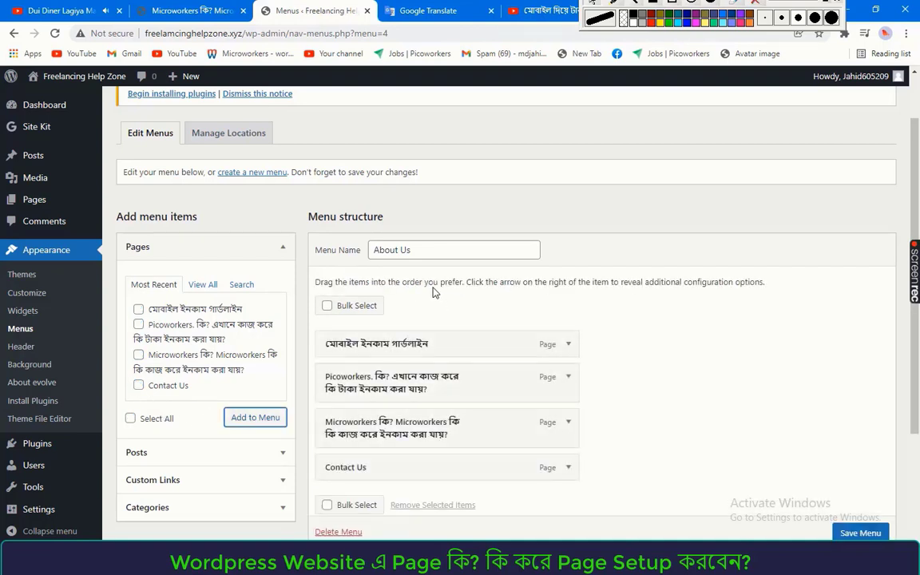
Nest Microworkers and Picoworkers as sub items under the mobile income page, with Microworkers first, and save the menu
{"action": "scroll", "coordinate": [434, 292], "scroll_direction": "down", "scroll_amount": 3}
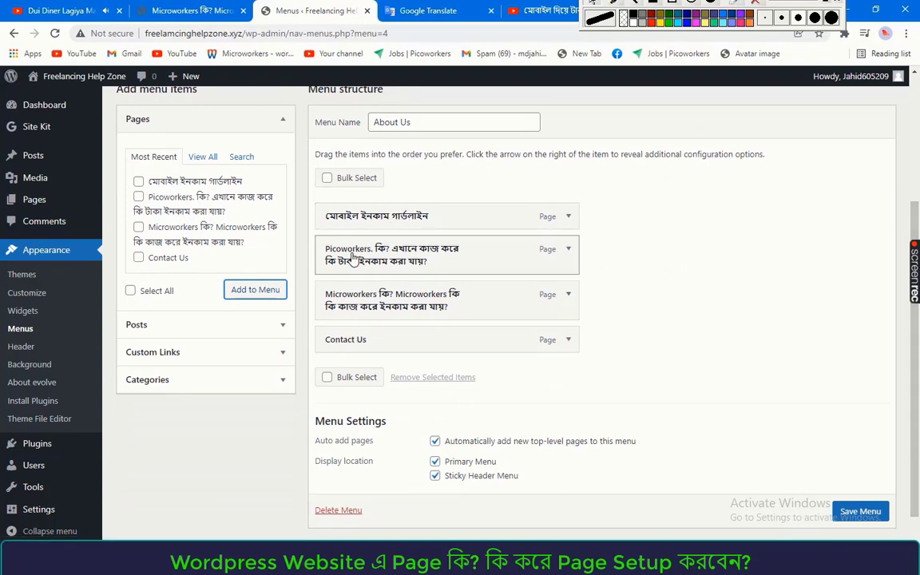
{"action": "left_click_drag", "start_coordinate": [351, 254], "coordinate": [387, 250]}
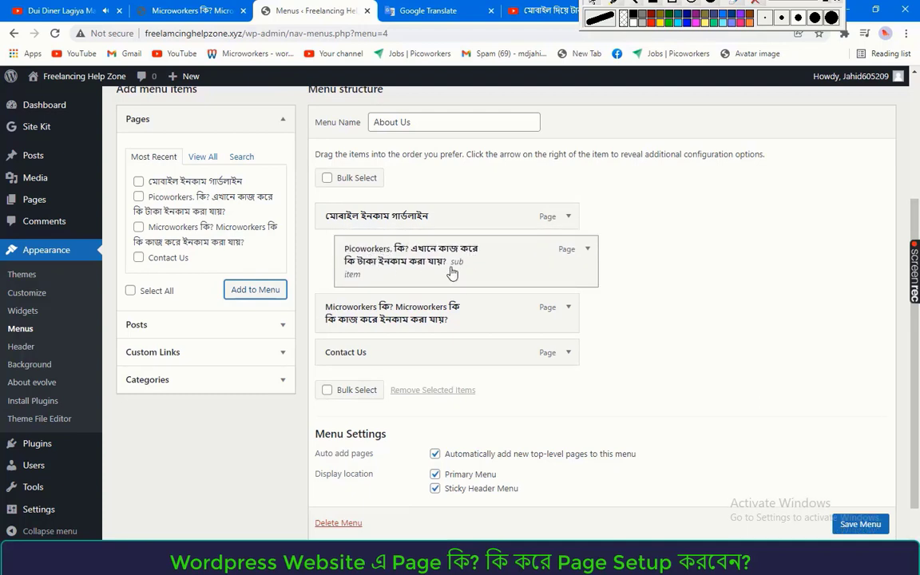
{"action": "left_click_drag", "start_coordinate": [350, 314], "coordinate": [334, 232]}
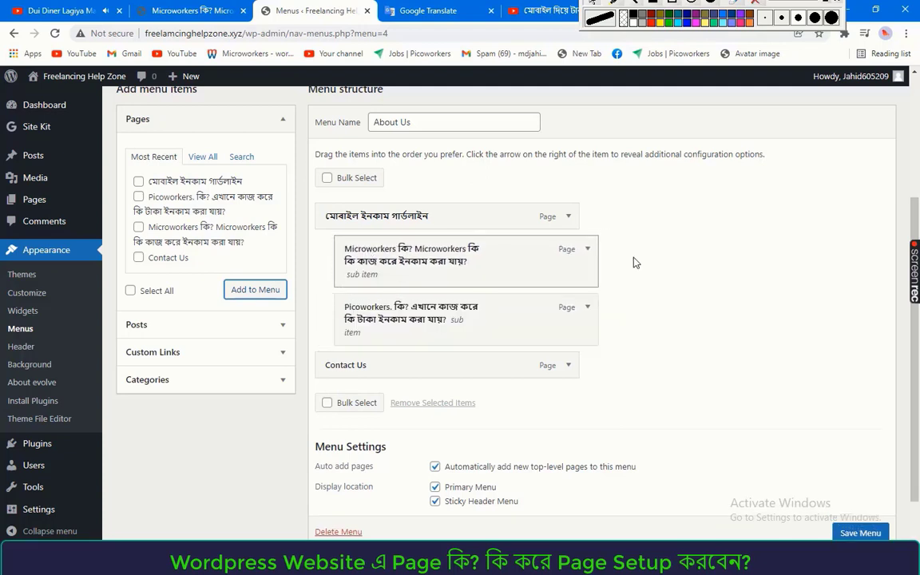
{"action": "scroll", "coordinate": [415, 325], "scroll_direction": "up", "scroll_amount": 1}
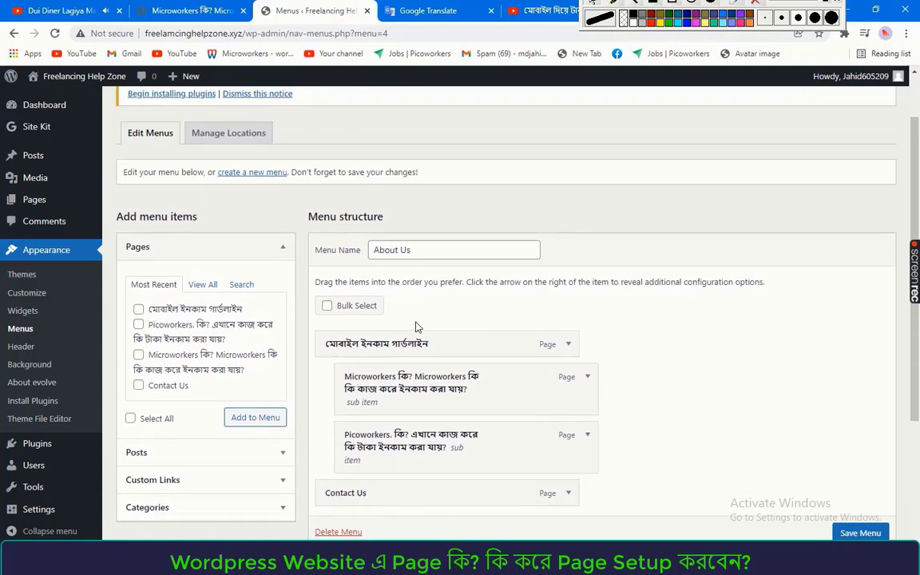
{"action": "scroll", "coordinate": [415, 325], "scroll_direction": "down", "scroll_amount": 1}
{"action": "scroll", "coordinate": [566, 253], "scroll_direction": "down", "scroll_amount": 1}
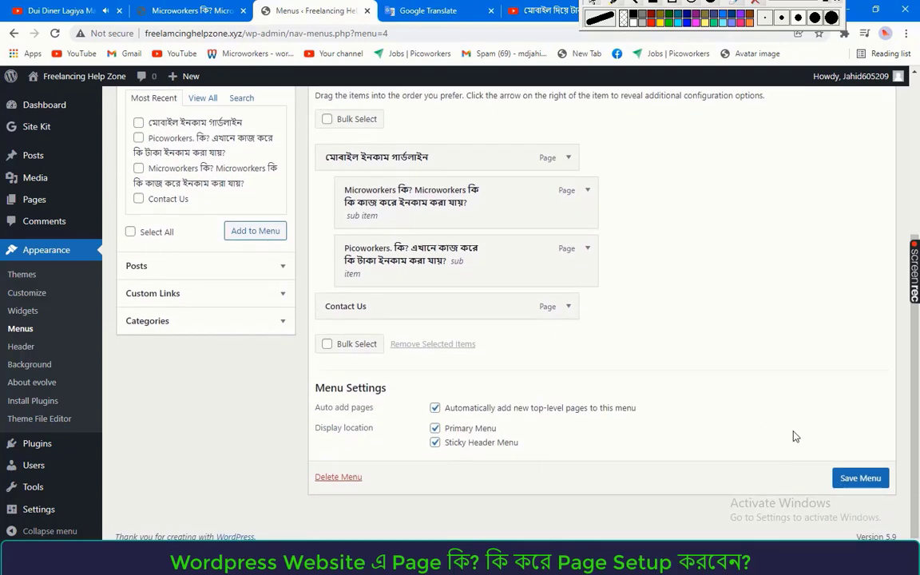
{"action": "left_click", "coordinate": [861, 478]}
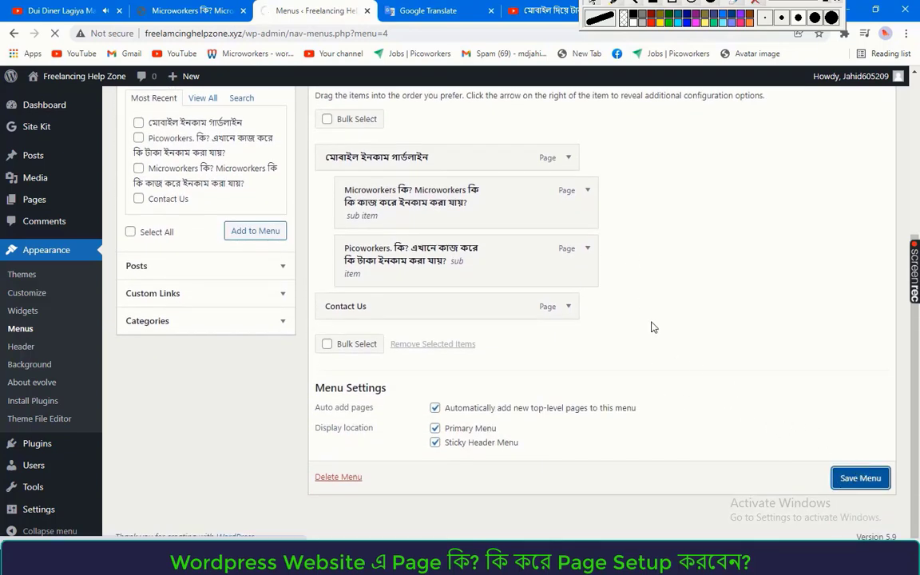
{"action": "scroll", "coordinate": [414, 206], "scroll_direction": "down", "scroll_amount": 1}
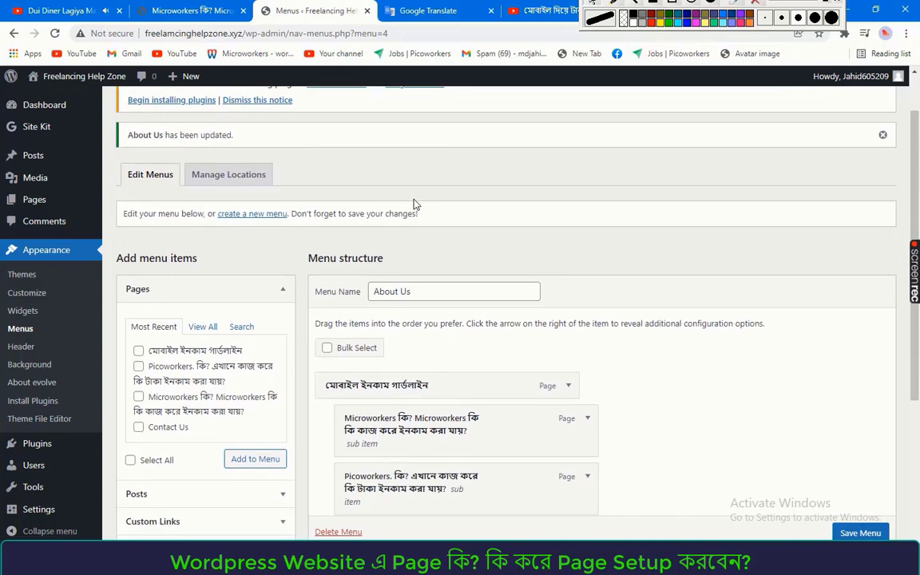
{"action": "scroll", "coordinate": [415, 205], "scroll_direction": "down", "scroll_amount": 1}
Switch to the live site, reload the Microworkers page and open the mobile income page from the updated navigation
{"action": "left_click", "coordinate": [204, 10]}
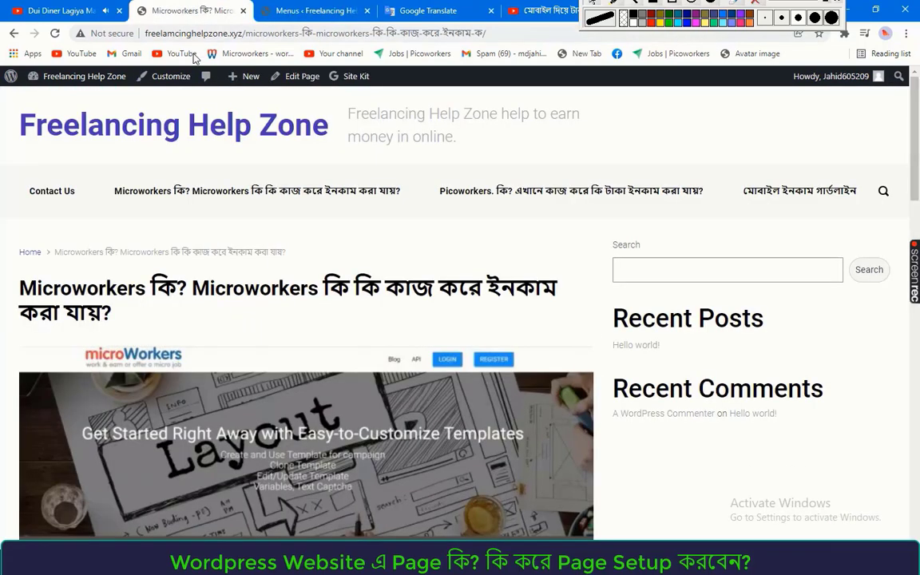
{"action": "right_click", "coordinate": [227, 128]}
{"action": "right_click", "coordinate": [156, 113]}
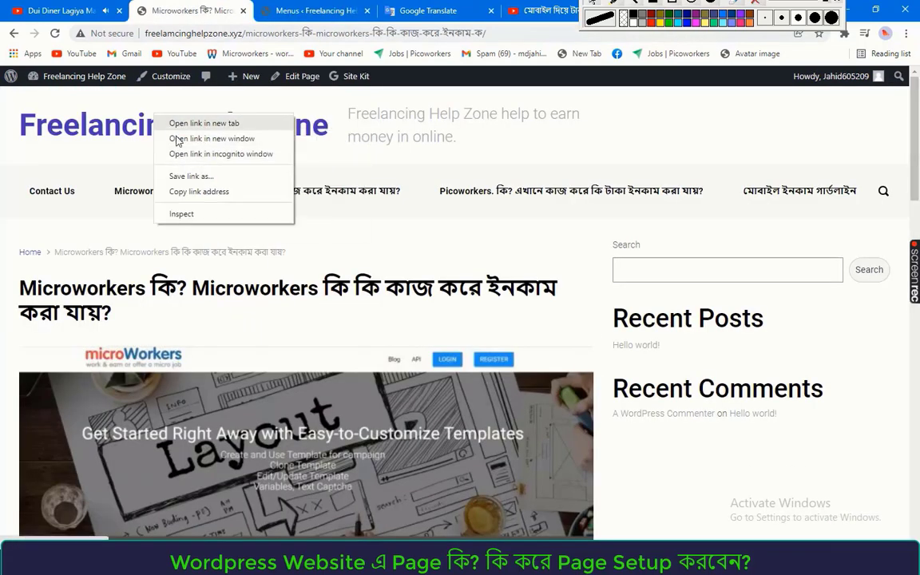
{"action": "left_click", "coordinate": [77, 239]}
{"action": "right_click", "coordinate": [76, 239]}
{"action": "left_click", "coordinate": [124, 275]}
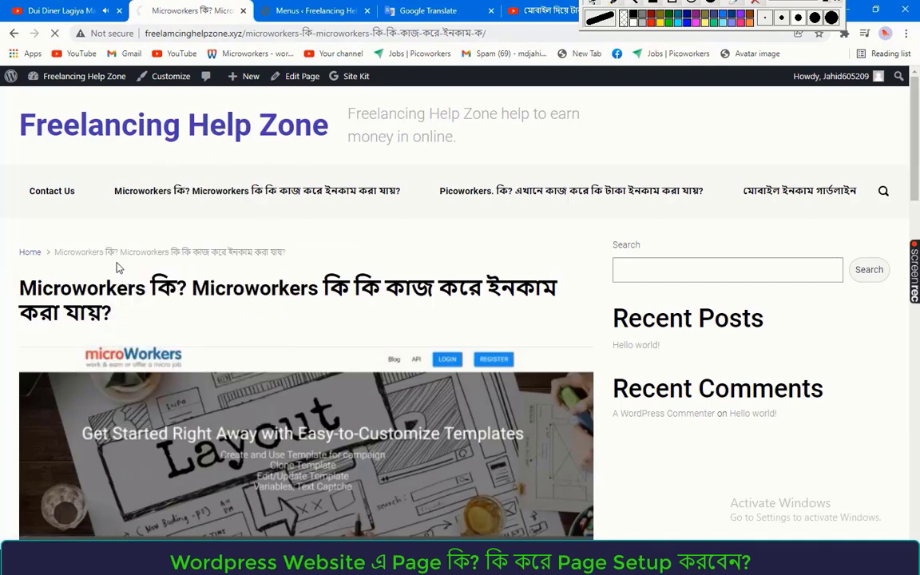
Open the Microworkers page from the mobile income submenu and look through its content
{"action": "mouse_move", "coordinate": [140, 186]}
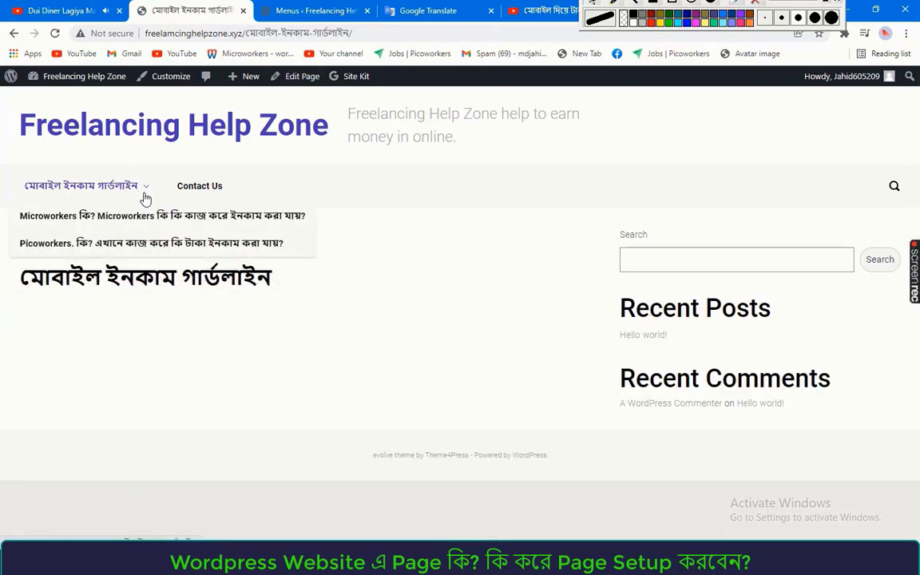
{"action": "left_click", "coordinate": [151, 222]}
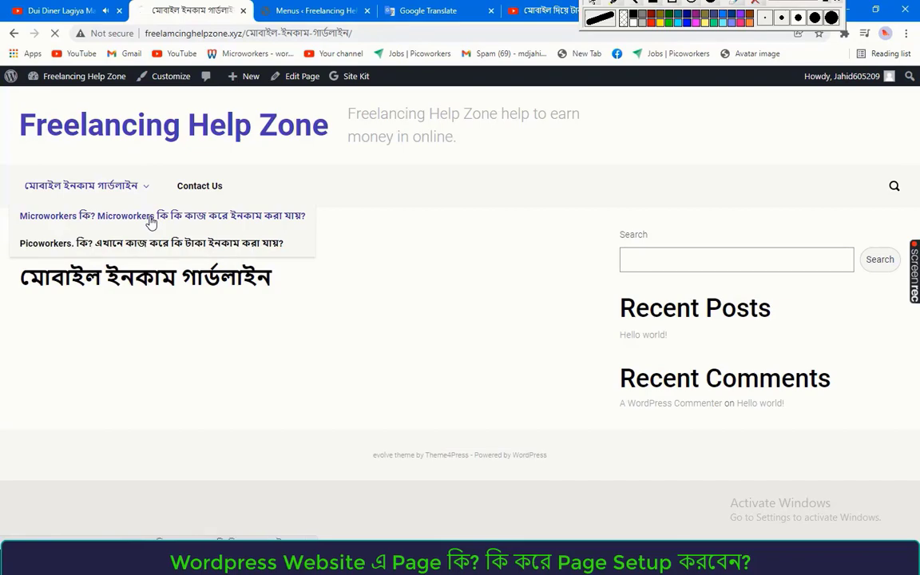
{"action": "scroll", "coordinate": [263, 211], "scroll_direction": "down", "scroll_amount": 15}
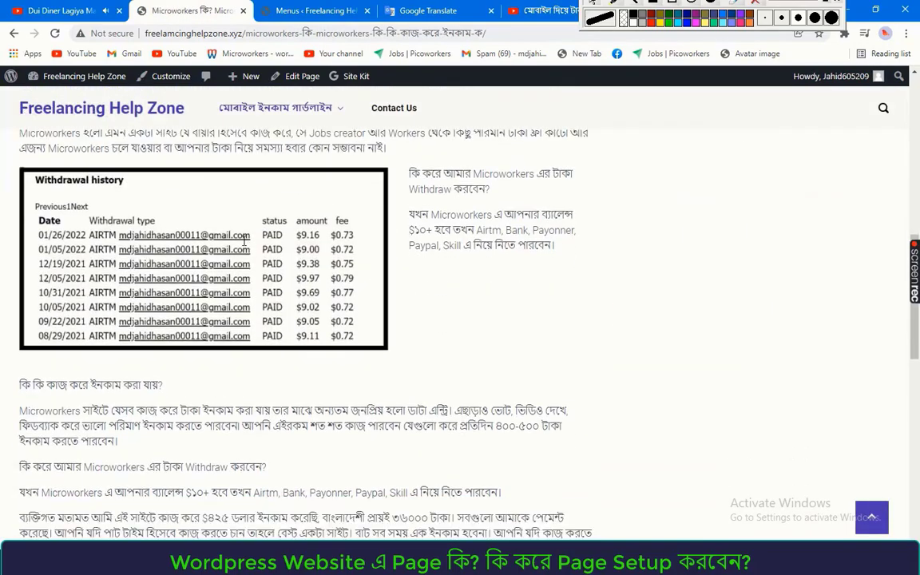
{"action": "scroll", "coordinate": [209, 254], "scroll_direction": "up", "scroll_amount": 15}
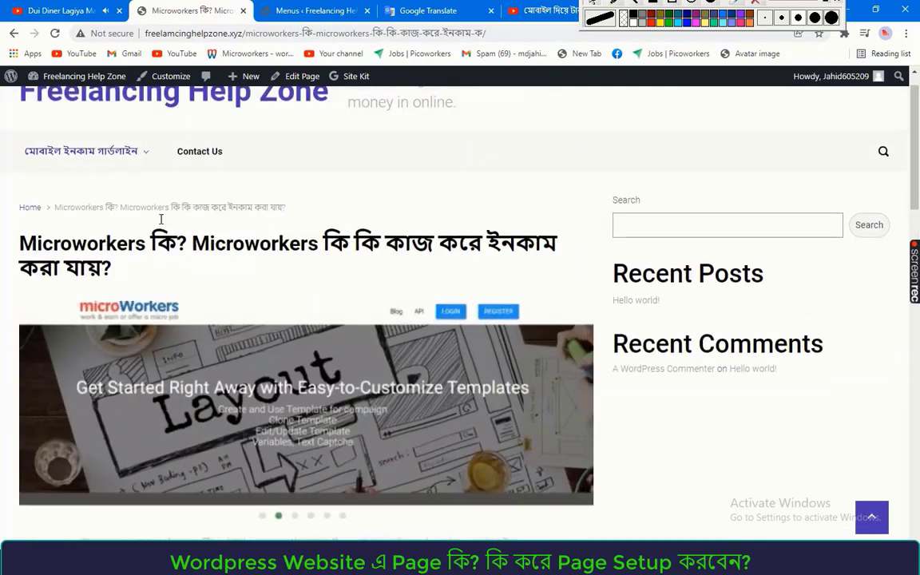
Open the Picoworkers page from the mobile income submenu and look through its content down to the comment section
{"action": "mouse_move", "coordinate": [142, 192]}
{"action": "left_click", "coordinate": [147, 236]}
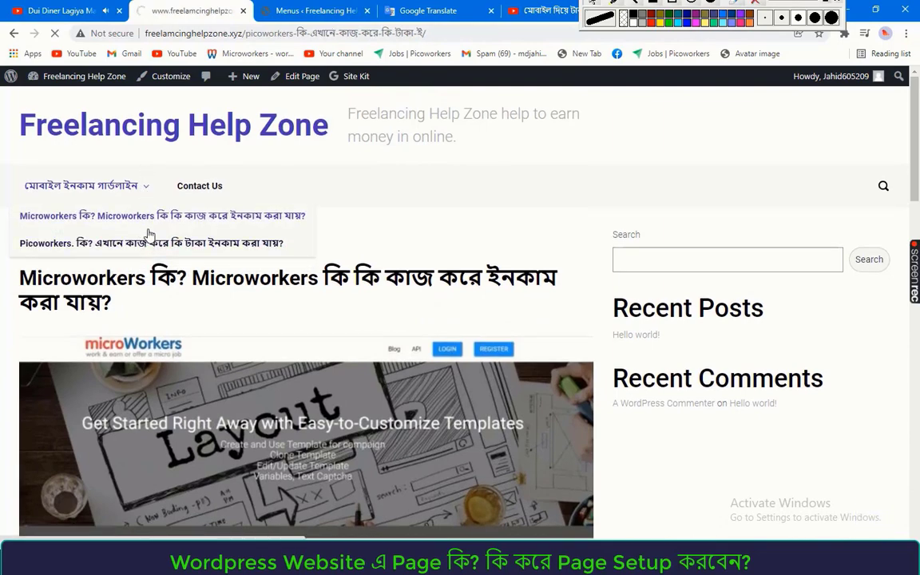
{"action": "scroll", "coordinate": [259, 228], "scroll_direction": "down", "scroll_amount": 15}
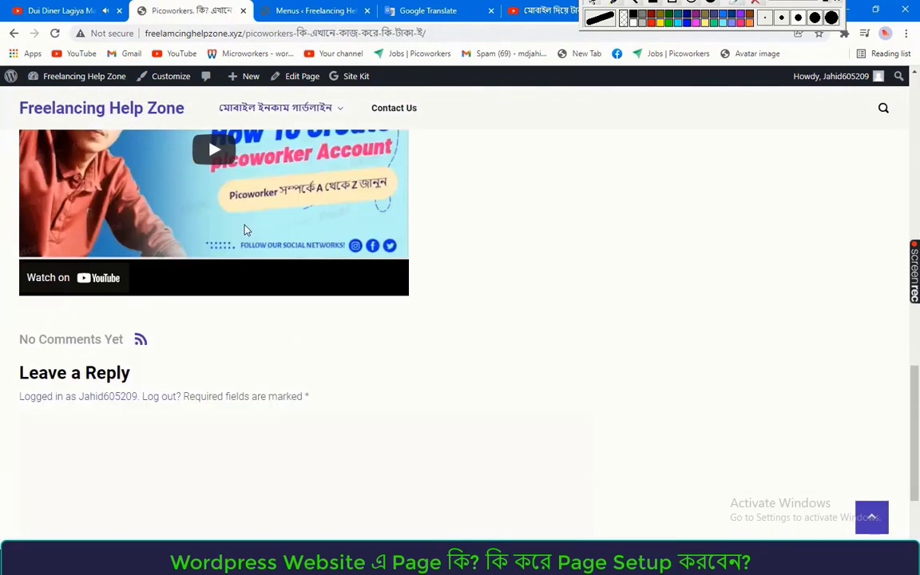
{"action": "scroll", "coordinate": [244, 228], "scroll_direction": "up", "scroll_amount": 10}
{"action": "scroll", "coordinate": [243, 229], "scroll_direction": "up", "scroll_amount": 5}
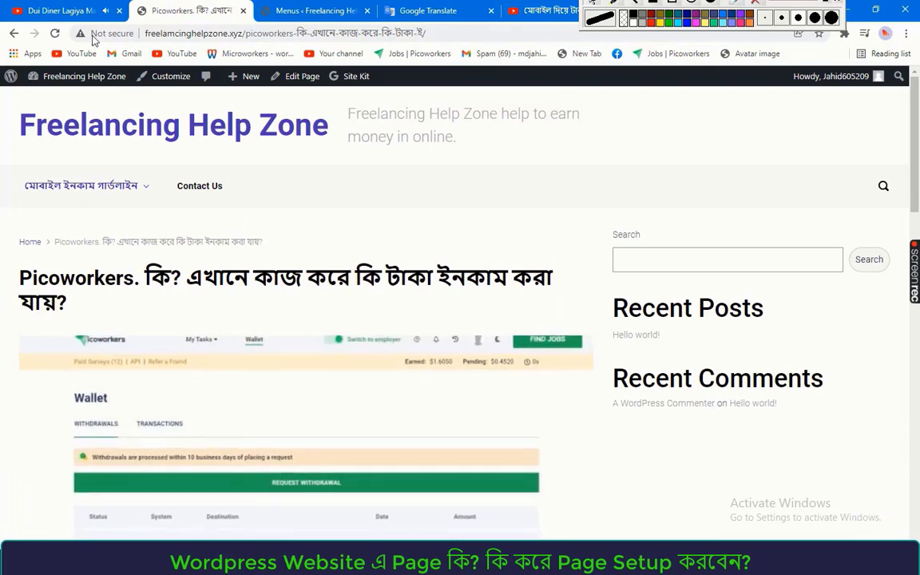
Return to the site's home page and review its layout and navigation menu
{"action": "left_click", "coordinate": [35, 242]}
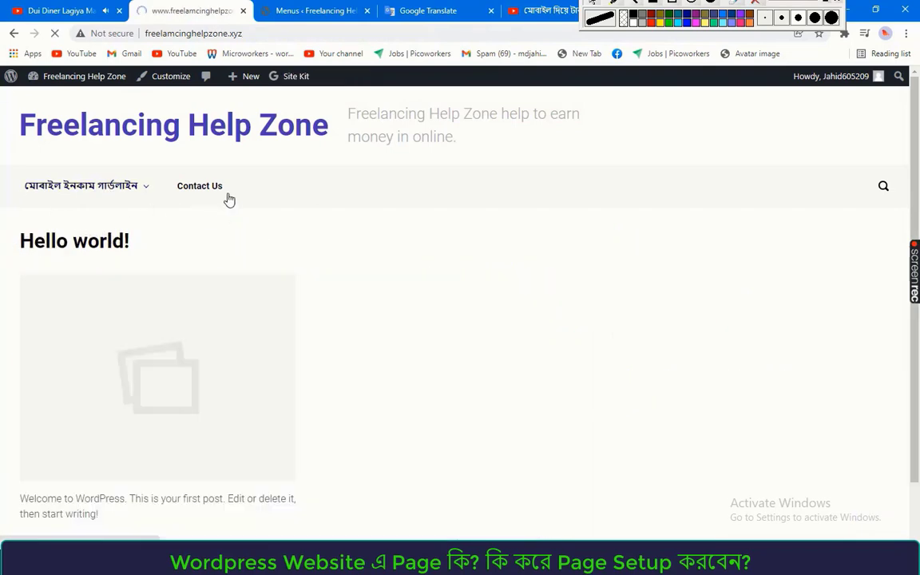
{"action": "scroll", "coordinate": [233, 197], "scroll_direction": "down", "scroll_amount": 3}
{"action": "scroll", "coordinate": [231, 195], "scroll_direction": "up", "scroll_amount": 3}
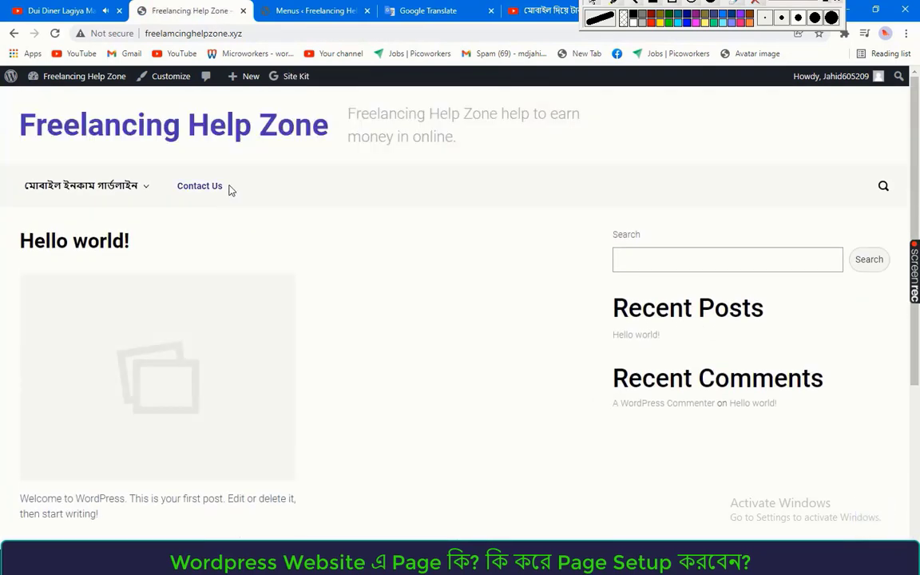
{"action": "scroll", "coordinate": [227, 187], "scroll_direction": "down", "scroll_amount": 3}
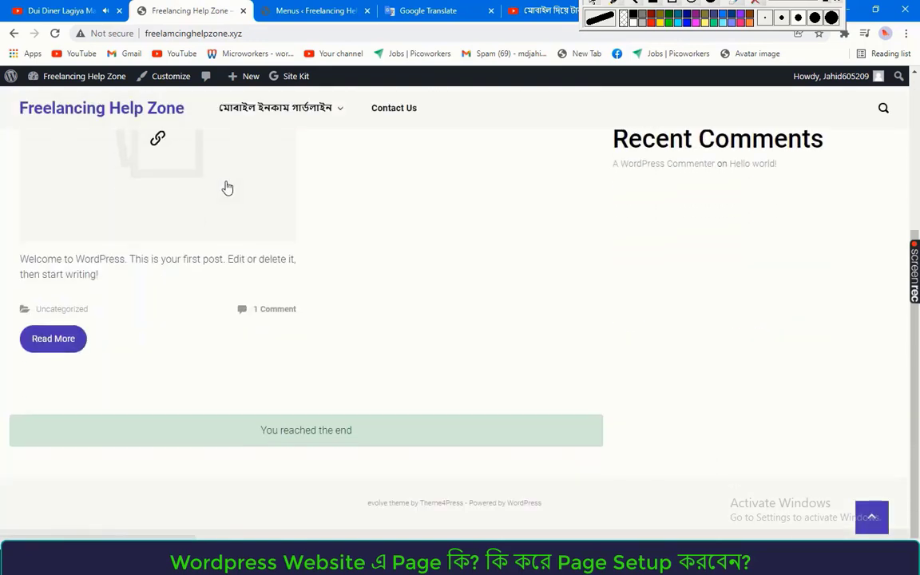
{"action": "scroll", "coordinate": [229, 193], "scroll_direction": "up", "scroll_amount": 3}
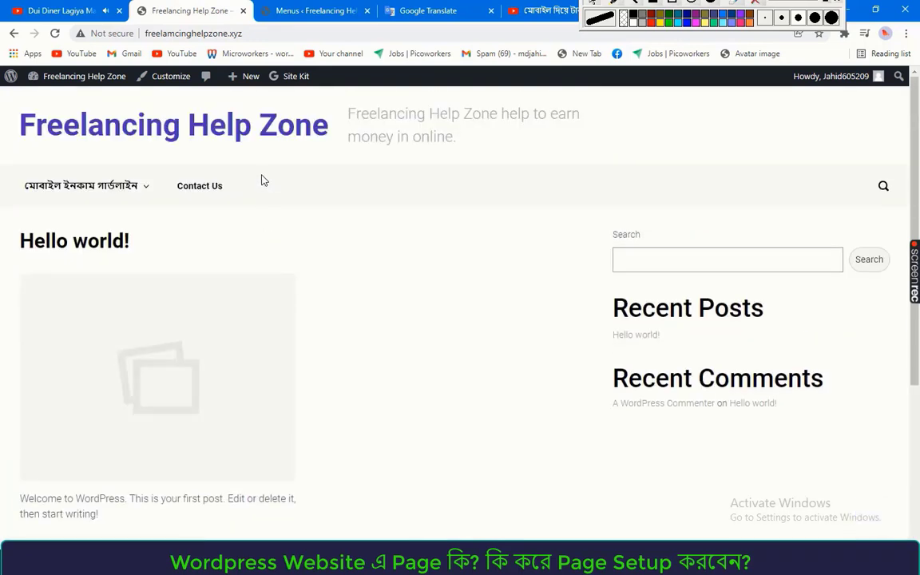